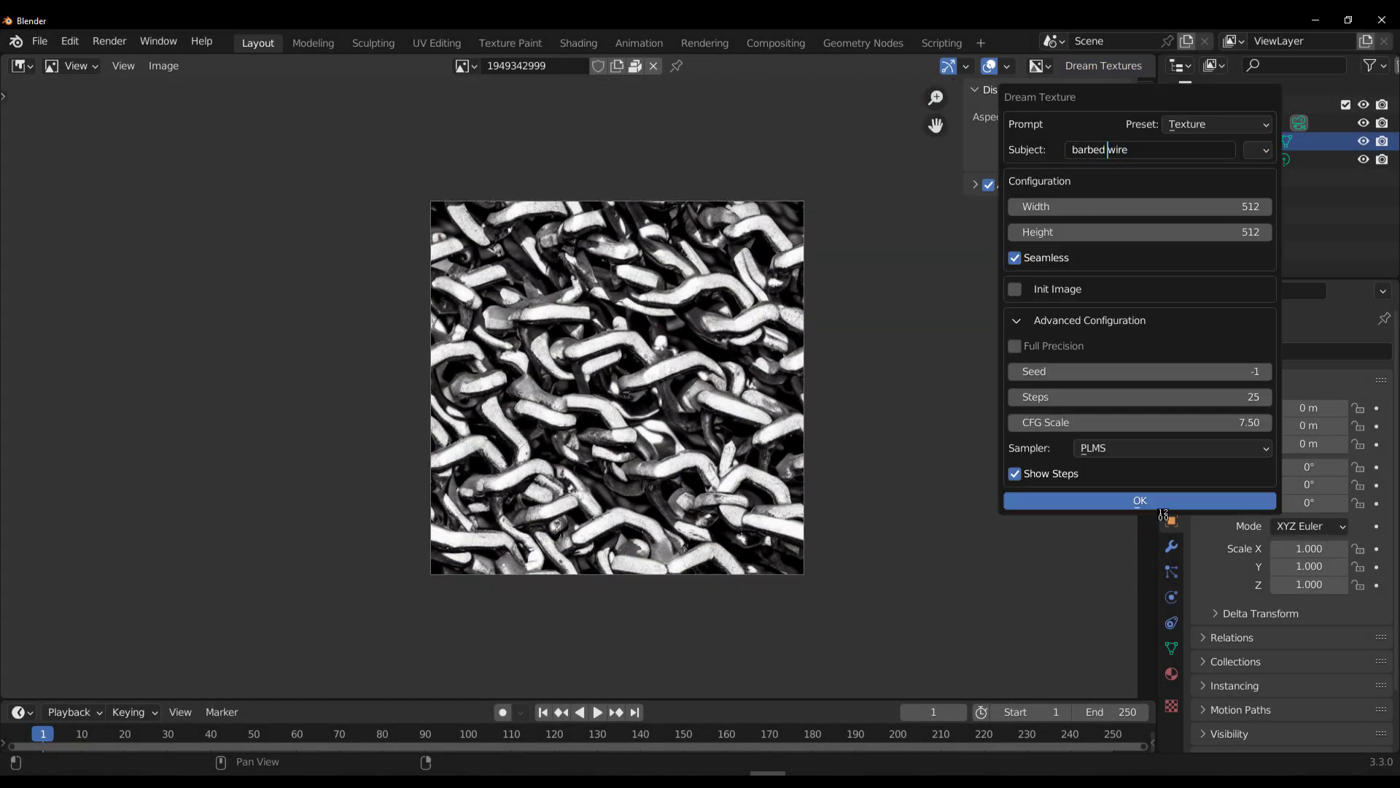
# - Generate a seamless 512 by 512 texture of "barbed wire" and preview it as a repeated image
pyautogui.click(1164, 502)
pyautogui.click(1053, 157)
pyautogui.click(1053, 157)
# - Generate a seamless texture with the subject "tile" and check how it repeats by toggling the repeated image display on and off
pyautogui.click(1104, 66)
pyautogui.click(1138, 145)
pyautogui.write('tile')
pyautogui.click(1117, 493)
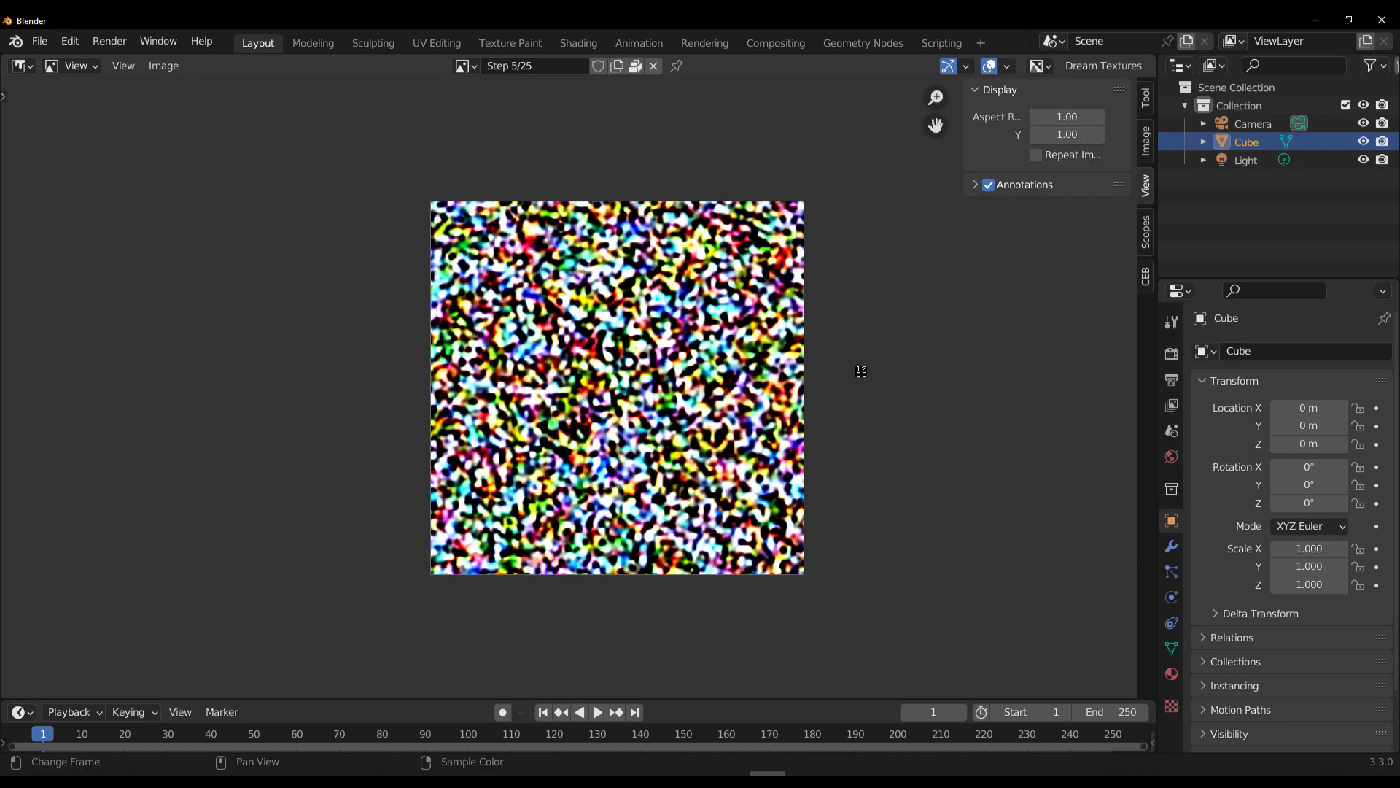
pyautogui.click(1044, 154)
pyautogui.click(1045, 154)
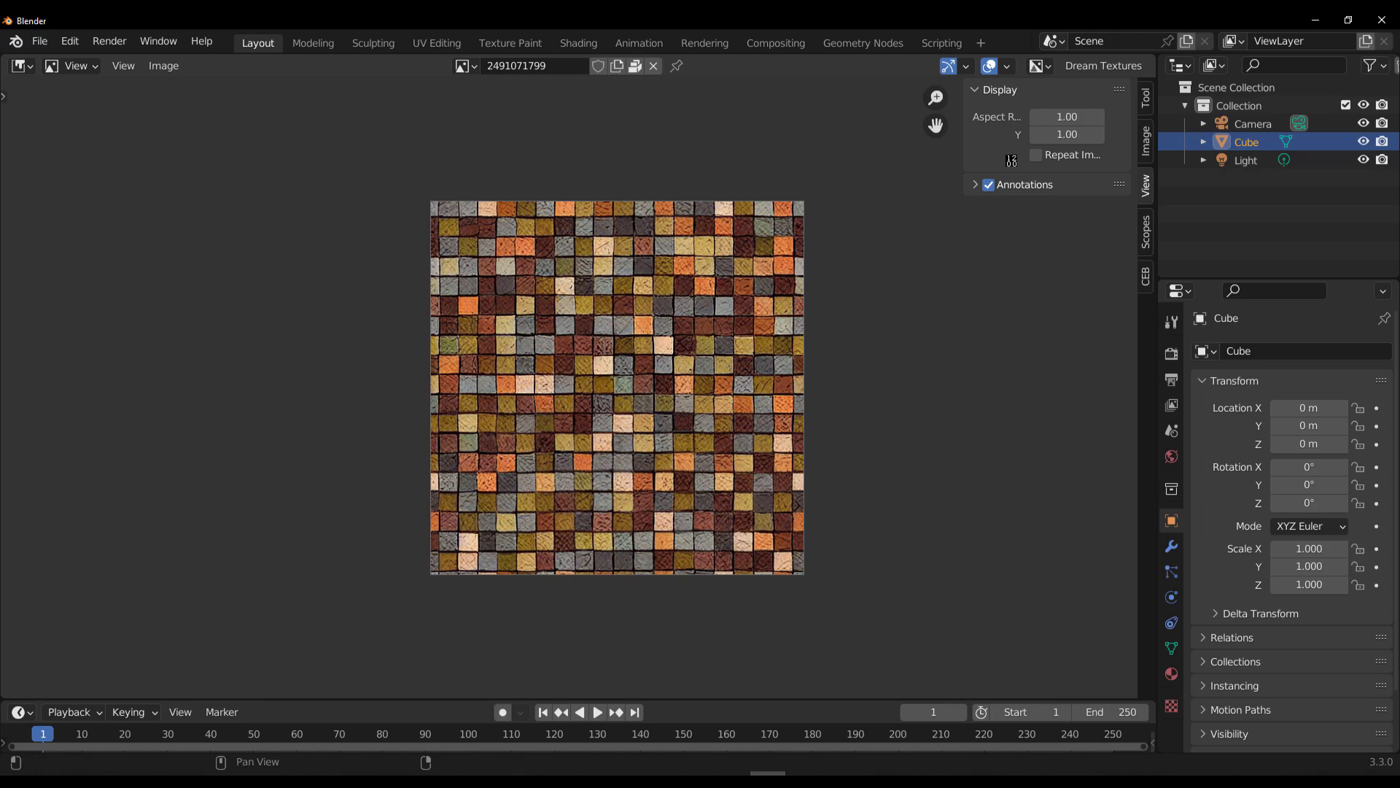
# - Generate another seamless Dream Textures variation with the same settings
pyautogui.click(1104, 67)
pyautogui.click(1108, 494)
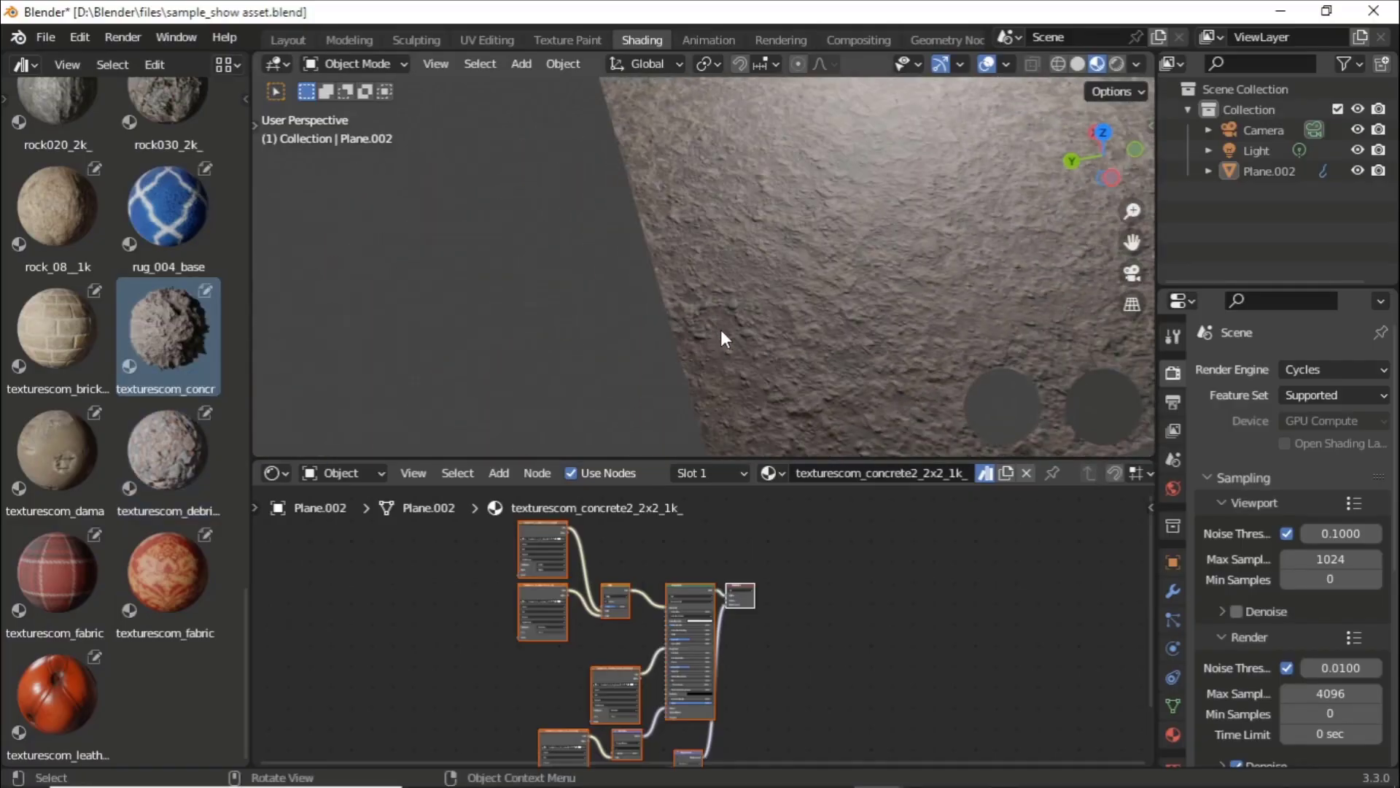
# - Apply the texturescom_brick_medieval2_1k_ material asset to the plane and switch the viewport to rendered shading
pyautogui.moveTo(766, 300); pyautogui.dragTo(295, 379, button='middle')
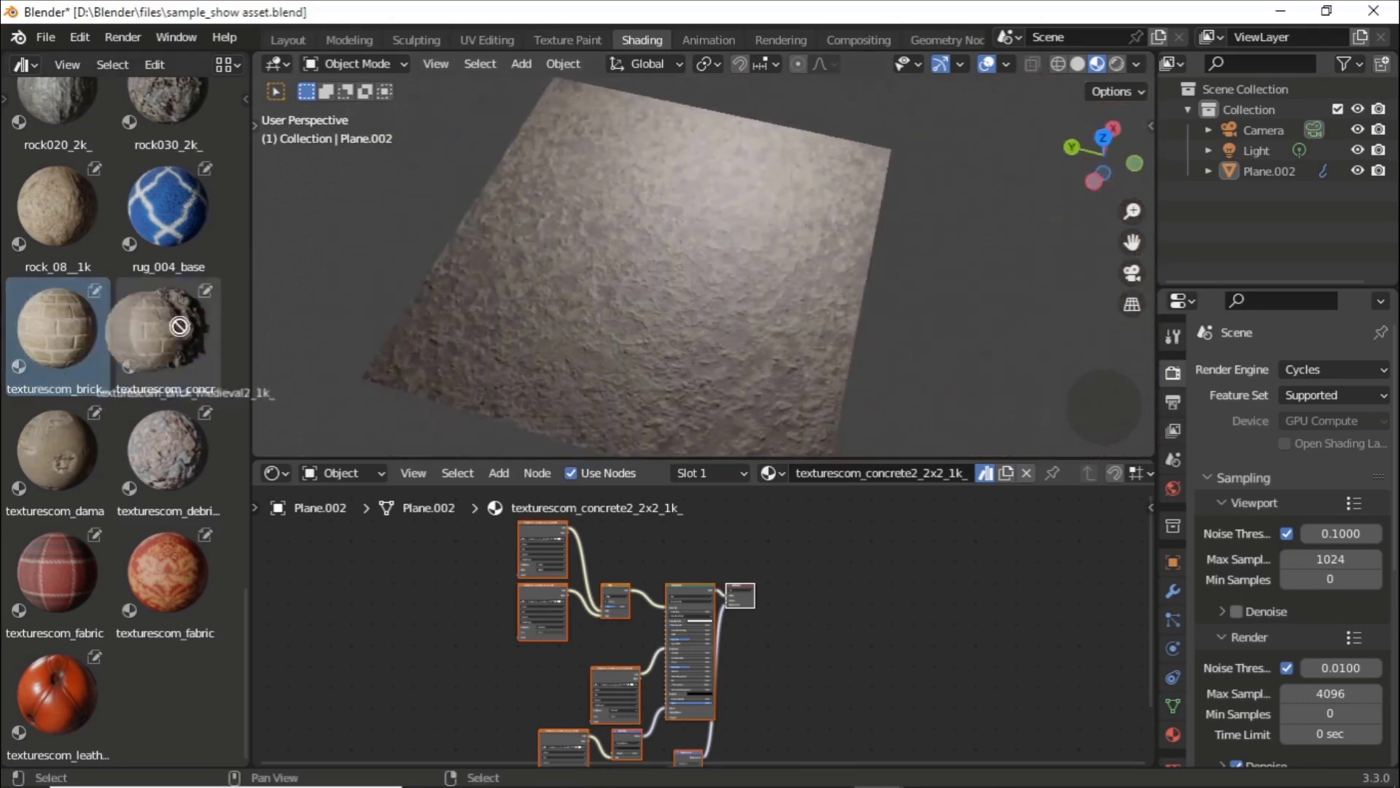
pyautogui.moveTo(642, 310); pyautogui.dragTo(629, 312)
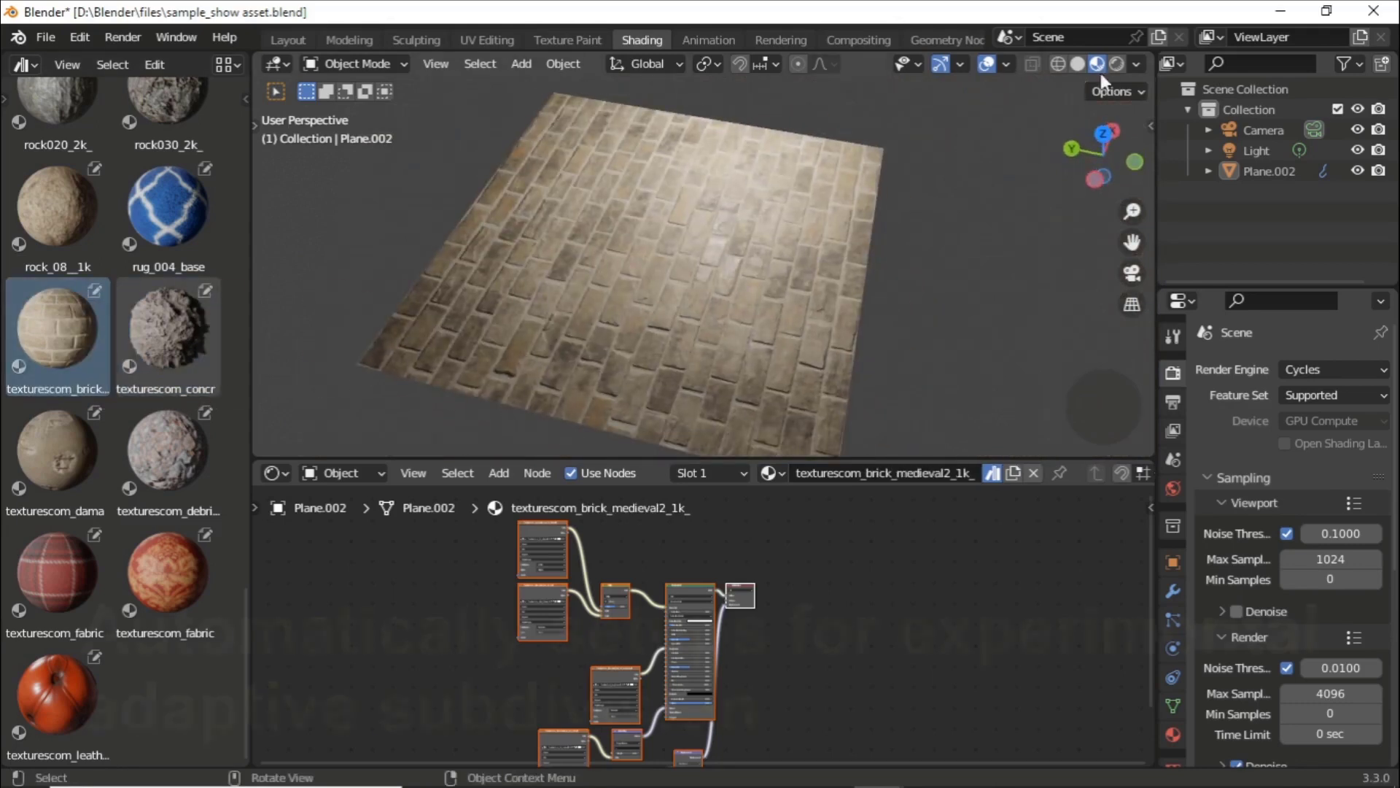
pyautogui.click(1117, 63)
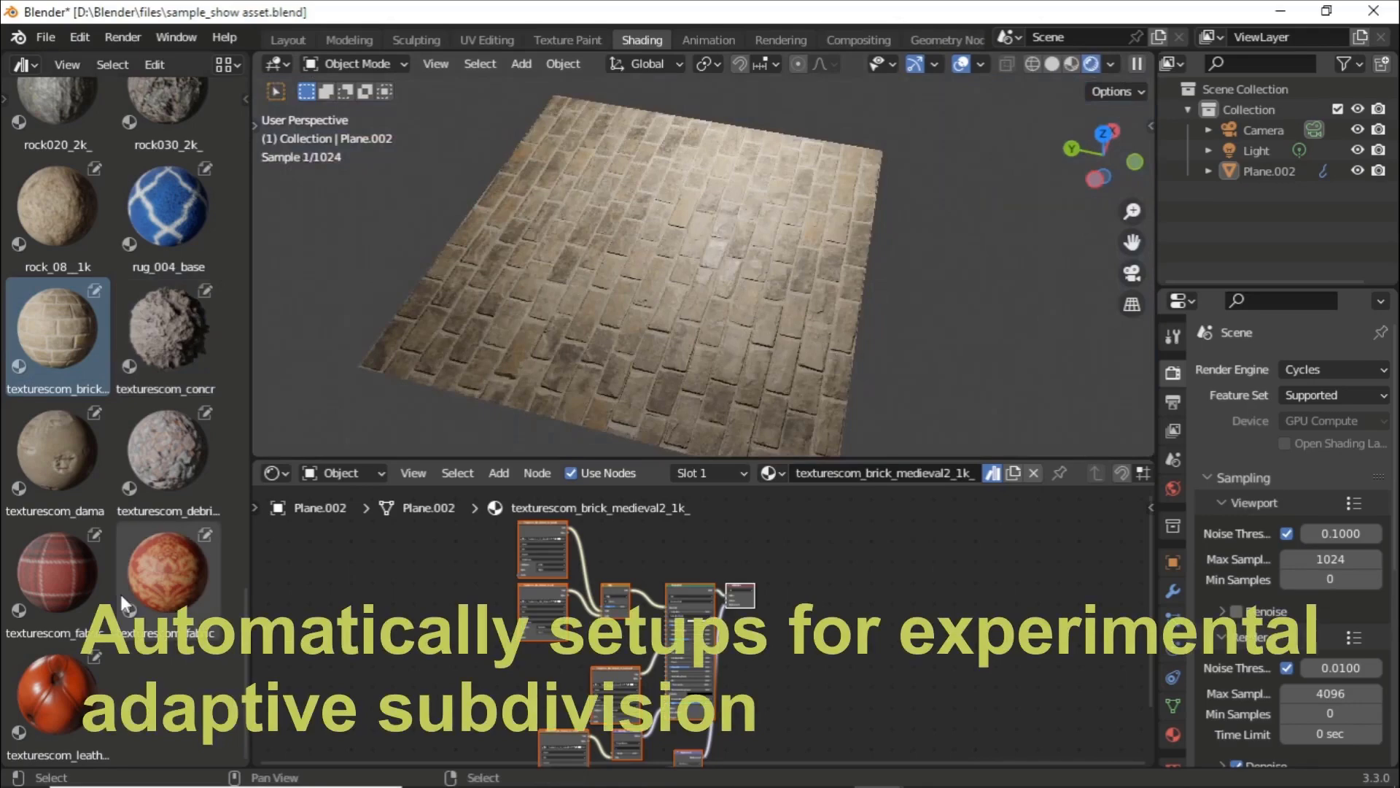
# - Replace the plane's material with the texturescom_leather_tufted_1k_ asset
pyautogui.moveTo(77, 668); pyautogui.dragTo(821, 324)
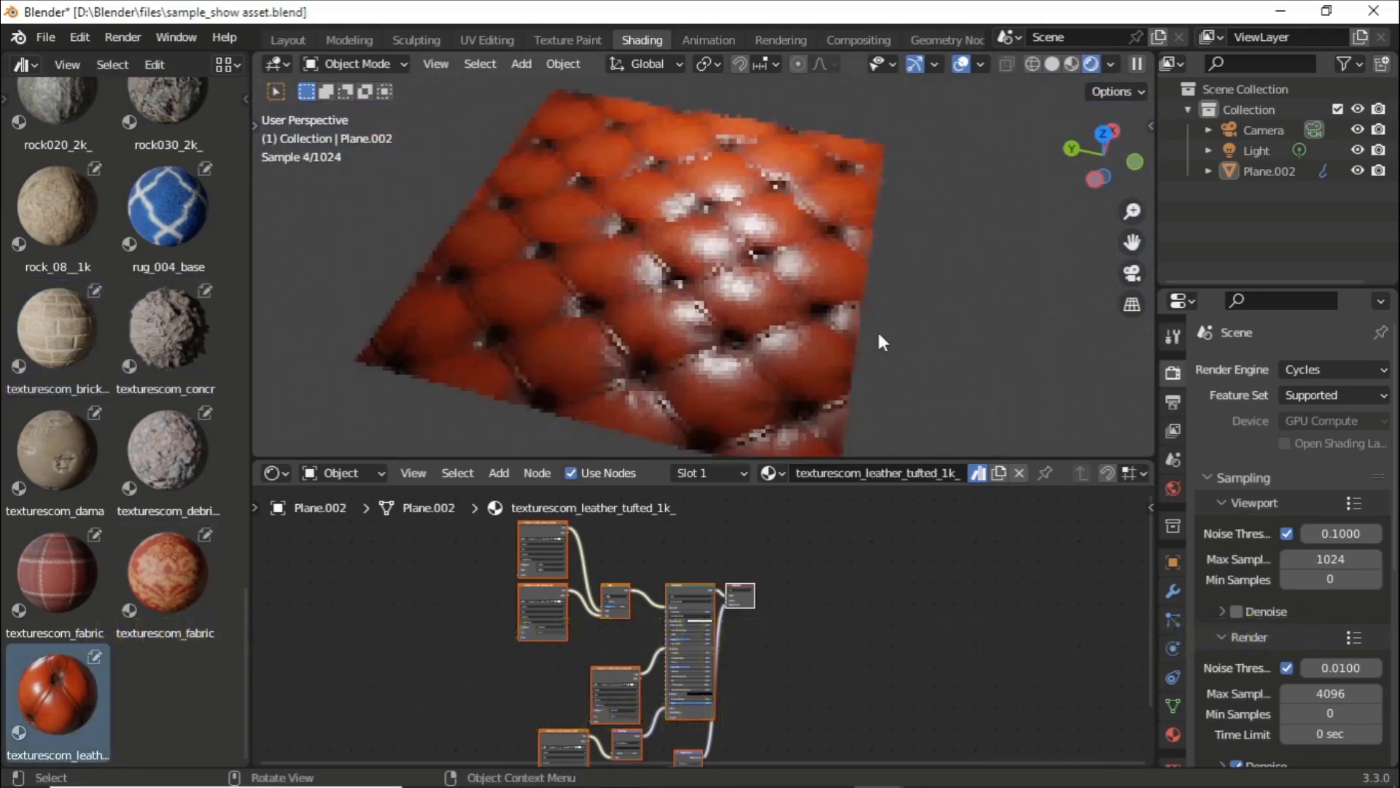
pyautogui.scroll(1, 145, 163)
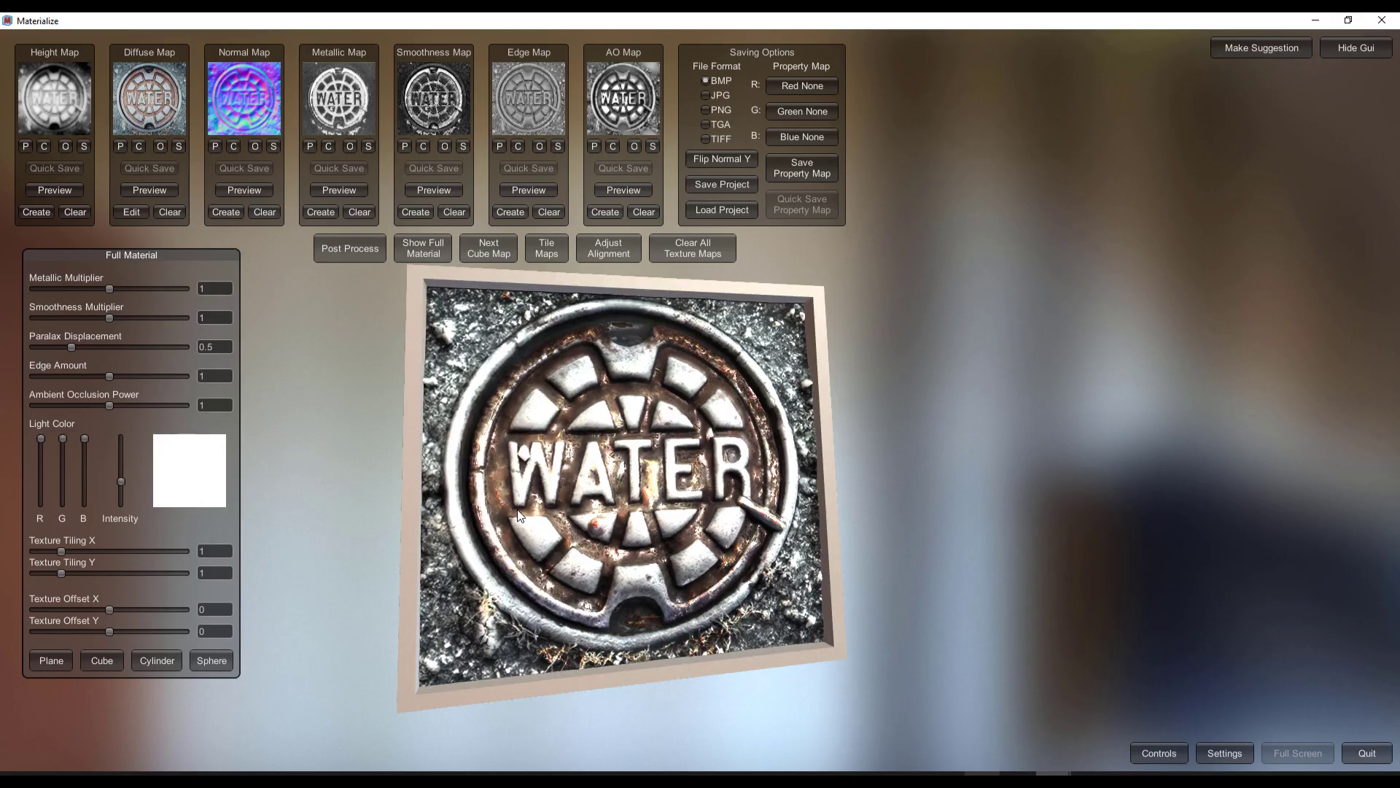
pyautogui.moveTo(657, 481); pyautogui.dragTo(764, 482)
pyautogui.moveTo(763, 476); pyautogui.dragTo(433, 541, button='right')
pyautogui.moveTo(433, 547); pyautogui.dragTo(553, 331)
pyautogui.moveTo(551, 332); pyautogui.dragTo(729, 73, button='right')
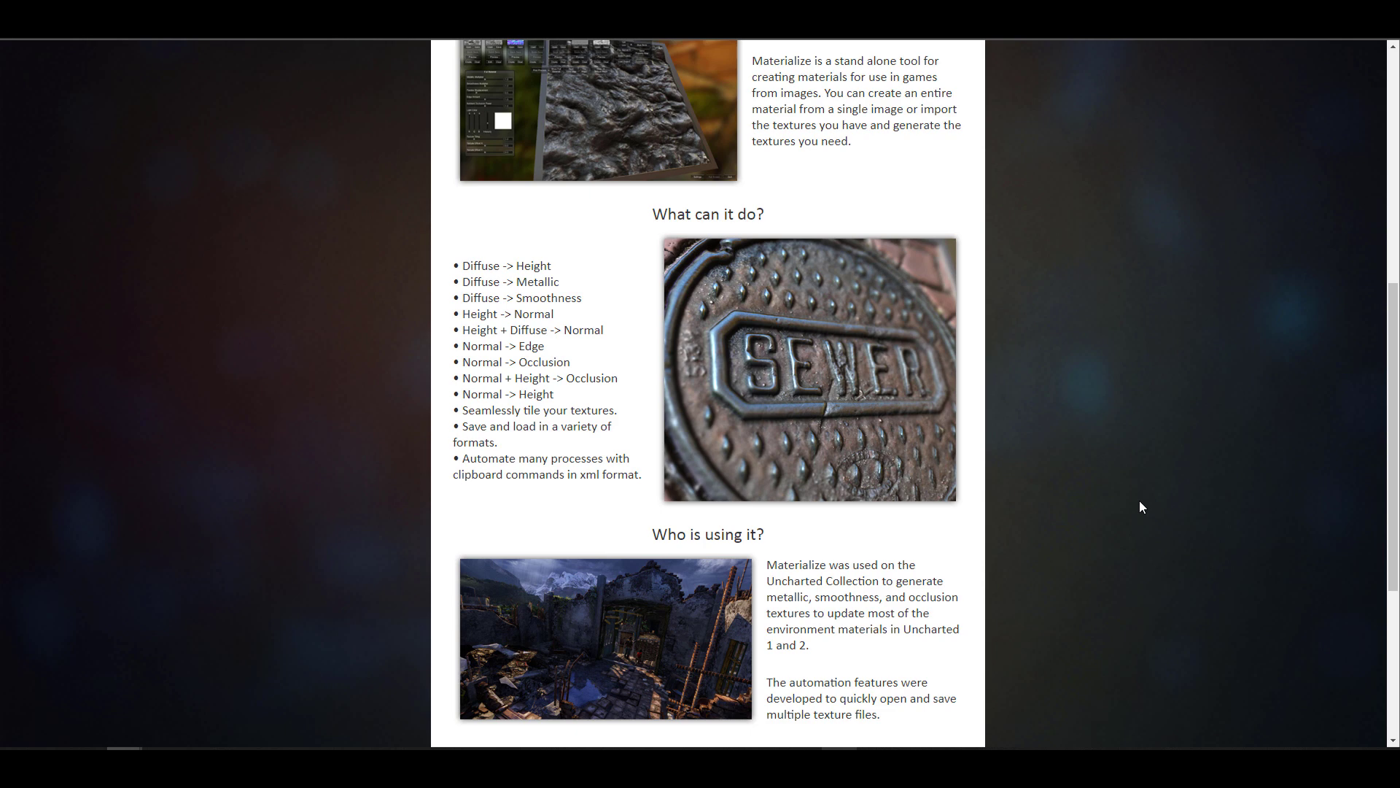
pyautogui.scroll(-3, 1140, 501)
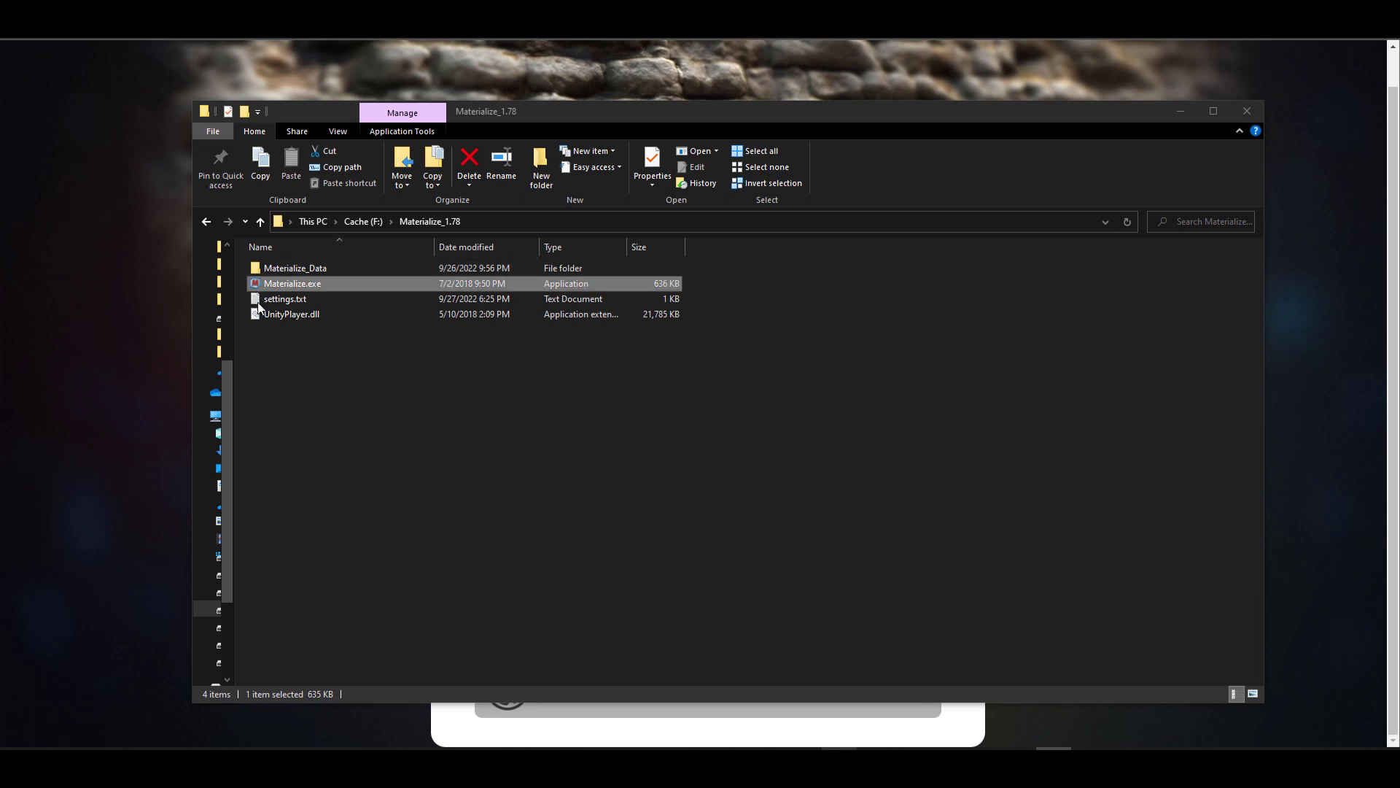
# - Launch Materialize.exe from the Materialize_1.78 folder
pyautogui.doubleClick(370, 287)
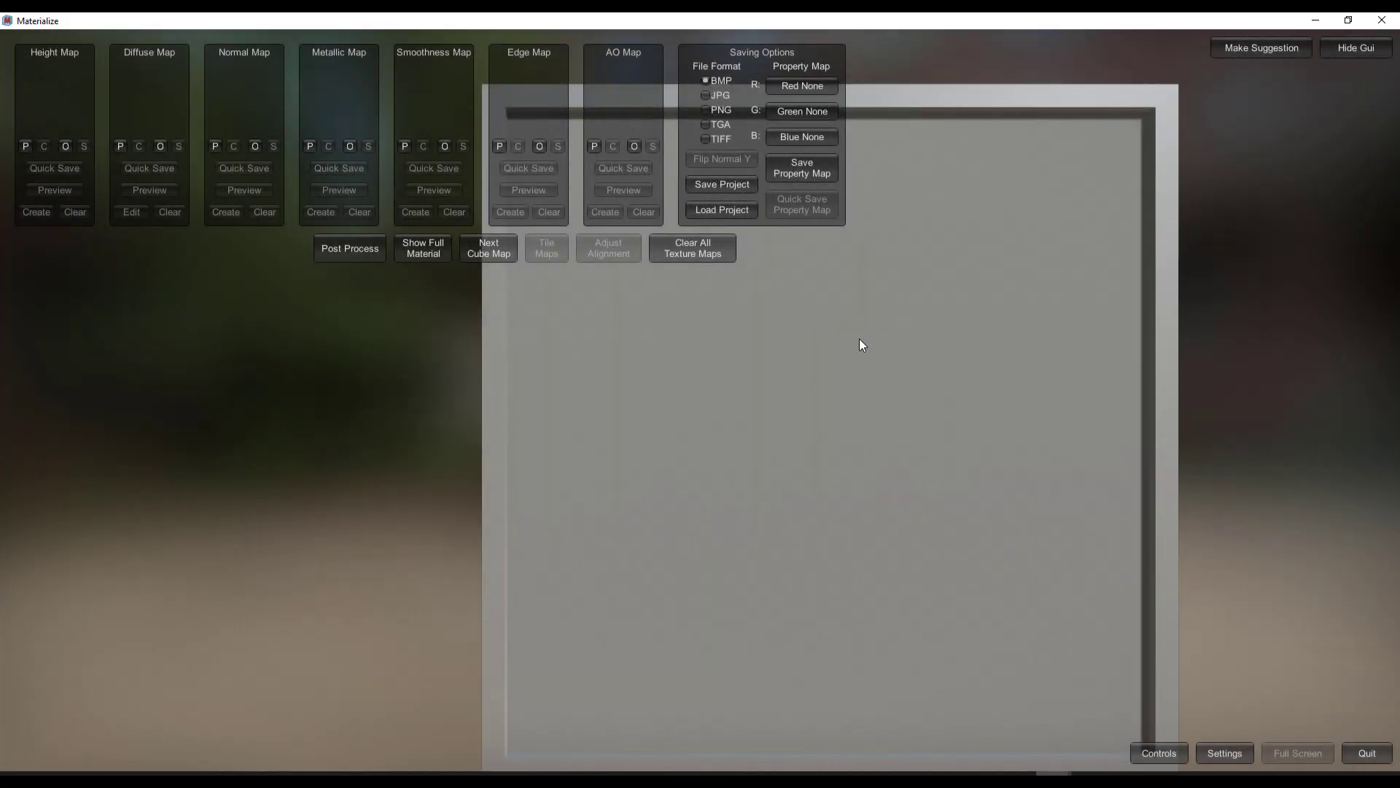
pyautogui.scroll(-2, 860, 343)
pyautogui.moveTo(868, 357); pyautogui.dragTo(904, 389, button='middle')
pyautogui.moveTo(904, 396); pyautogui.dragTo(835, 422)
pyautogui.moveTo(575, 416)
pyautogui.mouseDown()
pyautogui.moveTo(856, 428)
pyautogui.moveTo(619, 435)
pyautogui.moveTo(887, 431)
pyautogui.moveTo(842, 406)
pyautogui.moveTo(987, 413)
pyautogui.moveTo(830, 432)
pyautogui.moveTo(847, 506)
pyautogui.moveTo(730, 481)
pyautogui.moveTo(757, 527)
pyautogui.moveTo(853, 482)
pyautogui.mouseUp()
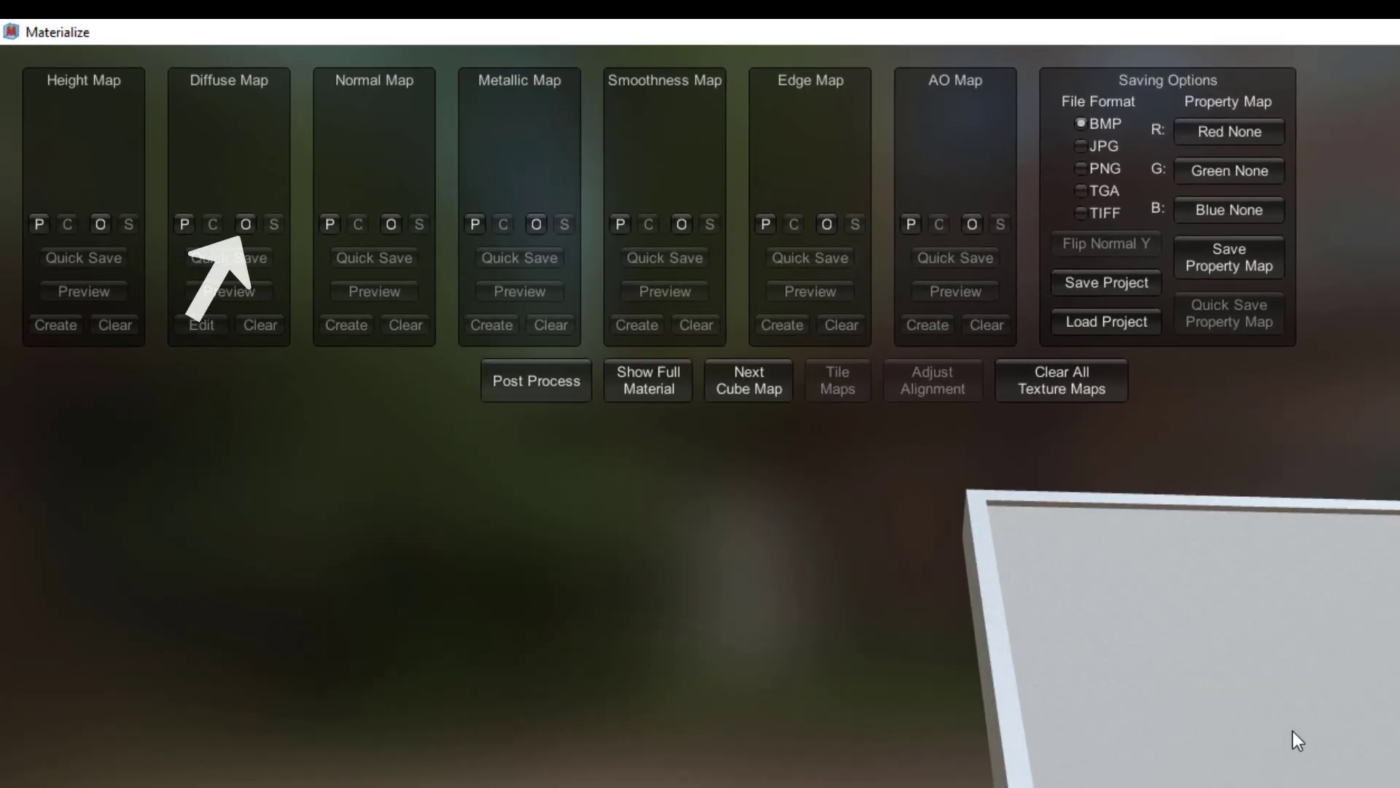
pyautogui.moveTo(1264, 745); pyautogui.dragTo(1266, 734)
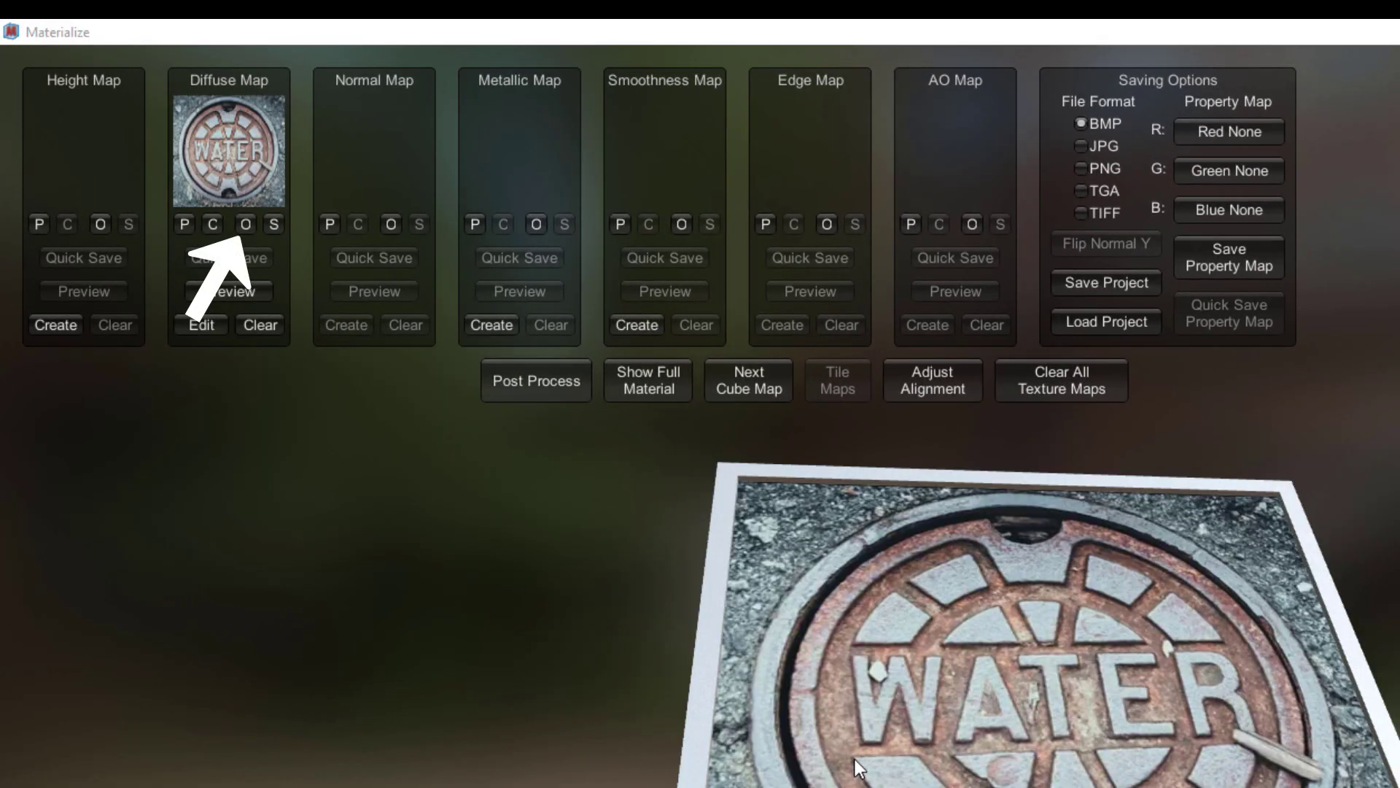
pyautogui.moveTo(855, 759)
pyautogui.mouseDown(button='right')
pyautogui.moveTo(897, 785)
pyautogui.moveTo(846, 774)
pyautogui.moveTo(904, 786)
pyautogui.mouseUp(button='right')
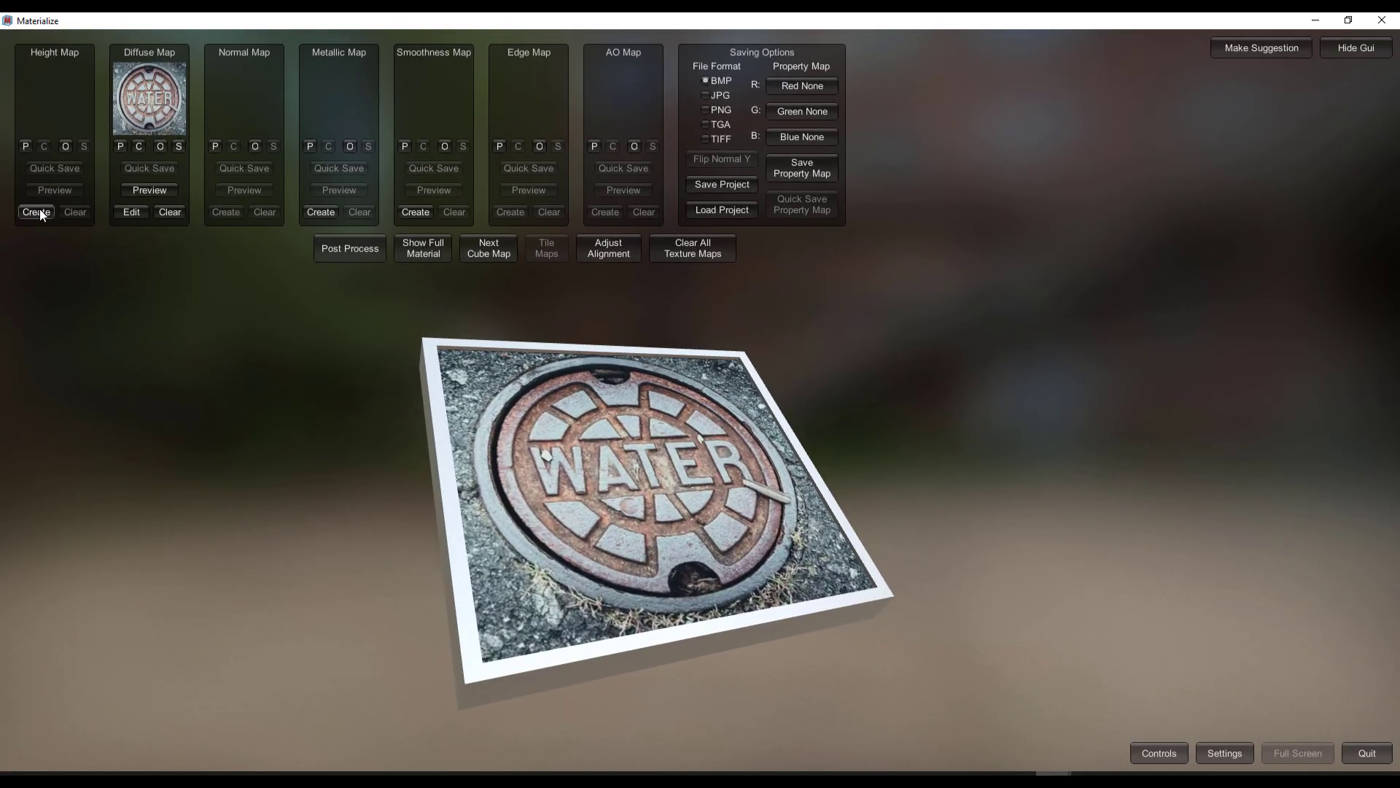
# - Create a height map from the manhole cover's diffuse map with Final Contrast 3.75 and show the full material
pyautogui.click(37, 211)
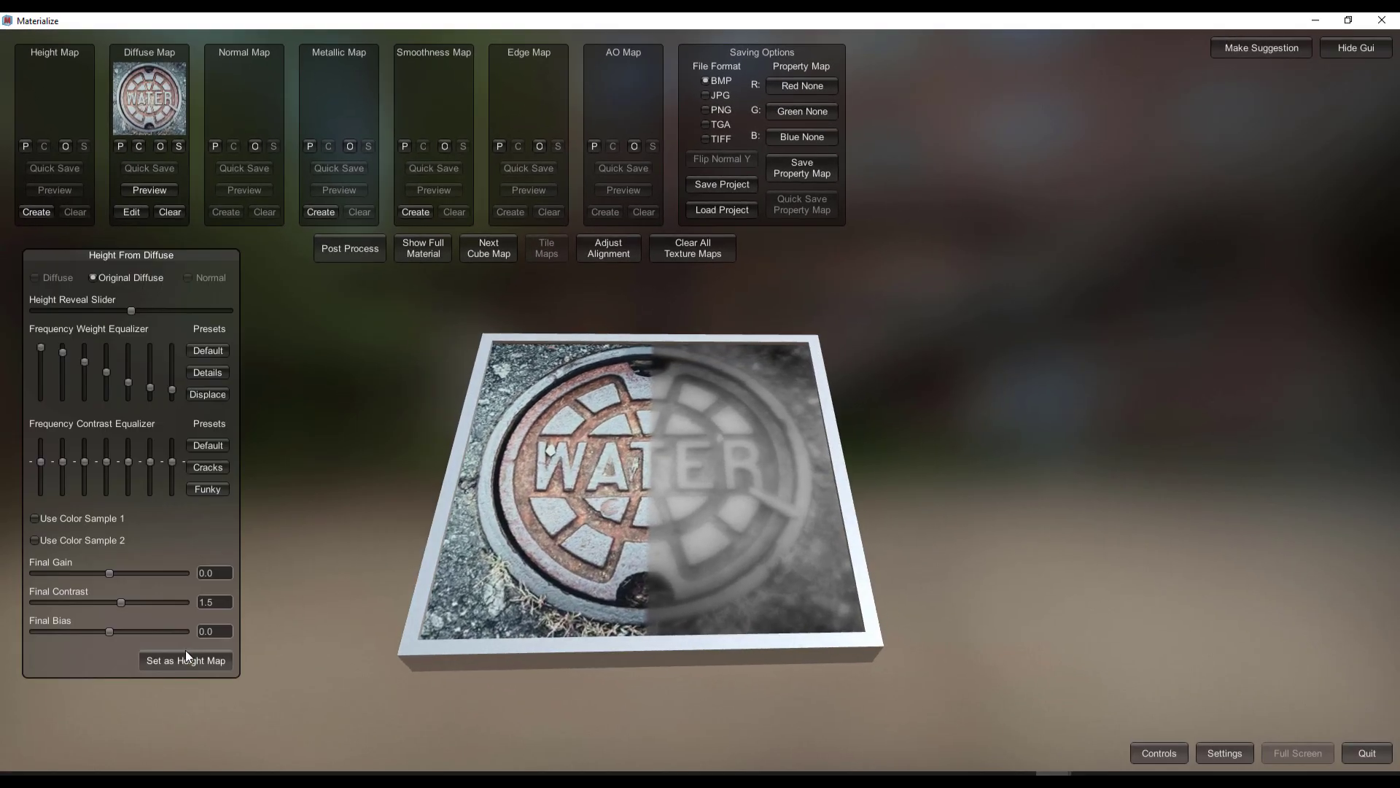
pyautogui.moveTo(143, 602); pyautogui.dragTo(139, 605)
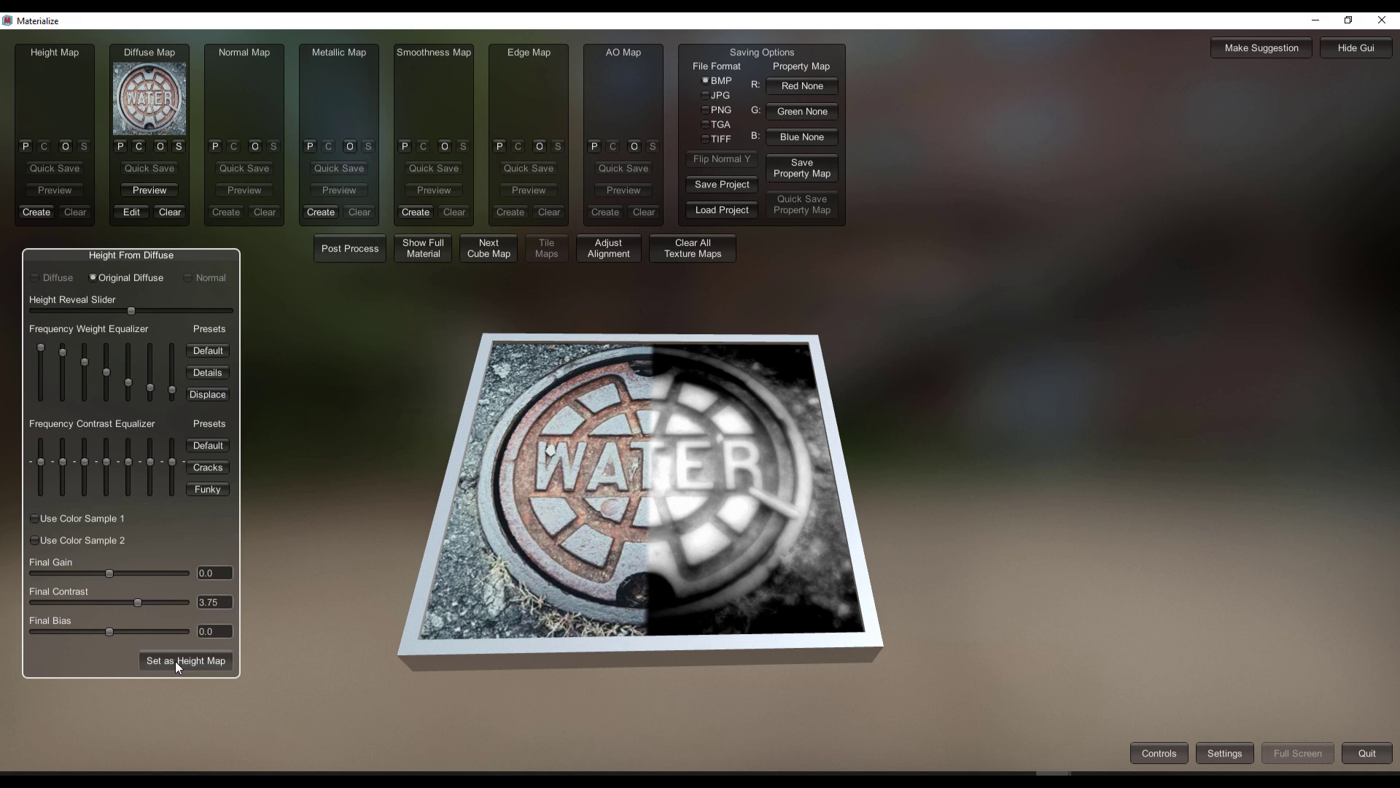
pyautogui.click(429, 252)
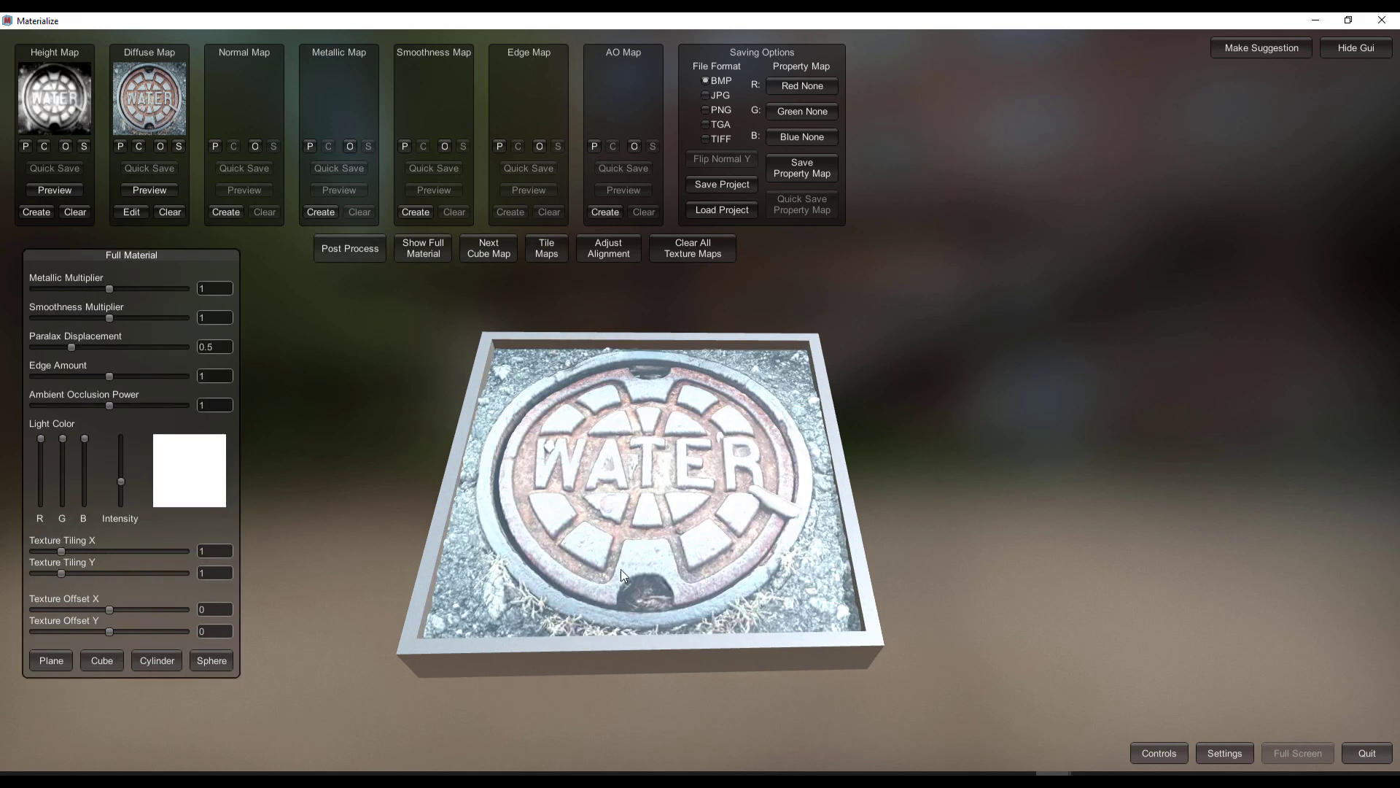
# - Create a metallic map from the original diffuse with default settings and show the full material
pyautogui.click(321, 212)
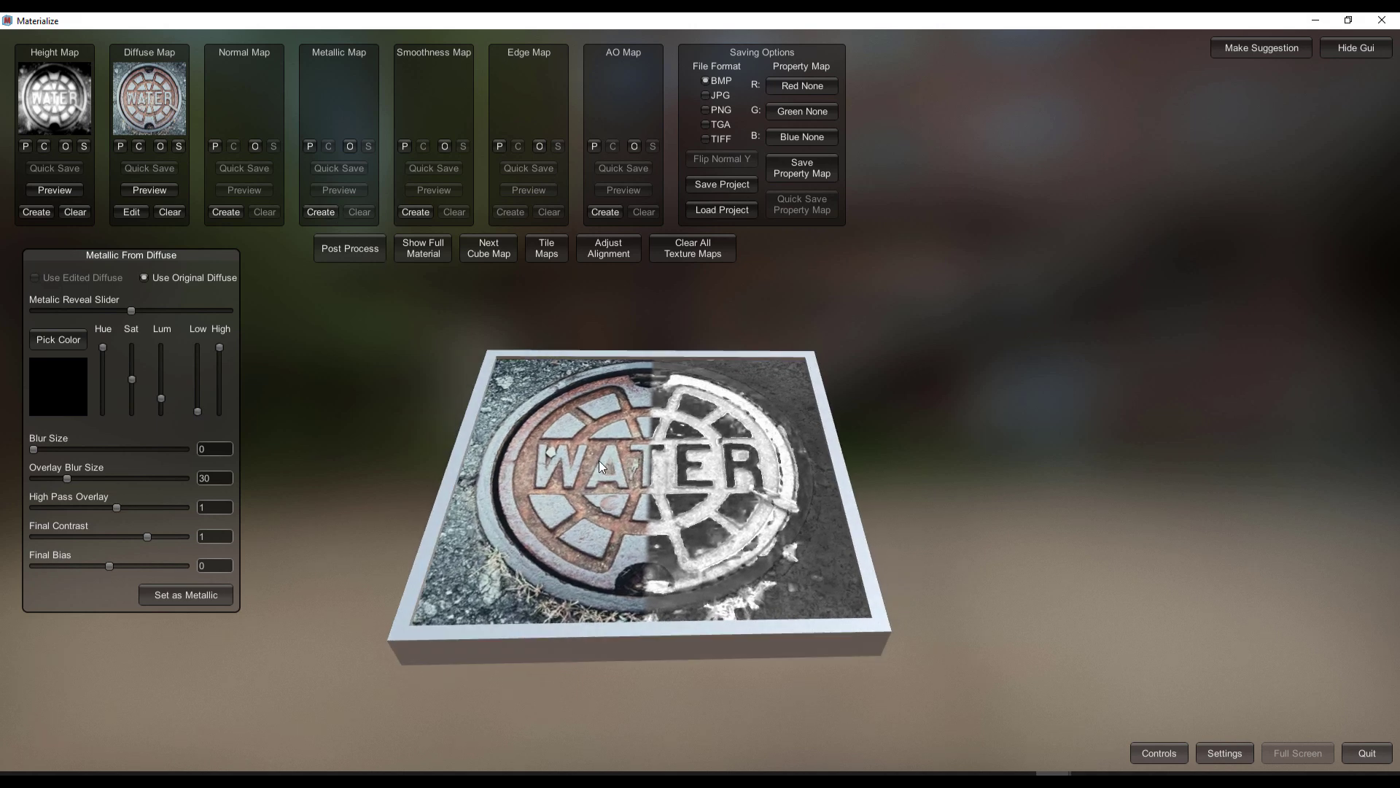
pyautogui.click(207, 592)
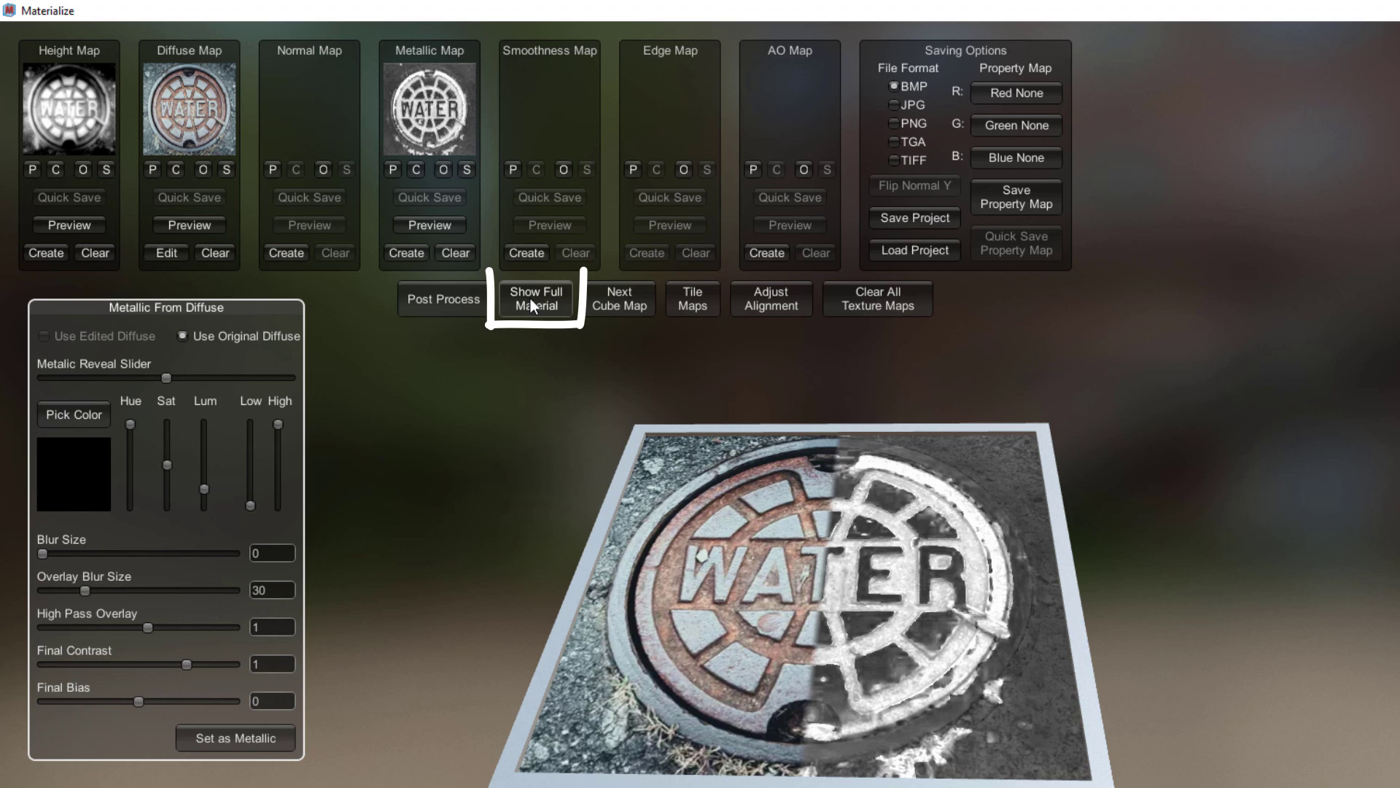
pyautogui.click(533, 299)
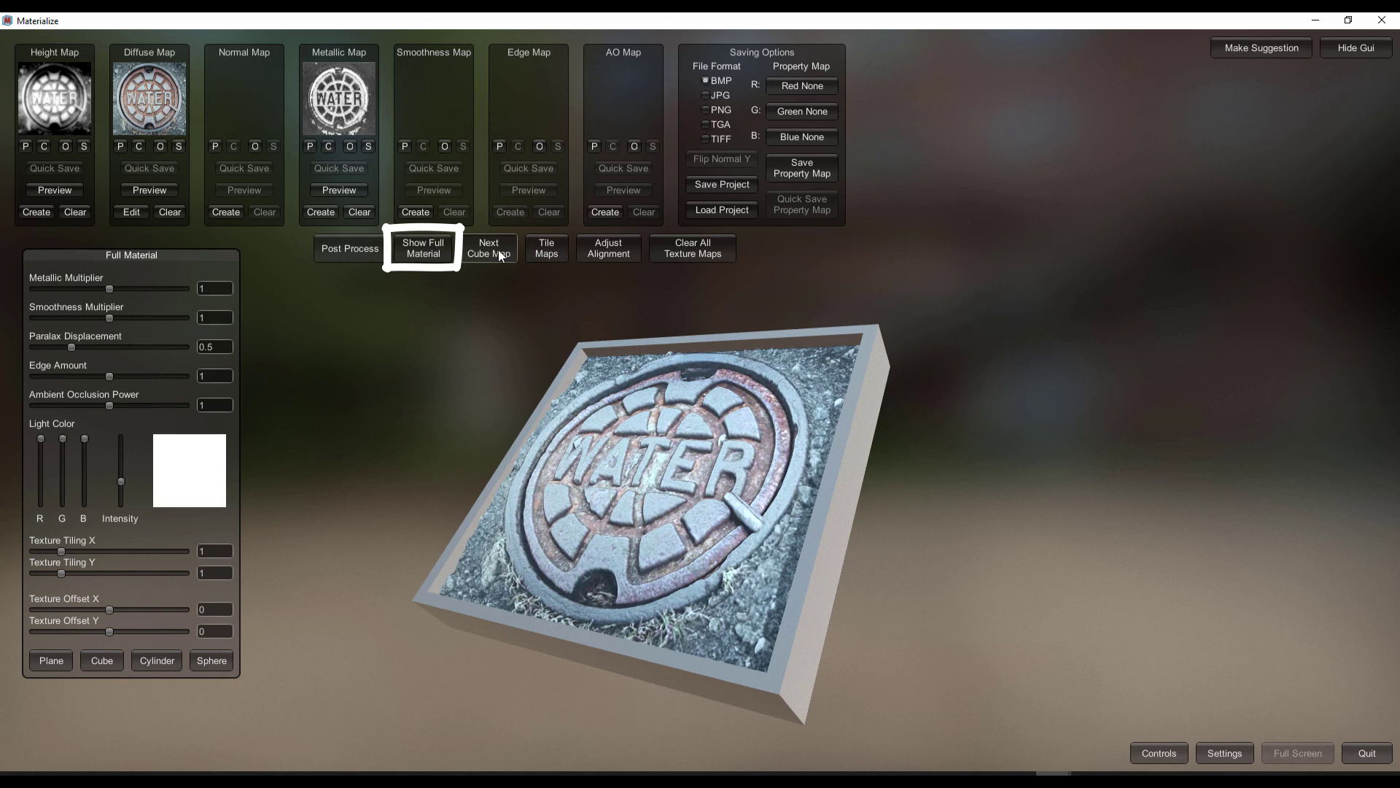
# - Switch the preview environment forward by two cube maps to view the material in other lighting
pyautogui.click(497, 250)
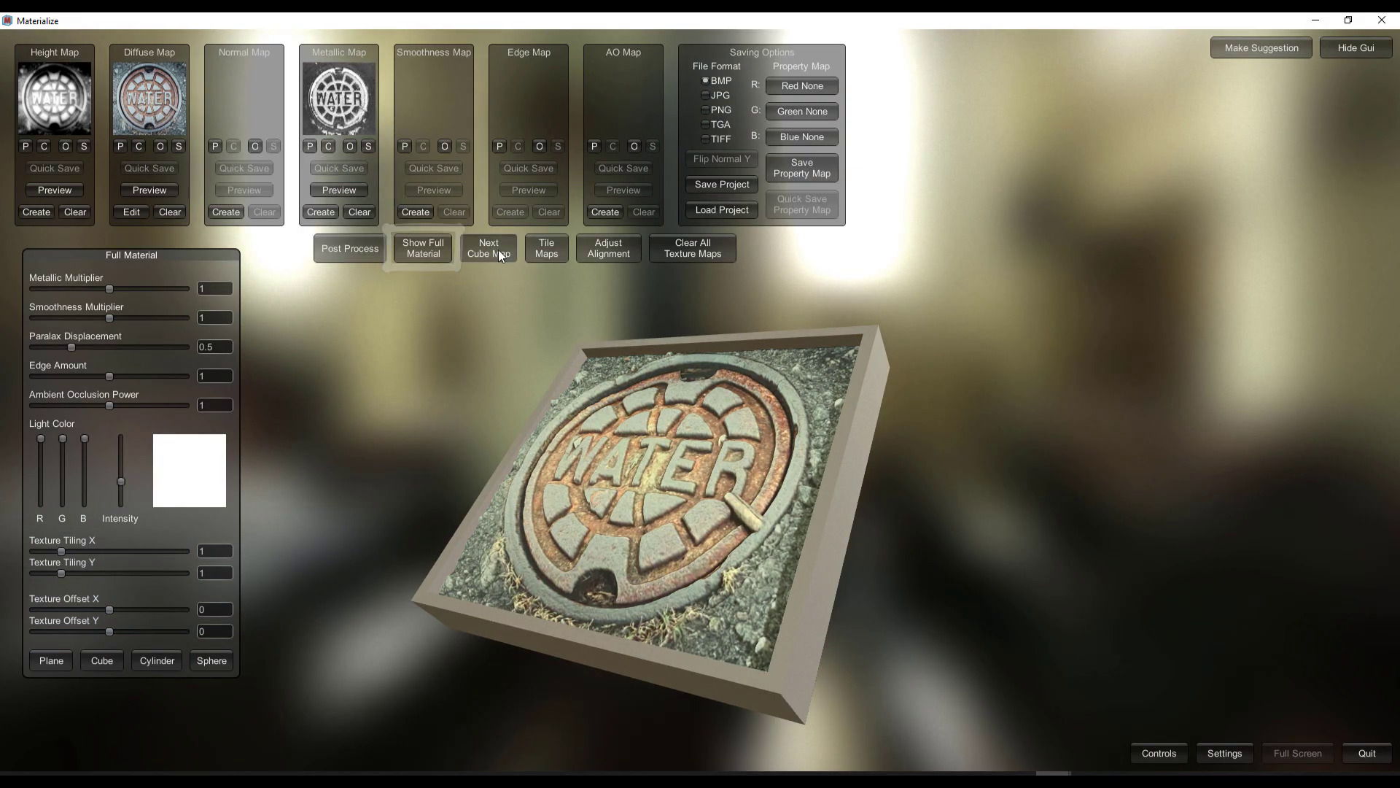
pyautogui.click(497, 250)
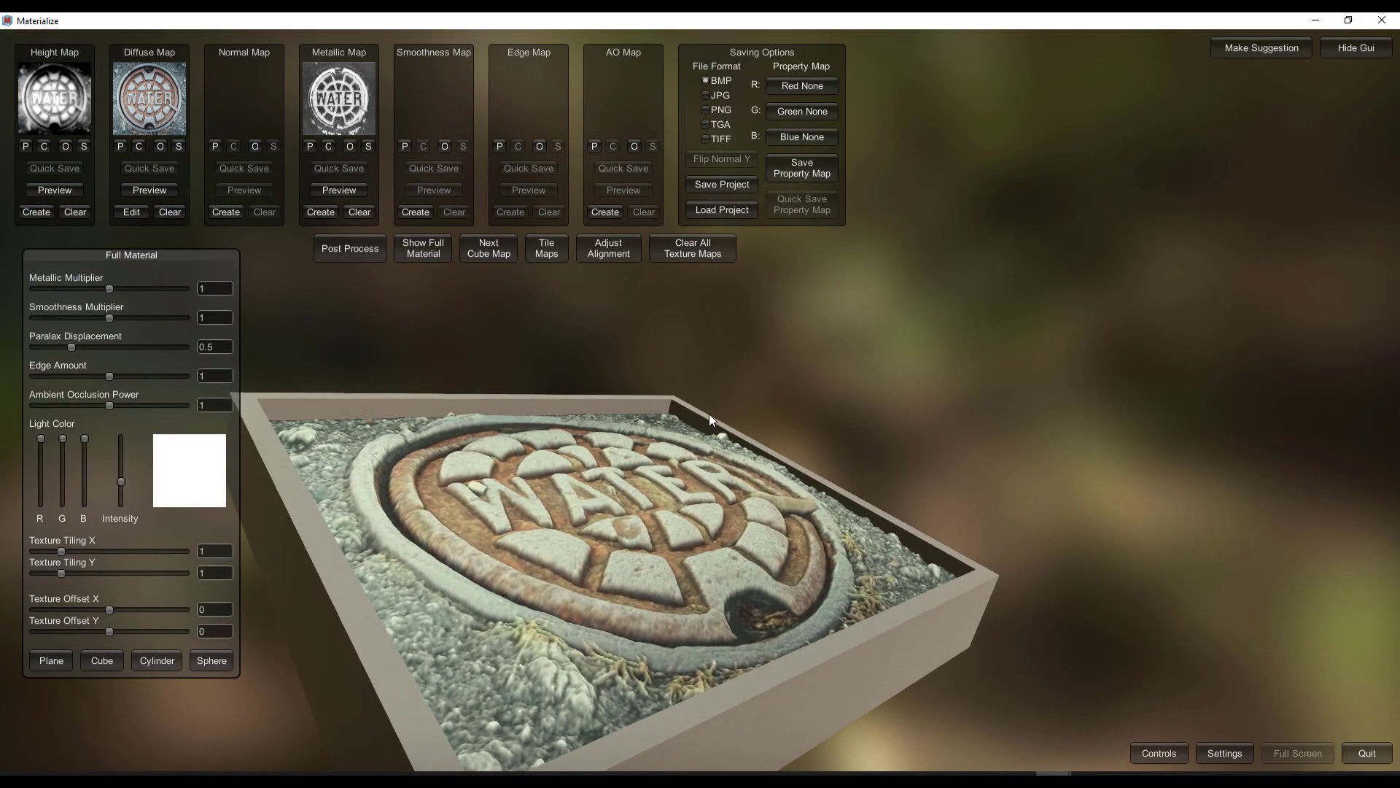
# - Create an ambient occlusion map with default settings and inspect it on the full material
pyautogui.click(606, 212)
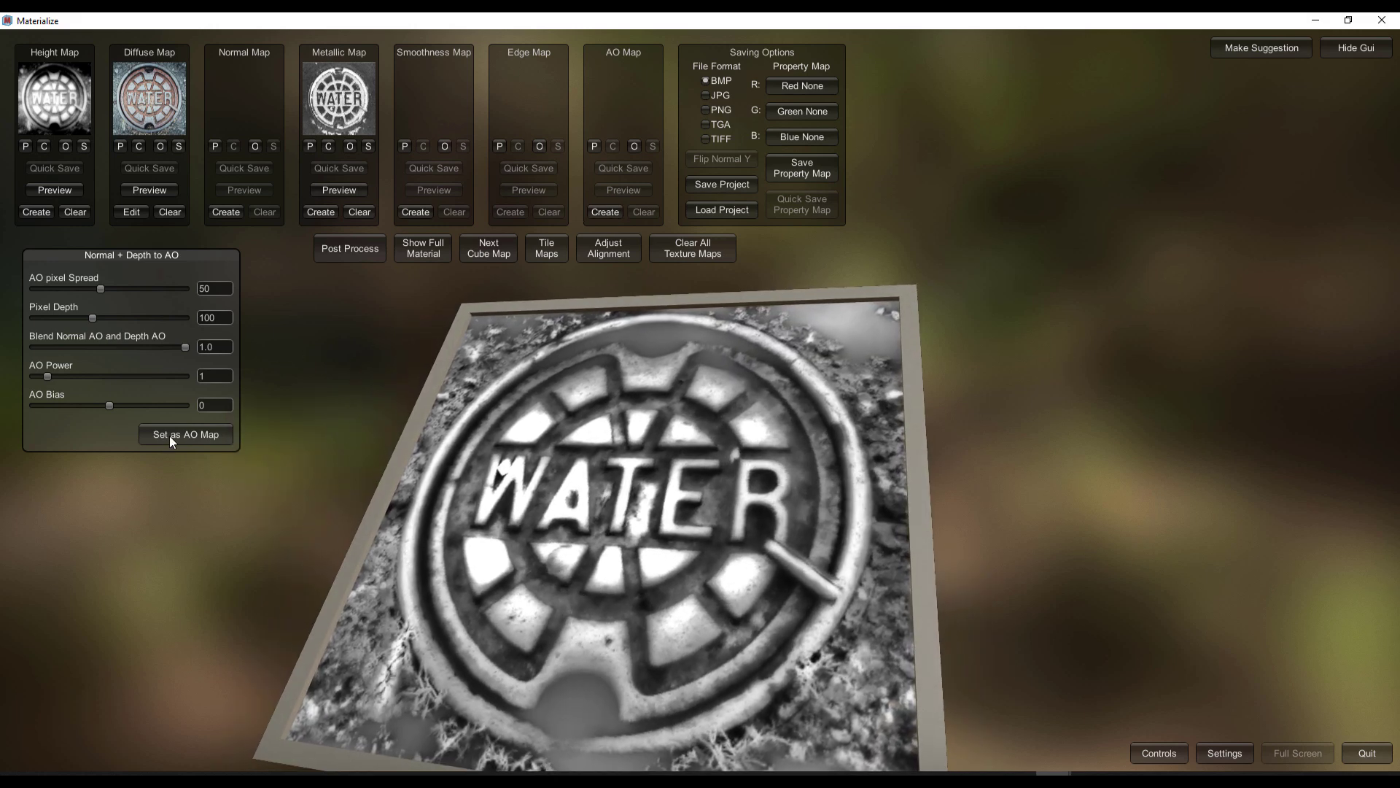
pyautogui.click(175, 435)
pyautogui.moveTo(539, 557); pyautogui.dragTo(727, 503)
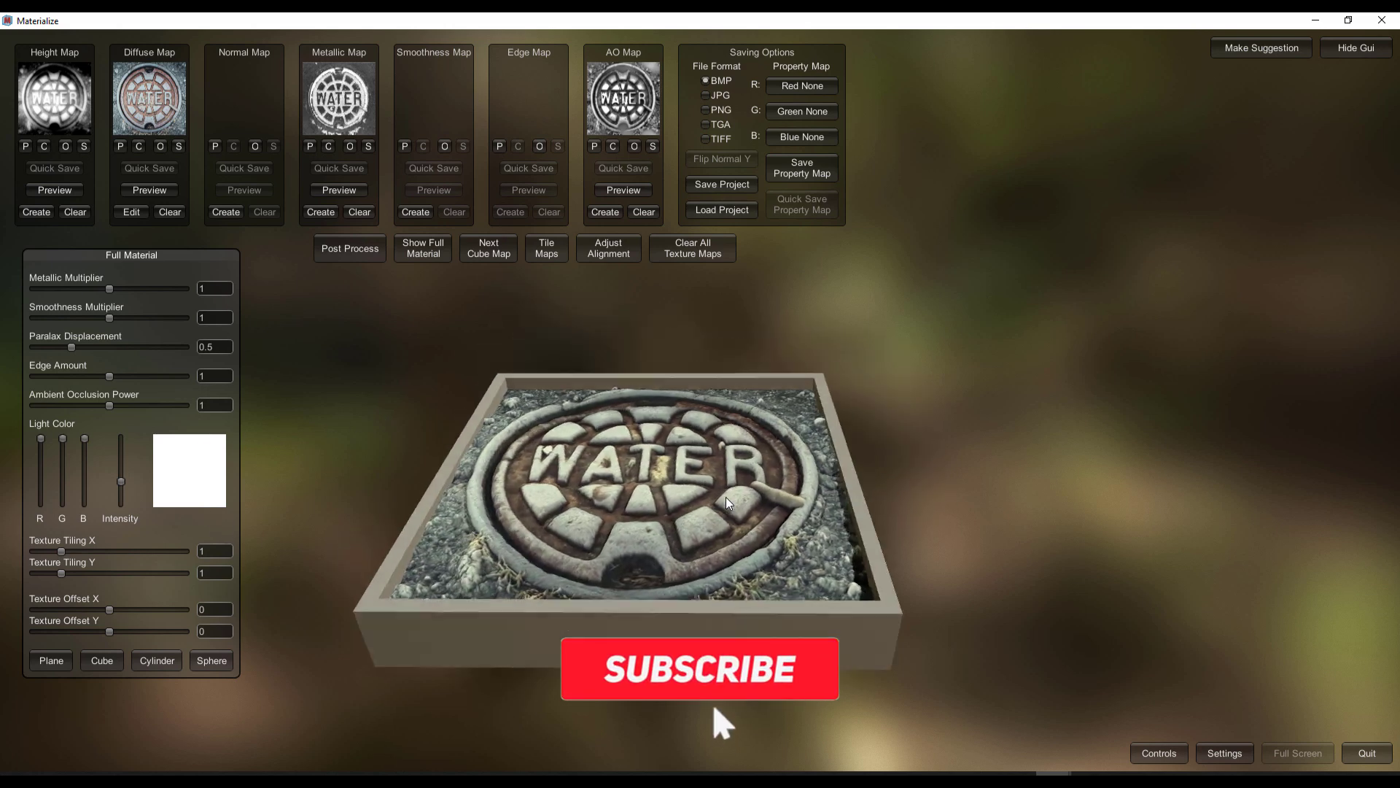
# - Recreate the height map from the diffuse with lower Final Gain and Final Contrast, and show the full material
pyautogui.click(50, 190)
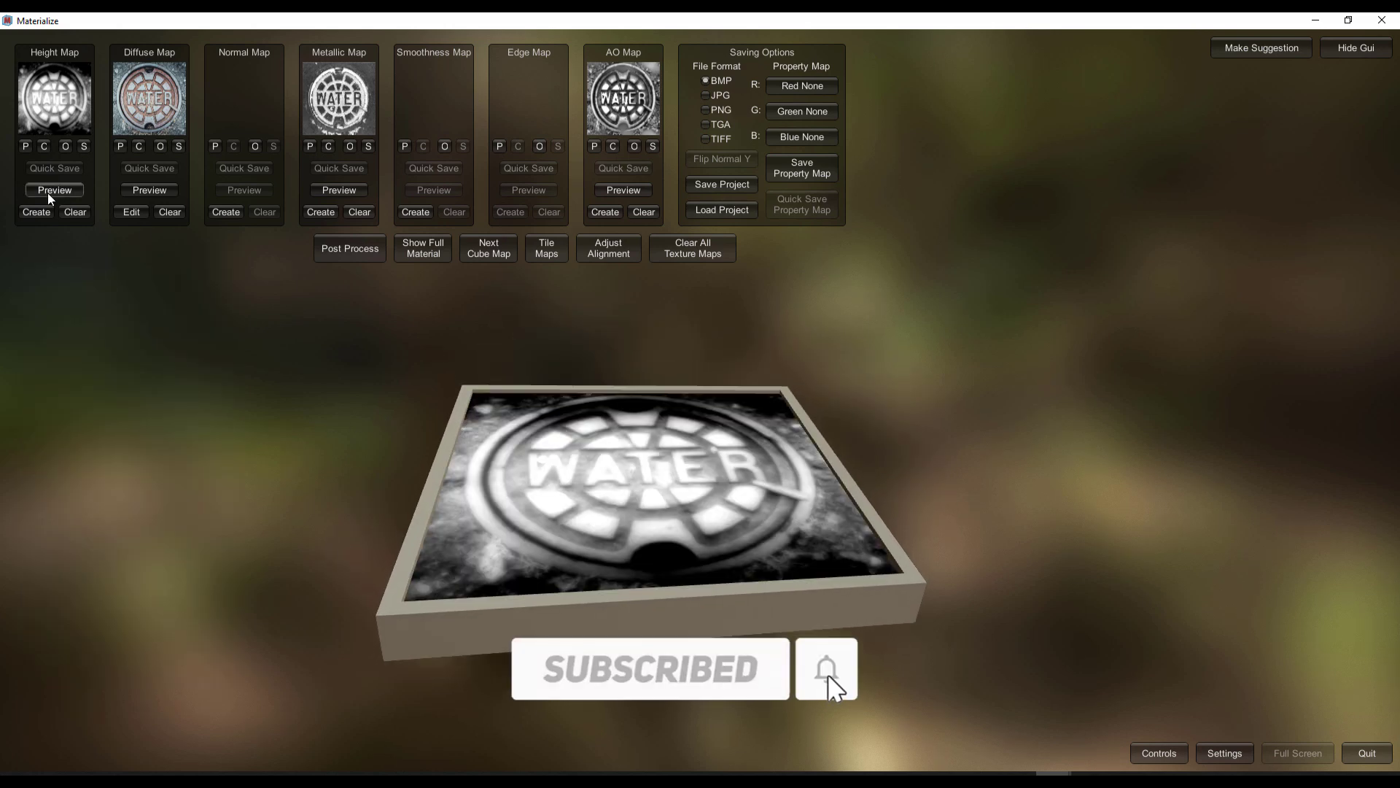
pyautogui.click(425, 252)
pyautogui.click(40, 213)
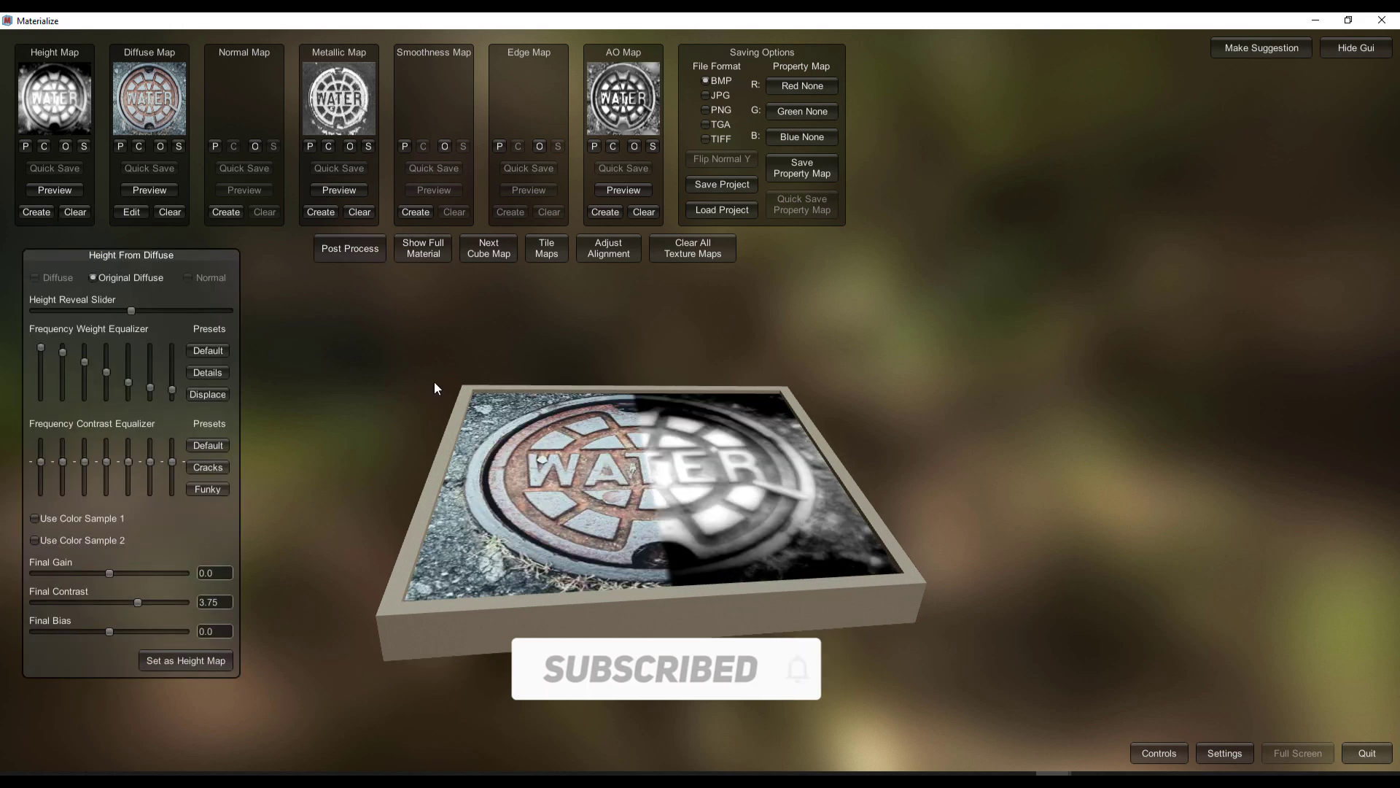
pyautogui.moveTo(138, 601); pyautogui.dragTo(113, 628)
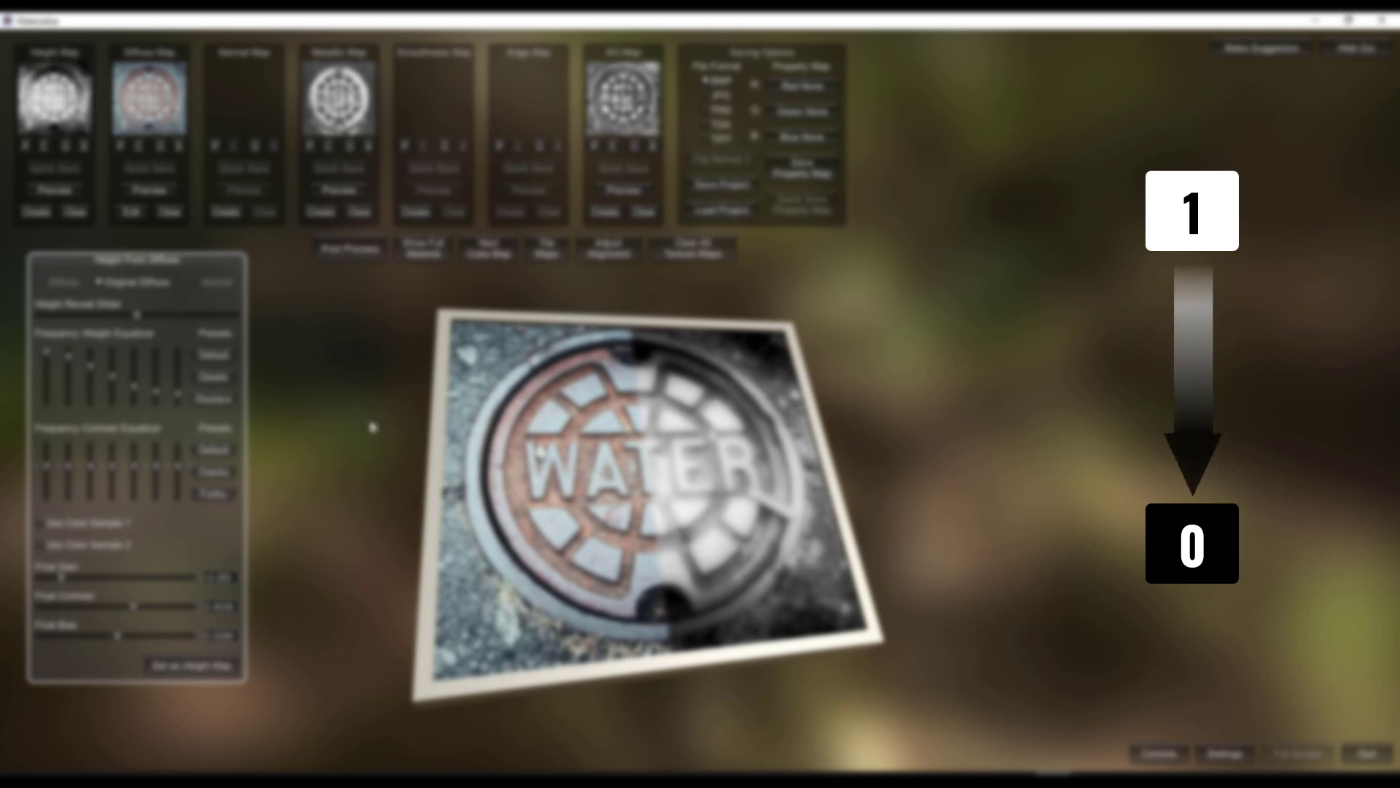
pyautogui.click(427, 252)
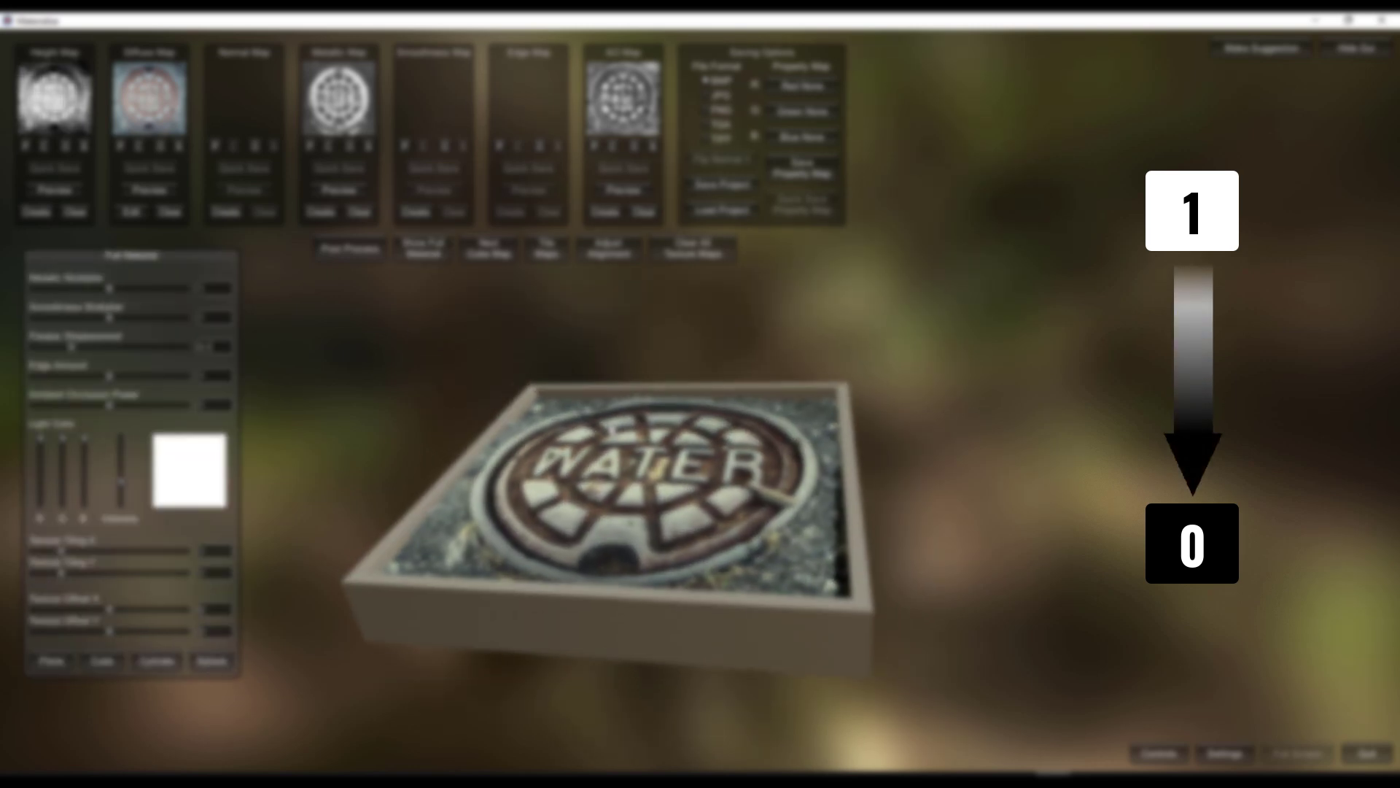
# - Cycle through the environment cube maps to examine the manhole cover material under different lighting
pyautogui.scroll(3, 605, 525)
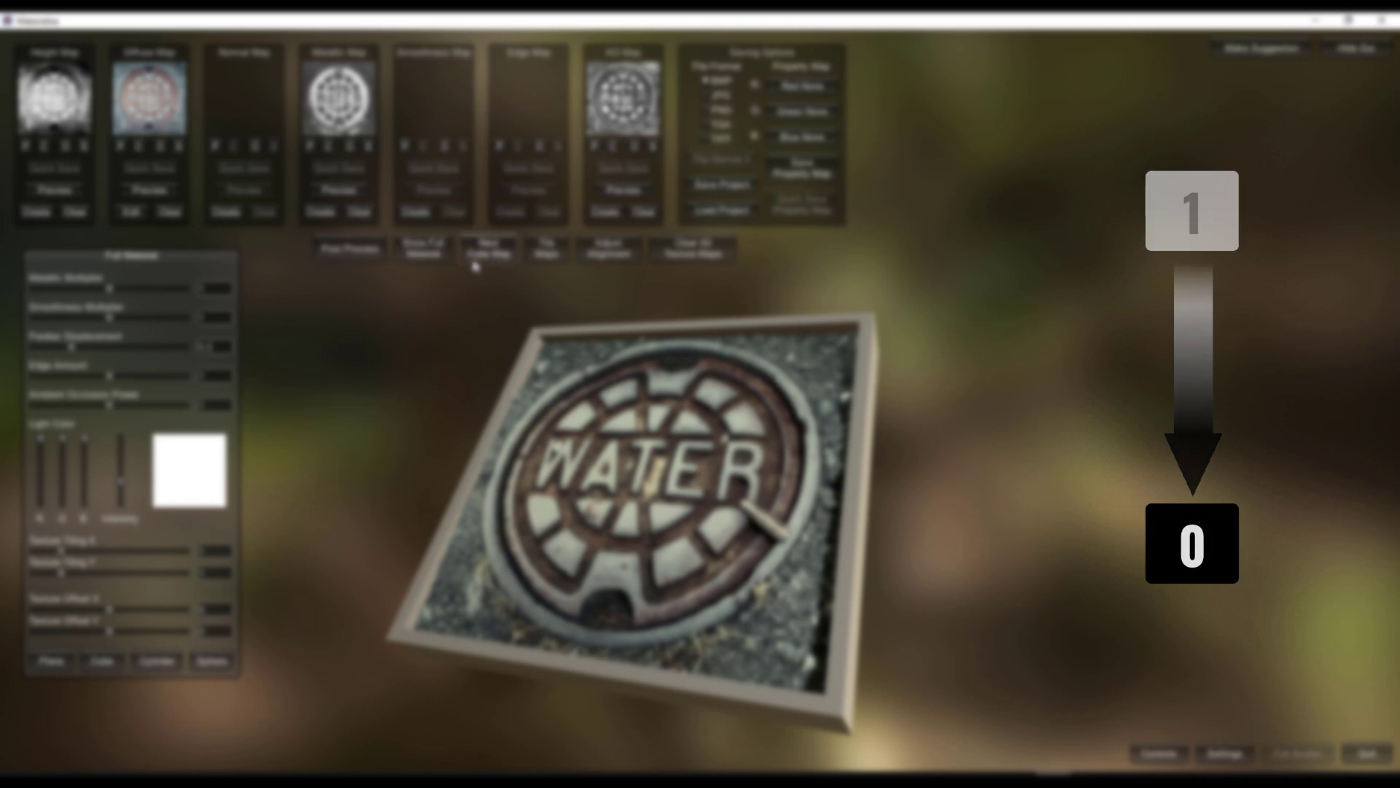
pyautogui.click(496, 253)
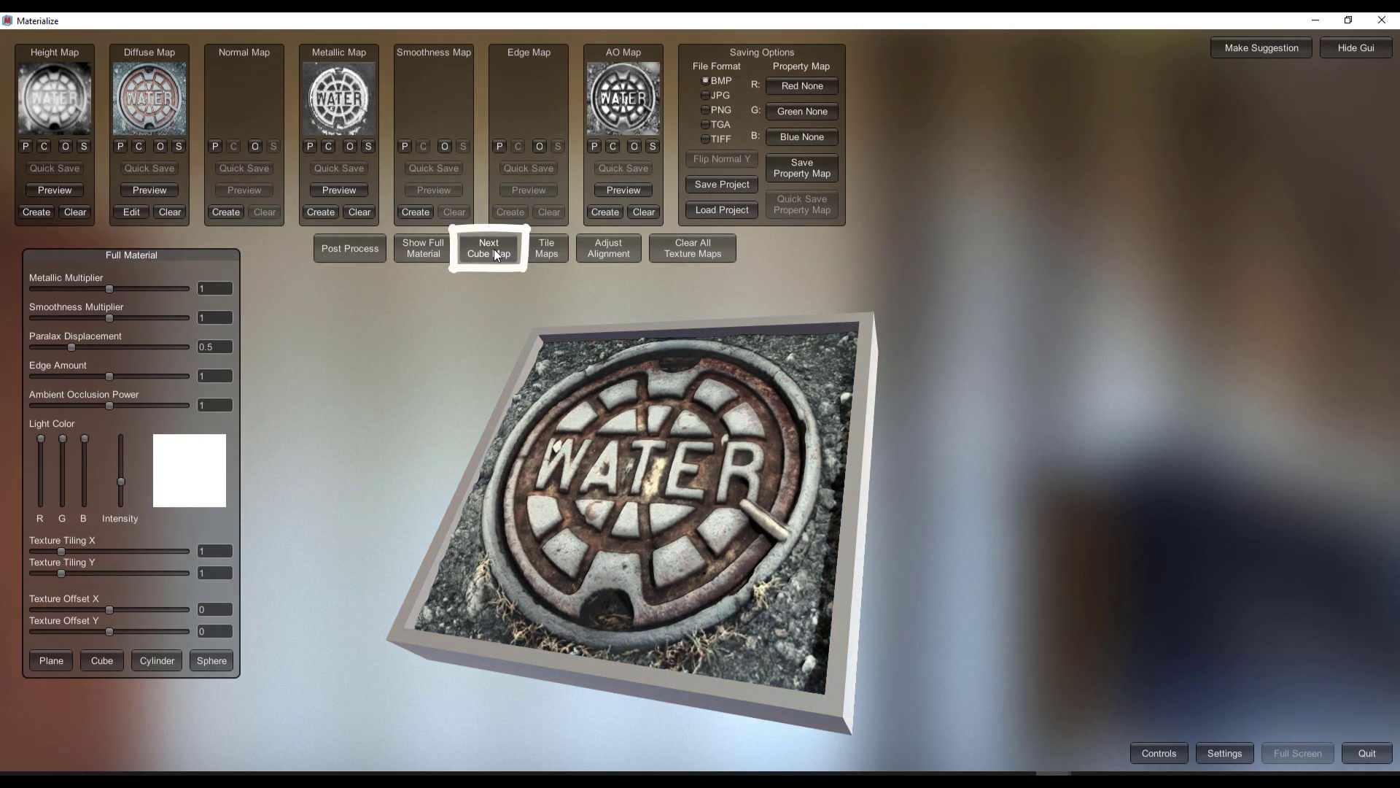
pyautogui.click(494, 252)
pyautogui.click(495, 251)
pyautogui.moveTo(589, 505)
pyautogui.mouseDown(button='right')
pyautogui.moveTo(716, 562)
pyautogui.moveTo(788, 533)
pyautogui.moveTo(567, 493)
pyautogui.mouseUp(button='right')
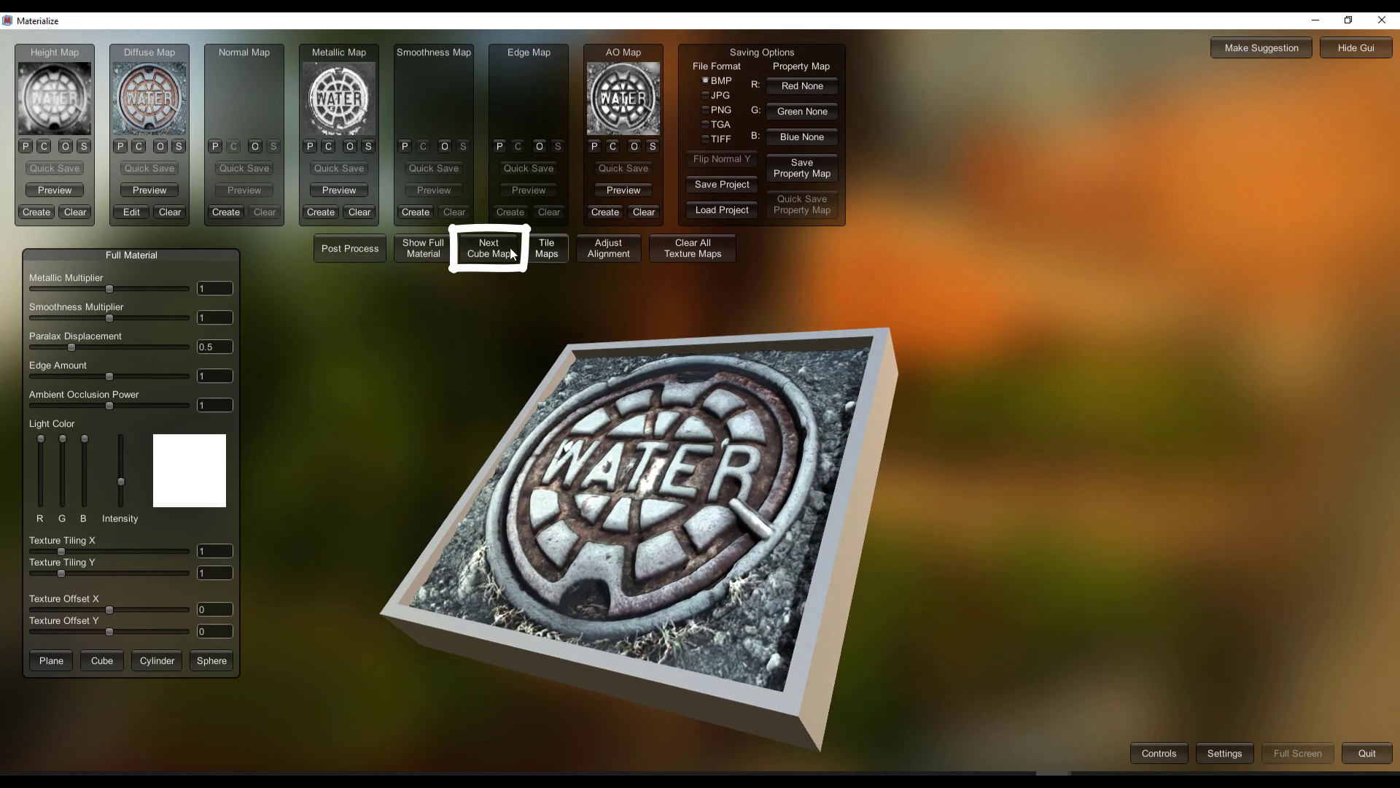
pyautogui.click(512, 253)
pyautogui.click(512, 254)
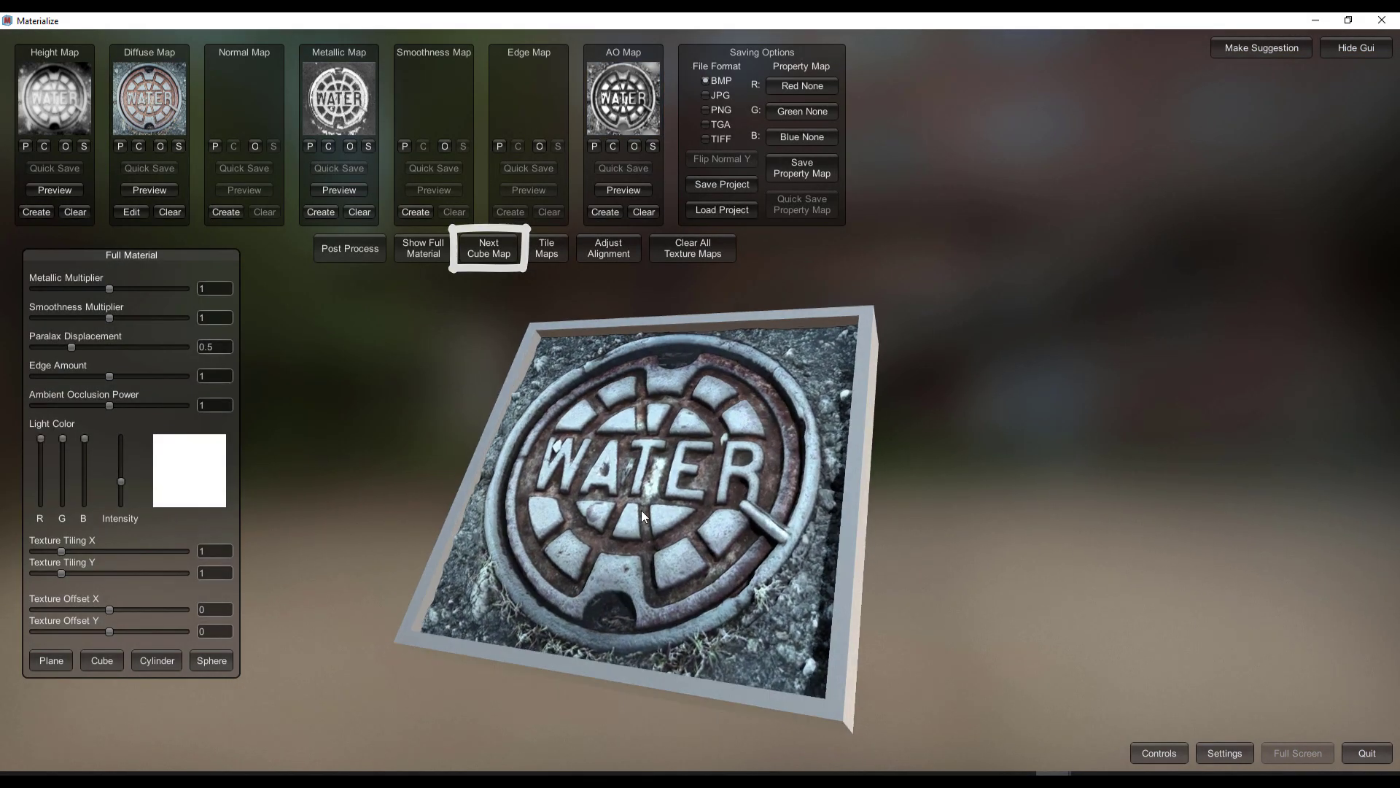
# - Create a normal map from the height map with default settings and show the full material
pyautogui.click(226, 212)
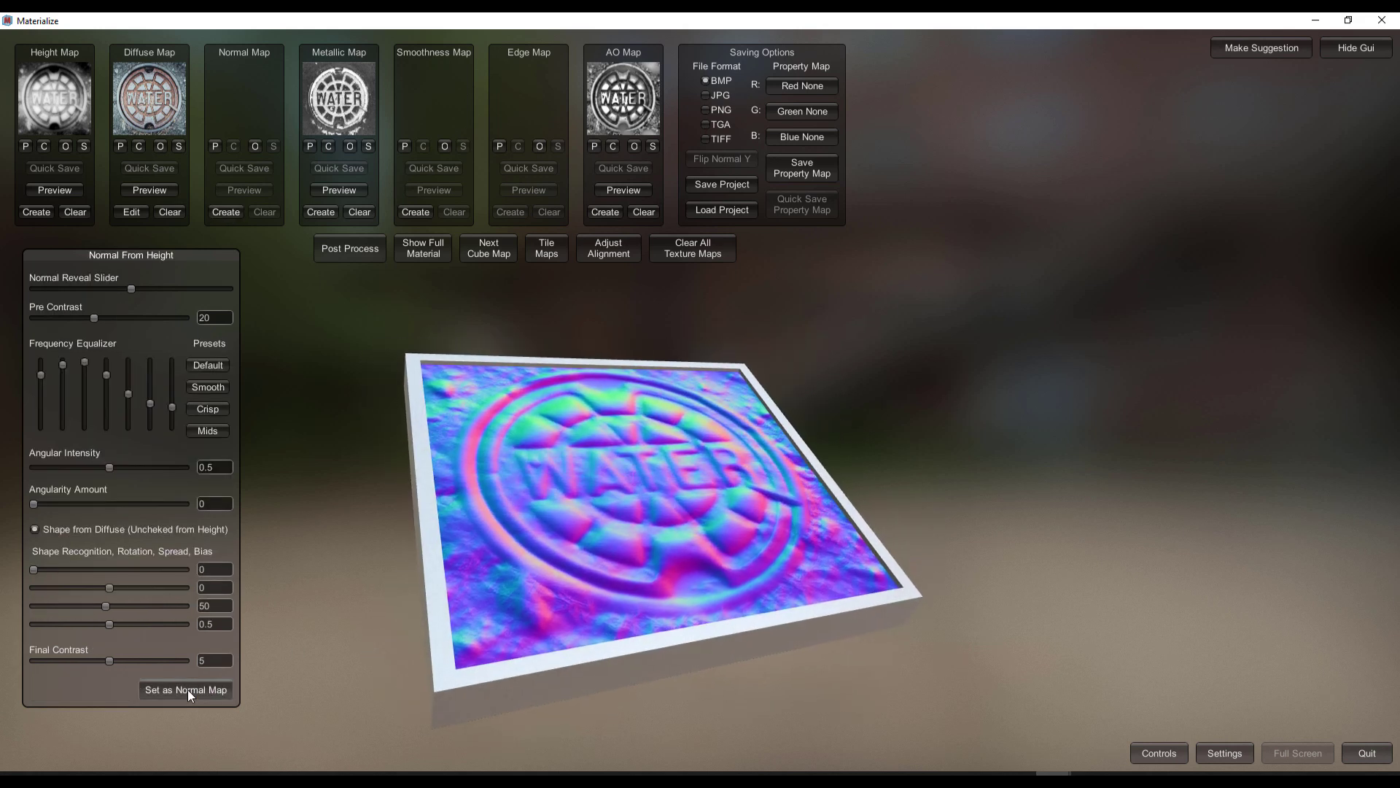
pyautogui.click(424, 250)
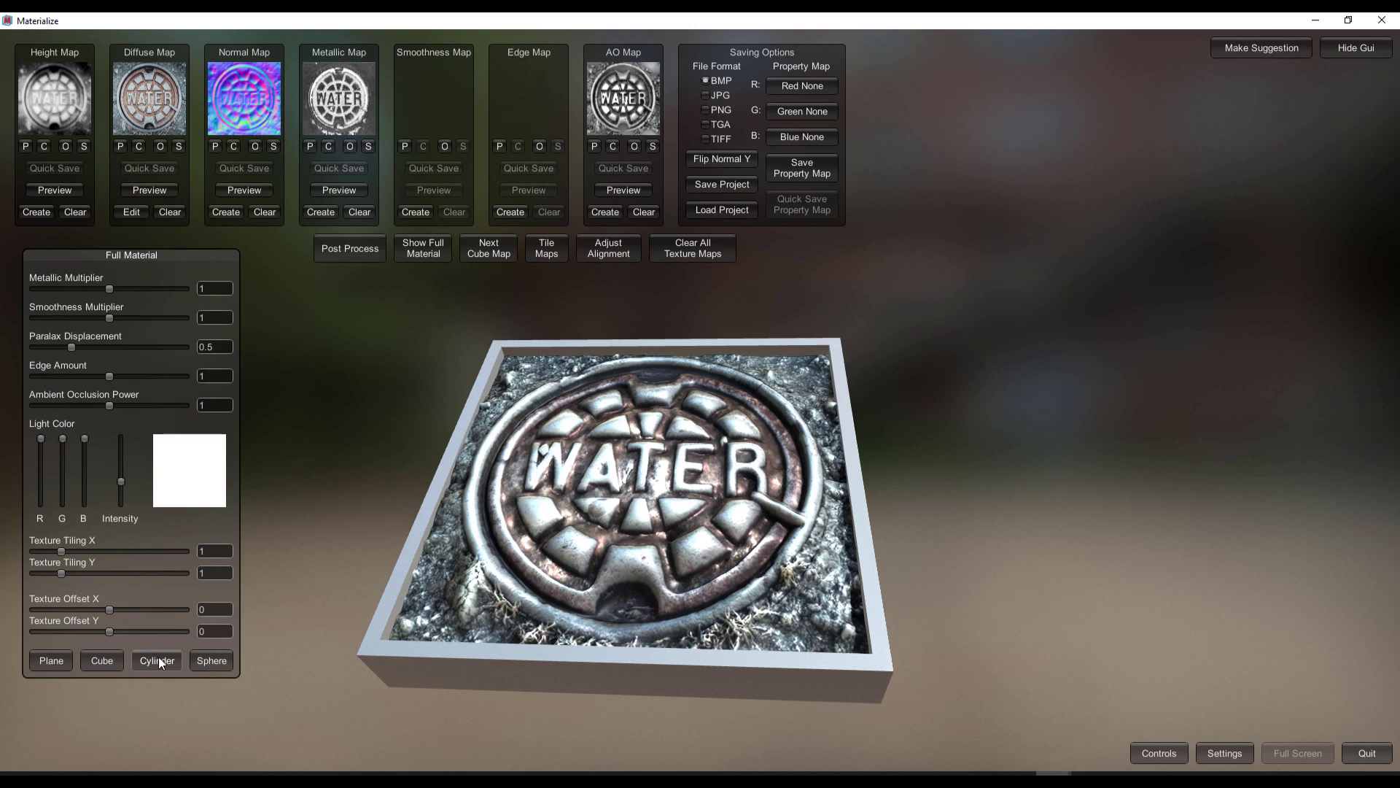
# - Preview the full material on a cylinder and on a sphere
pyautogui.click(158, 660)
pyautogui.moveTo(576, 467); pyautogui.dragTo(595, 435, button='right')
pyautogui.moveTo(595, 441); pyautogui.dragTo(773, 541)
pyautogui.click(211, 660)
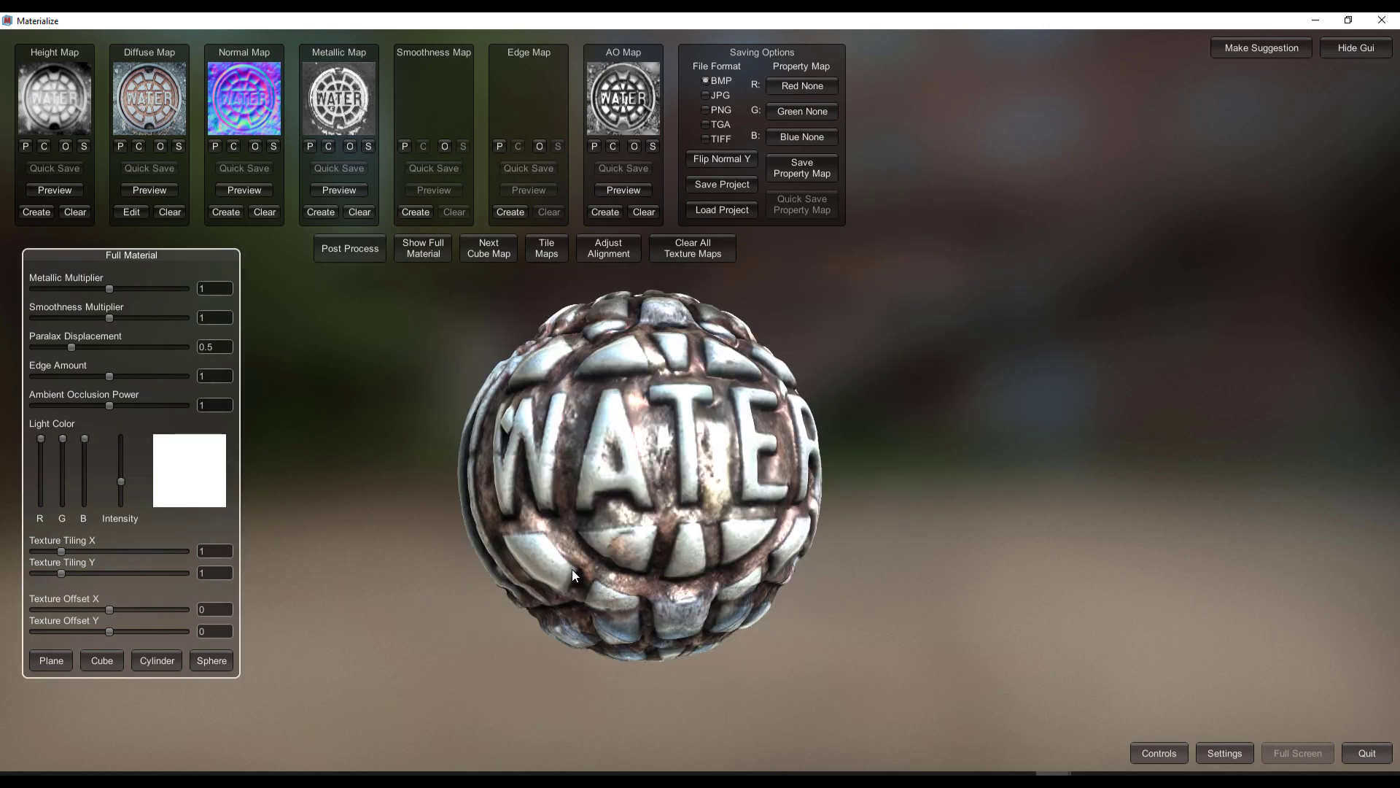
# - Preview the full manhole cover material on a cube and orbit around it
pyautogui.moveTo(904, 481); pyautogui.dragTo(637, 386)
pyautogui.click(101, 660)
pyautogui.moveTo(642, 576); pyautogui.dragTo(623, 538)
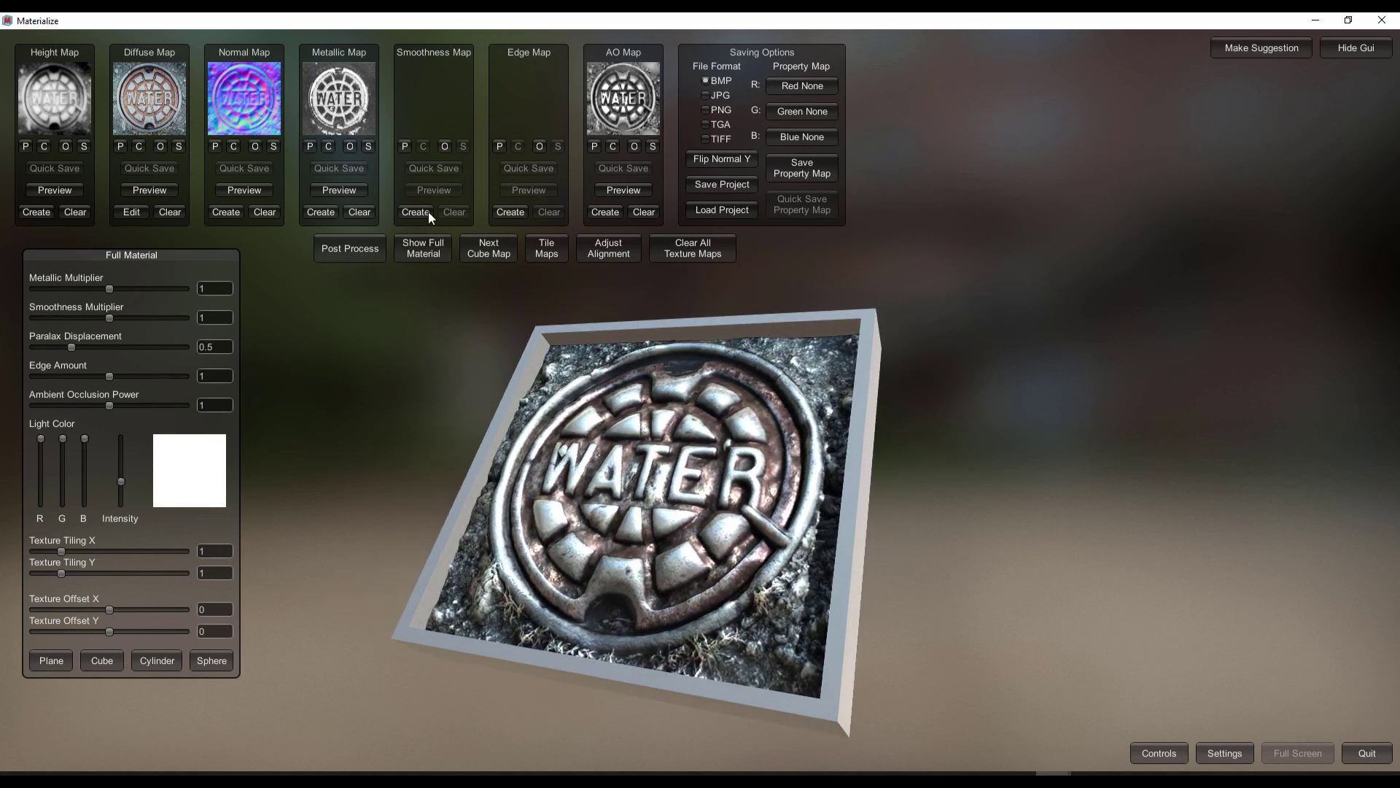
# - Create a smoothness map from the diffuse with Sample Blur Size 13 and Final Contrast about 1.67, and show the full material
pyautogui.click(427, 212)
pyautogui.moveTo(604, 478); pyautogui.dragTo(638, 487)
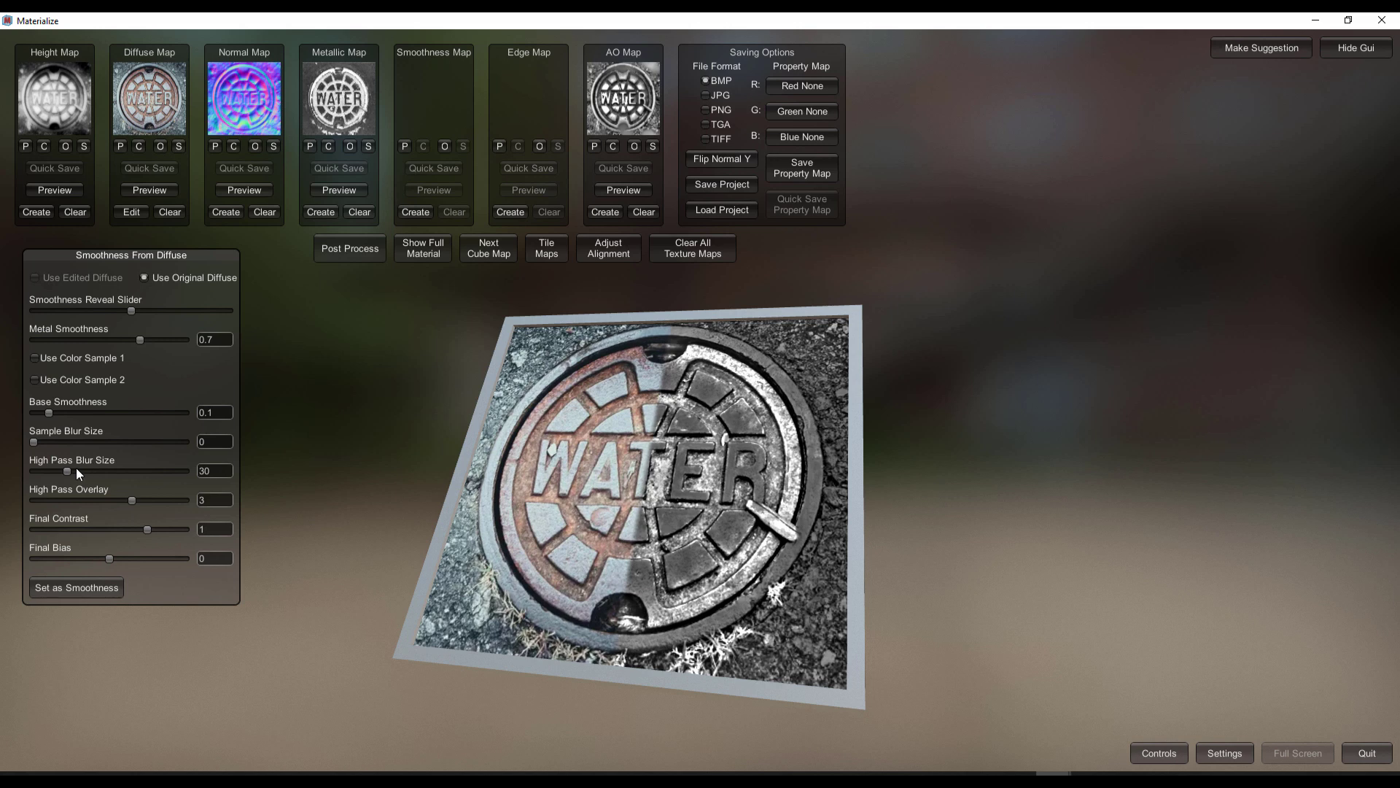
pyautogui.moveTo(61, 442); pyautogui.dragTo(52, 442)
pyautogui.moveTo(147, 530); pyautogui.dragTo(179, 531)
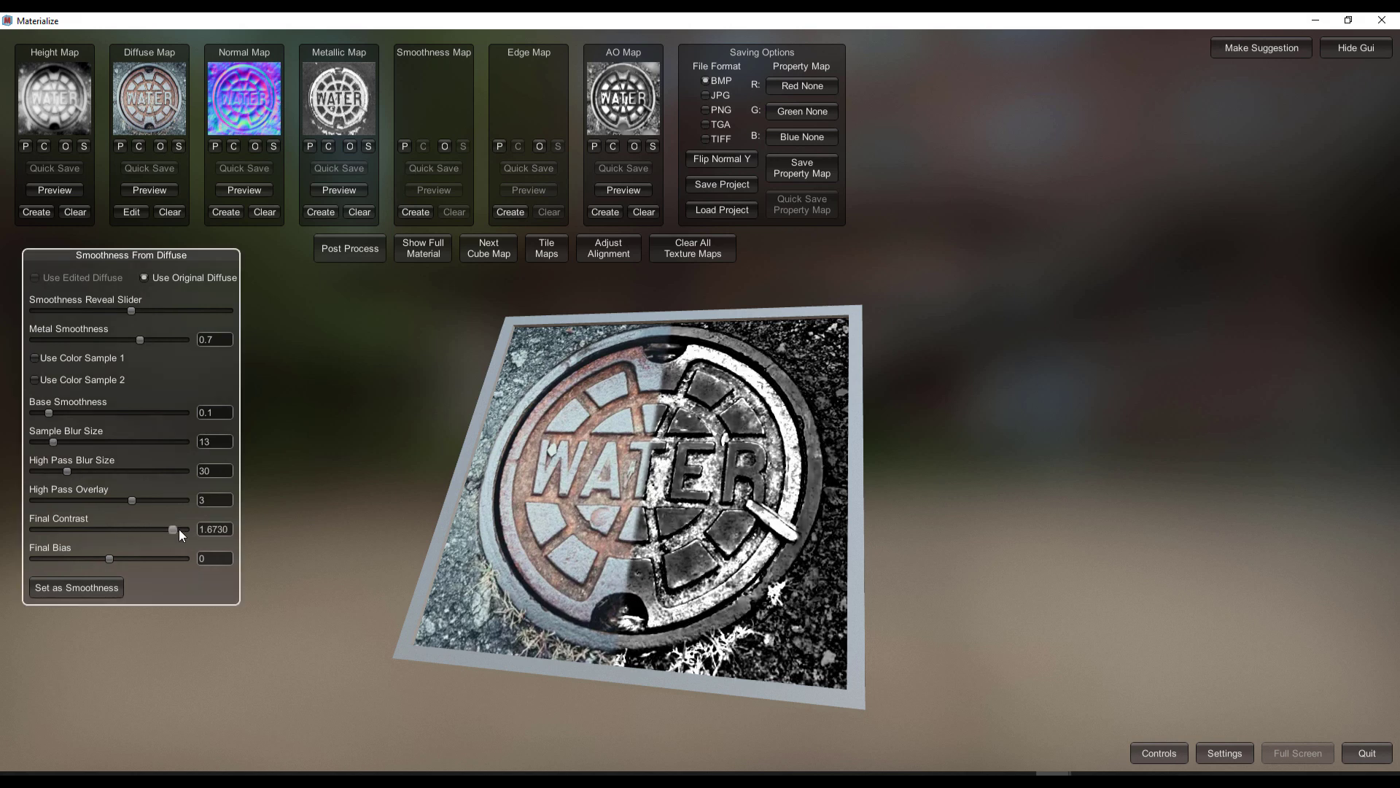
pyautogui.click(432, 248)
pyautogui.moveTo(571, 453); pyautogui.dragTo(756, 593)
# - Create an edge map from the normal map with Final Contrast about 1.86
pyautogui.click(510, 213)
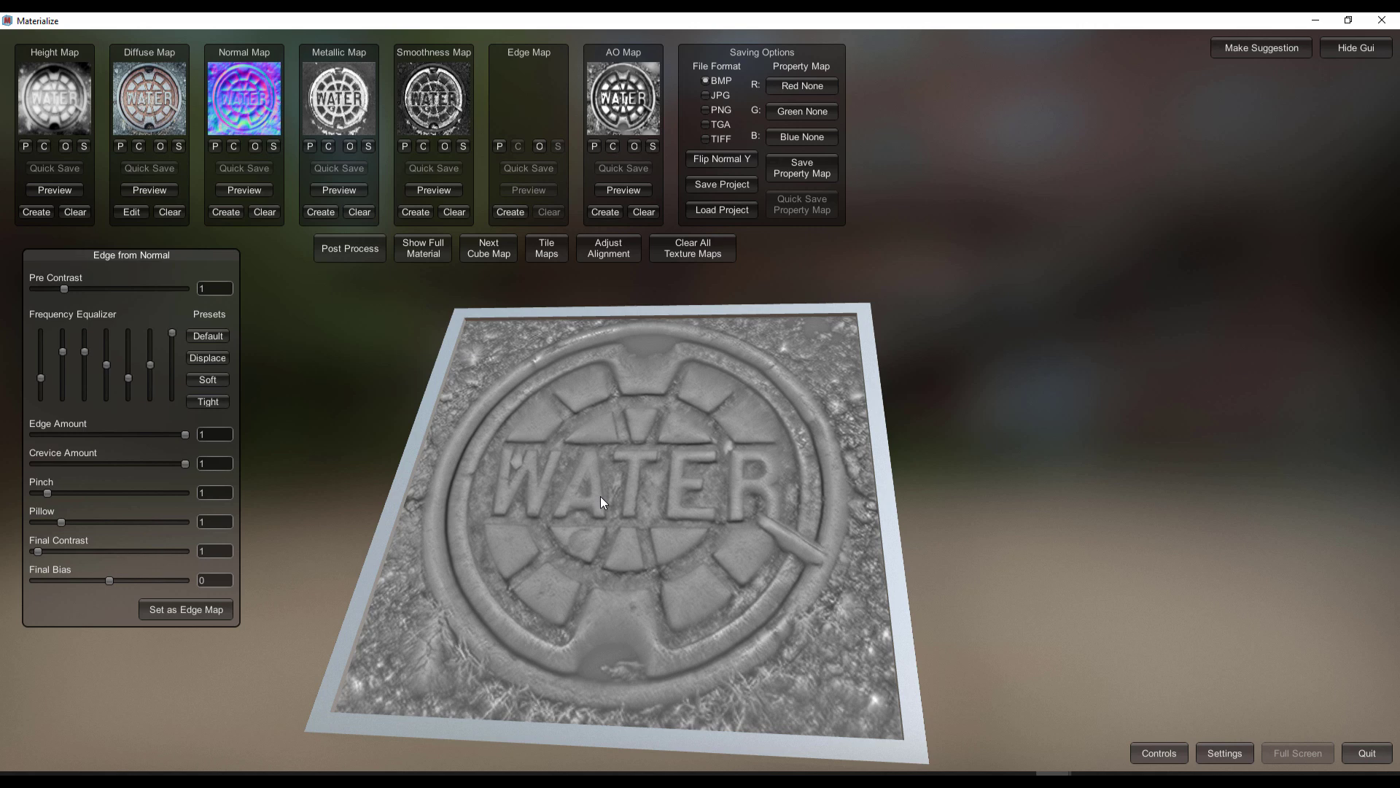
pyautogui.click(218, 610)
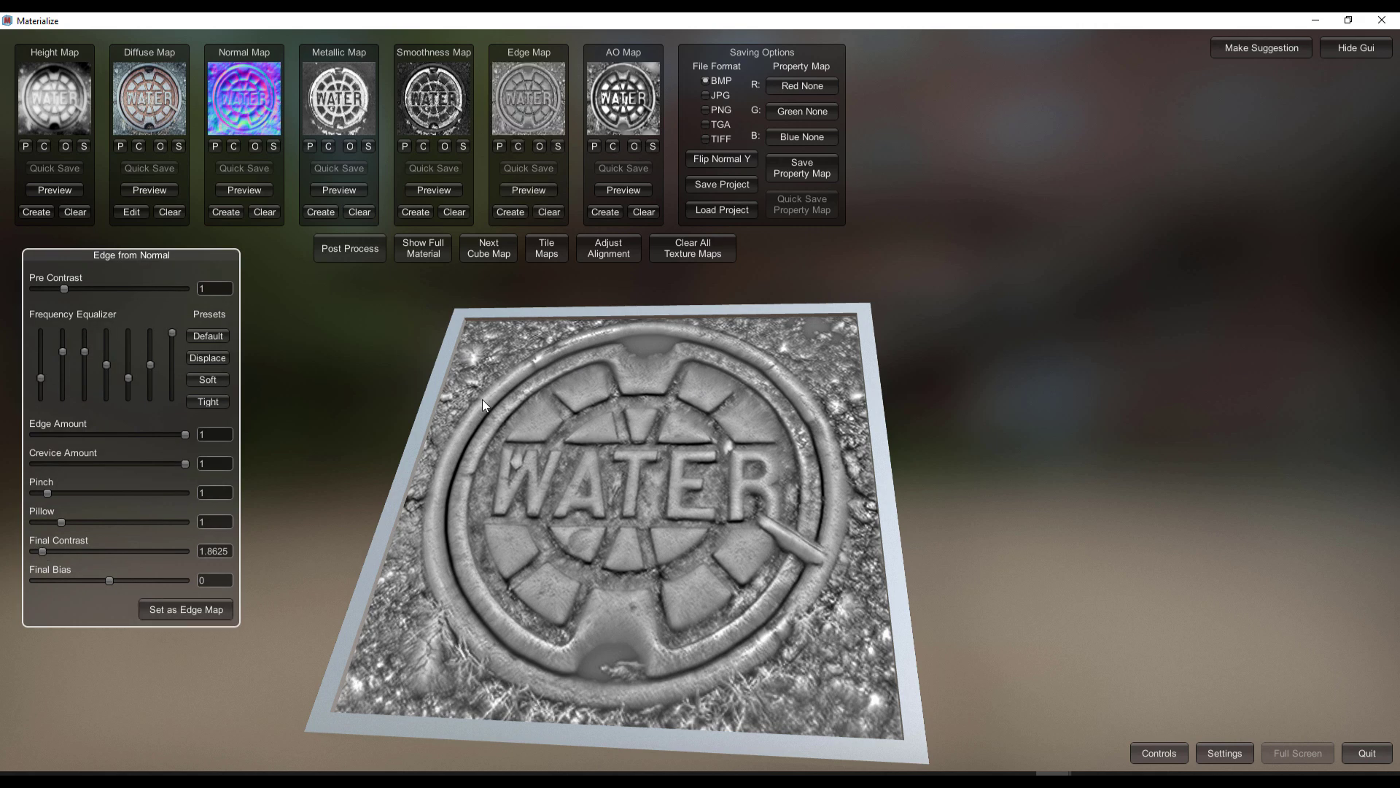
pyautogui.moveTo(636, 548); pyautogui.dragTo(638, 501)
# - Clear the smoothness map to compare the full material without it
pyautogui.click(465, 212)
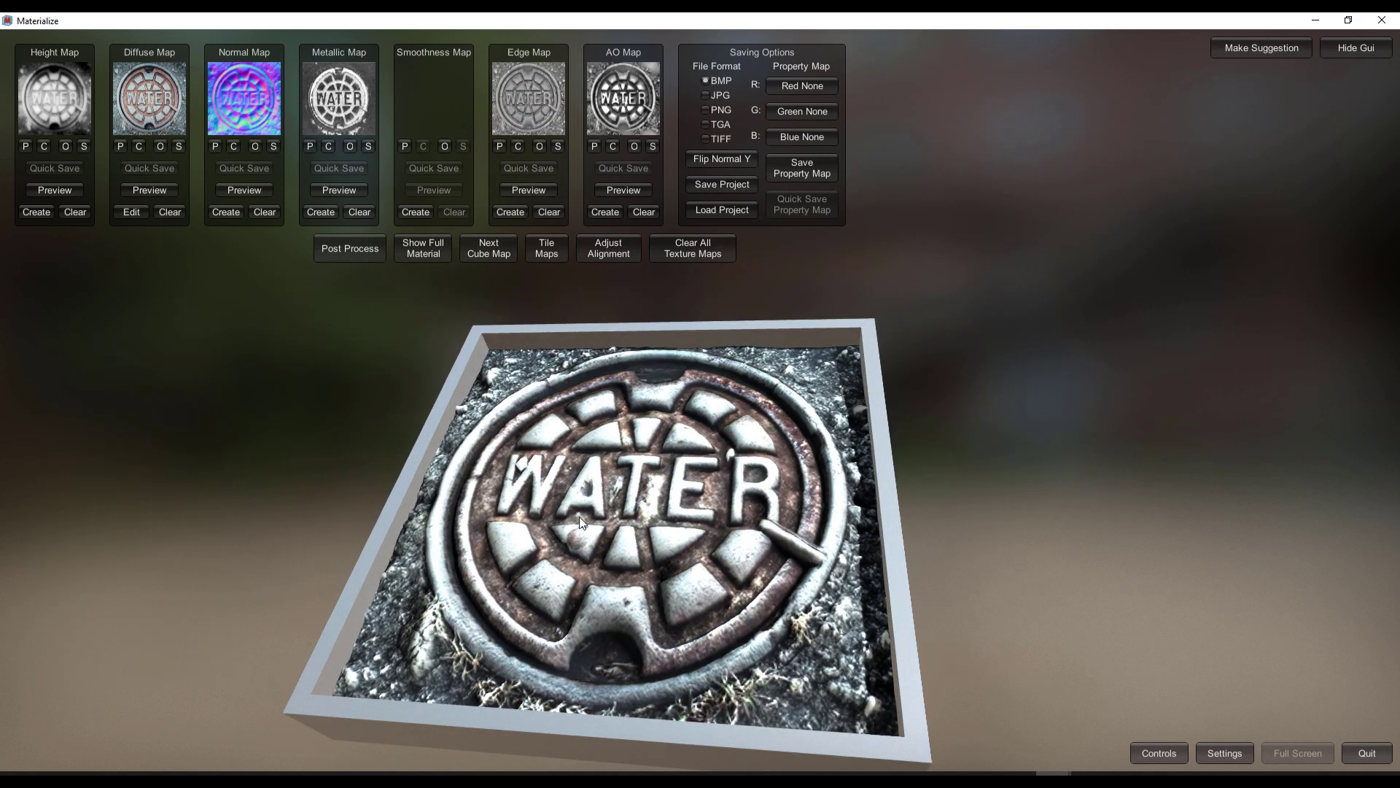
pyautogui.moveTo(618, 455); pyautogui.dragTo(554, 492)
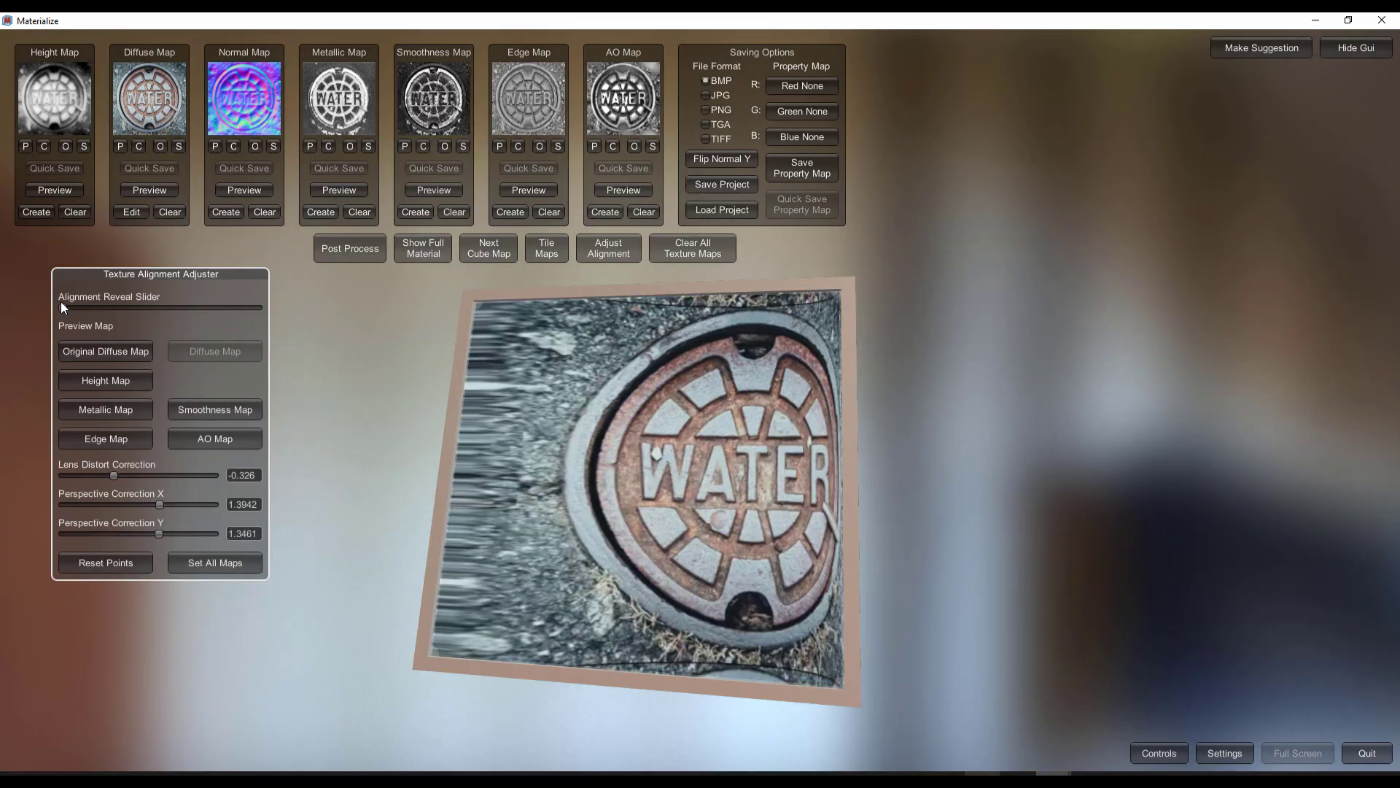
# - Straighten the manhole cover with negative Lens Distort Correction and adjusted Perspective Correction X and Y, and compare it using the alignment reveal
pyautogui.moveTo(115, 476); pyautogui.dragTo(144, 499)
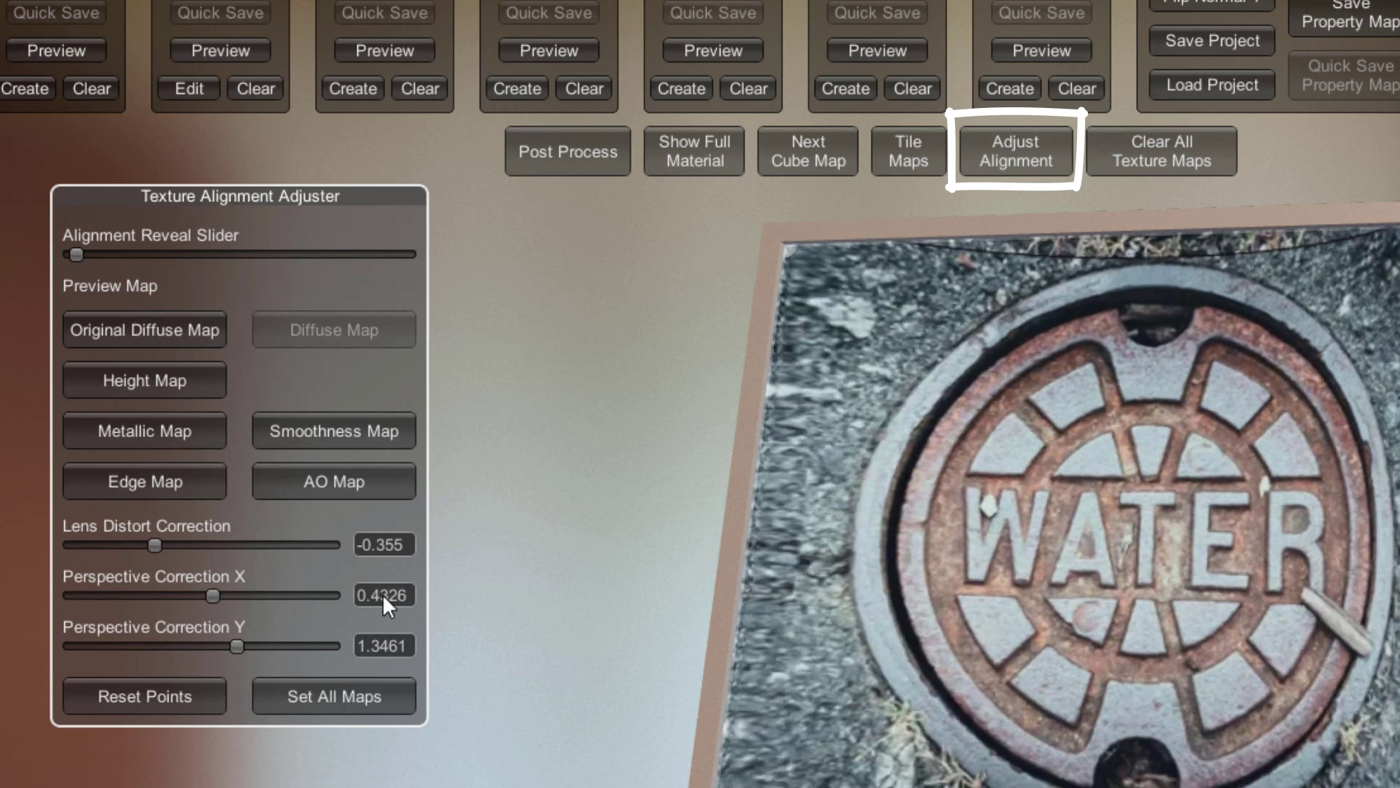
pyautogui.moveTo(846, 686); pyautogui.dragTo(903, 691, button='right')
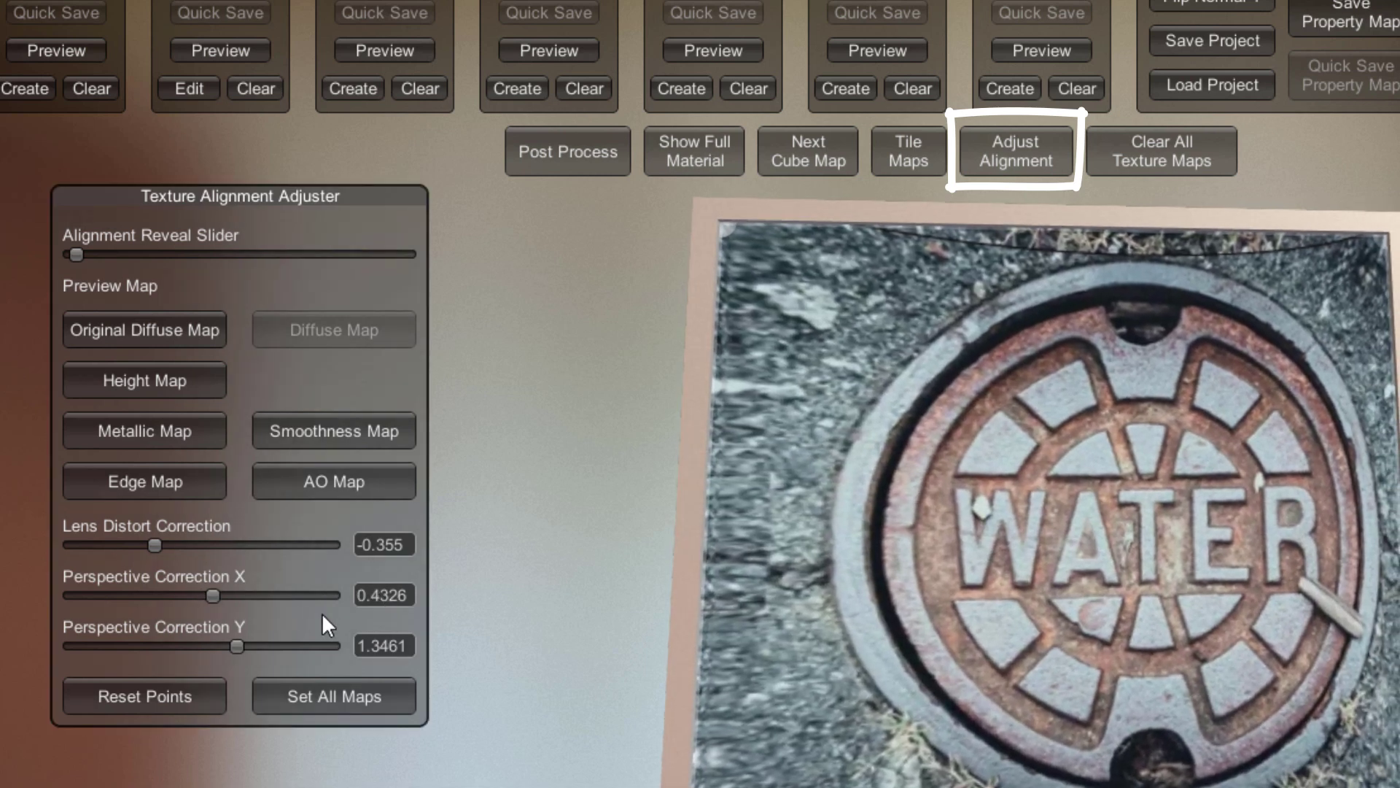
pyautogui.moveTo(222, 596)
pyautogui.mouseDown()
pyautogui.moveTo(286, 597)
pyautogui.moveTo(178, 597)
pyautogui.moveTo(202, 595)
pyautogui.mouseUp()
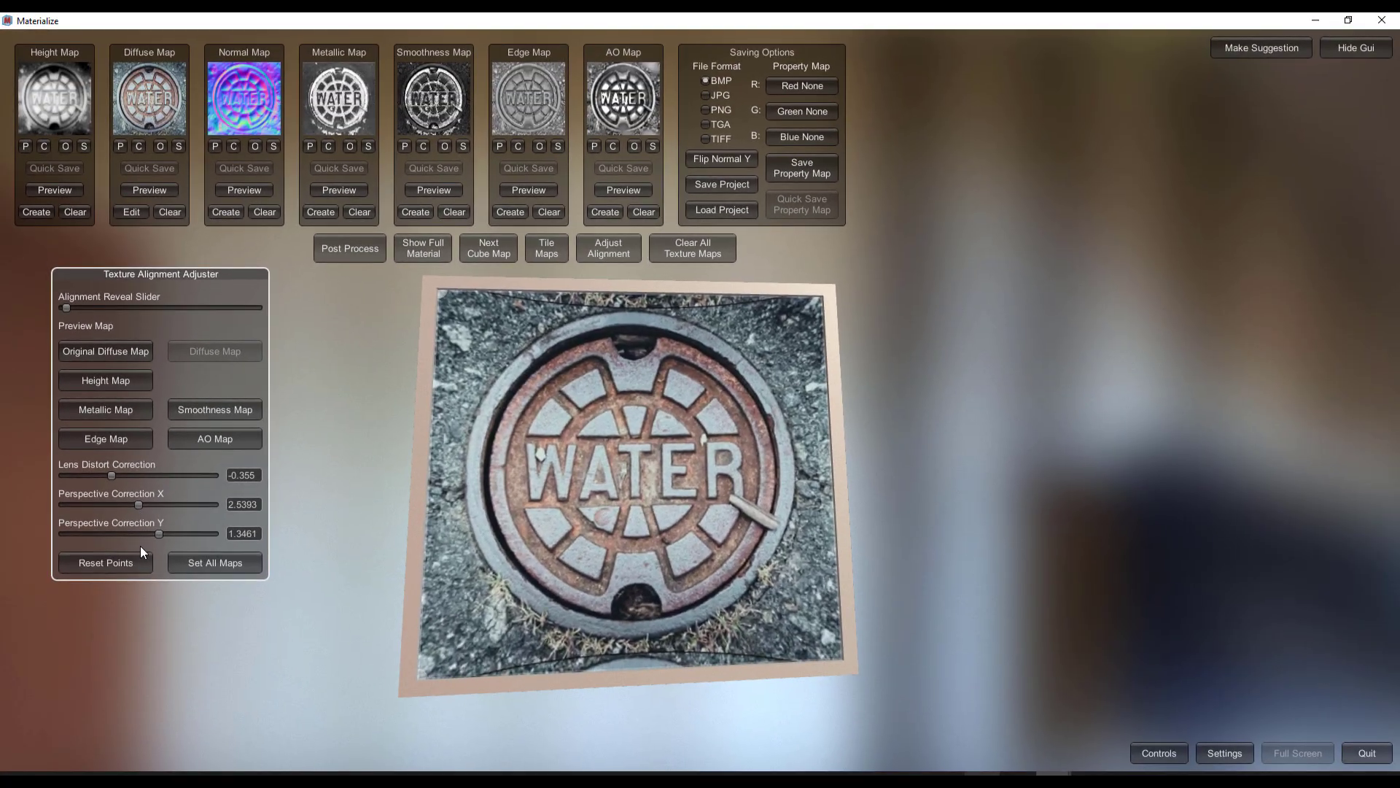
pyautogui.moveTo(153, 534)
pyautogui.mouseDown()
pyautogui.moveTo(128, 535)
pyautogui.moveTo(153, 534)
pyautogui.mouseUp()
pyautogui.moveTo(111, 475)
pyautogui.mouseDown()
pyautogui.moveTo(150, 476)
pyautogui.moveTo(93, 470)
pyautogui.mouseUp()
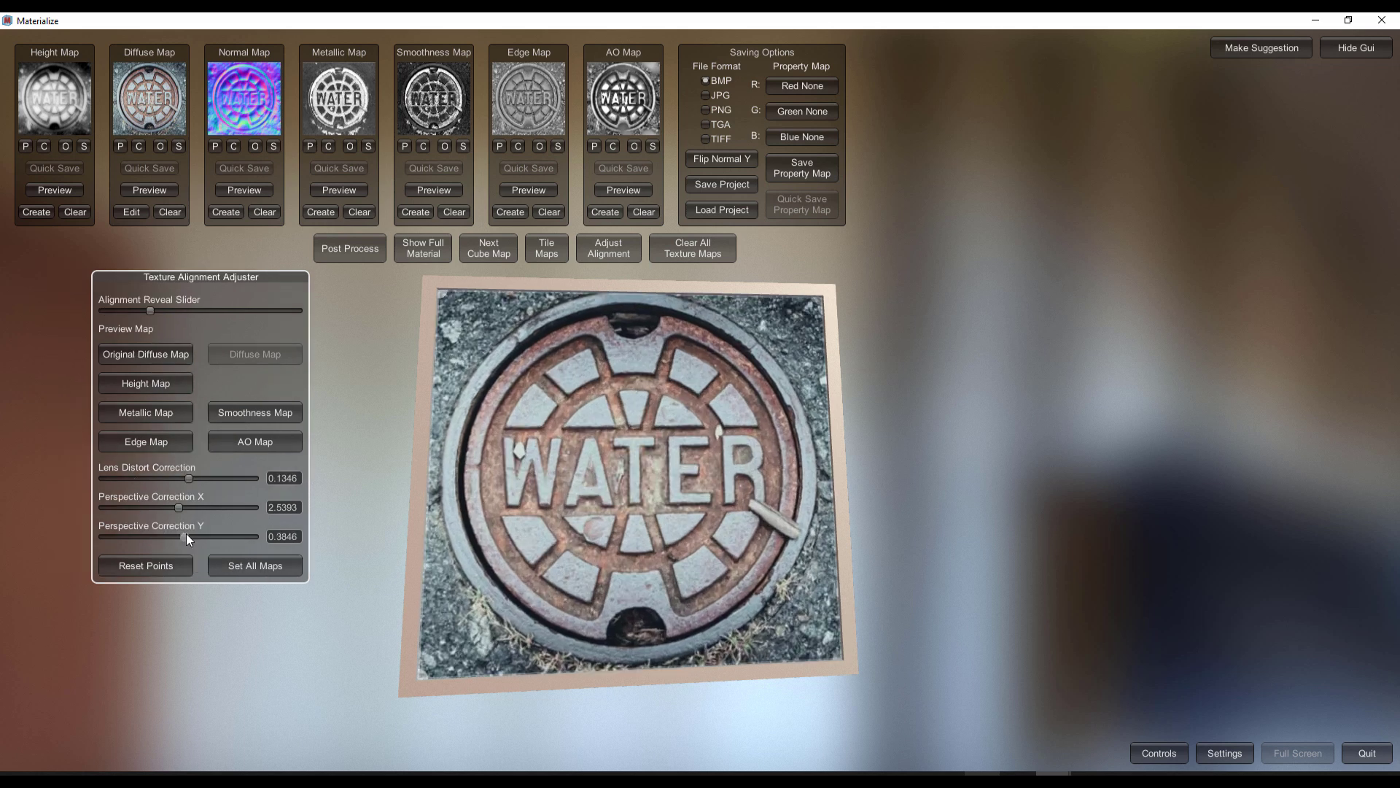
pyautogui.click(186, 537)
pyautogui.moveTo(178, 507)
pyautogui.mouseDown()
pyautogui.moveTo(207, 505)
pyautogui.moveTo(162, 503)
pyautogui.mouseUp()
pyautogui.moveTo(153, 310); pyautogui.dragTo(314, 330)
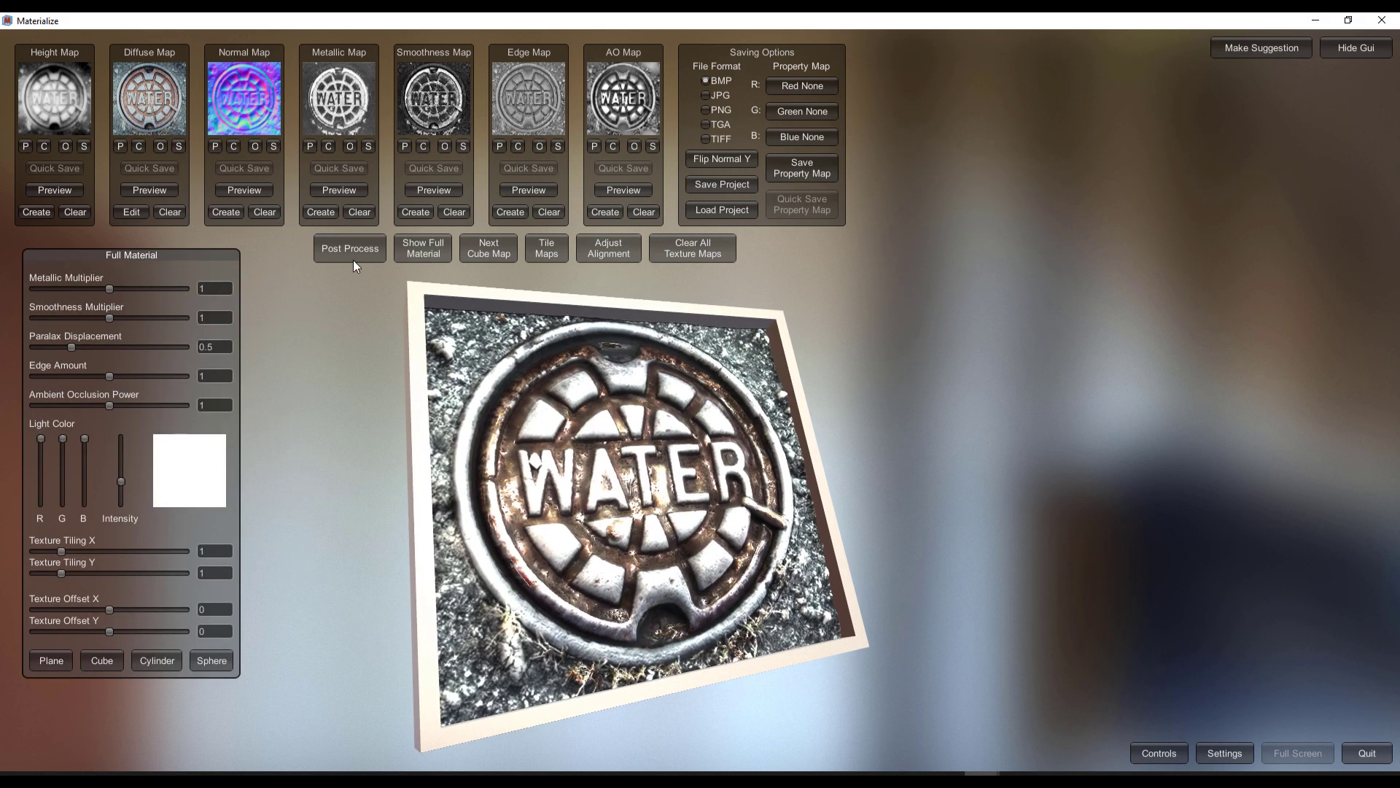
# - Look over the post process settings and close them
pyautogui.click(344, 249)
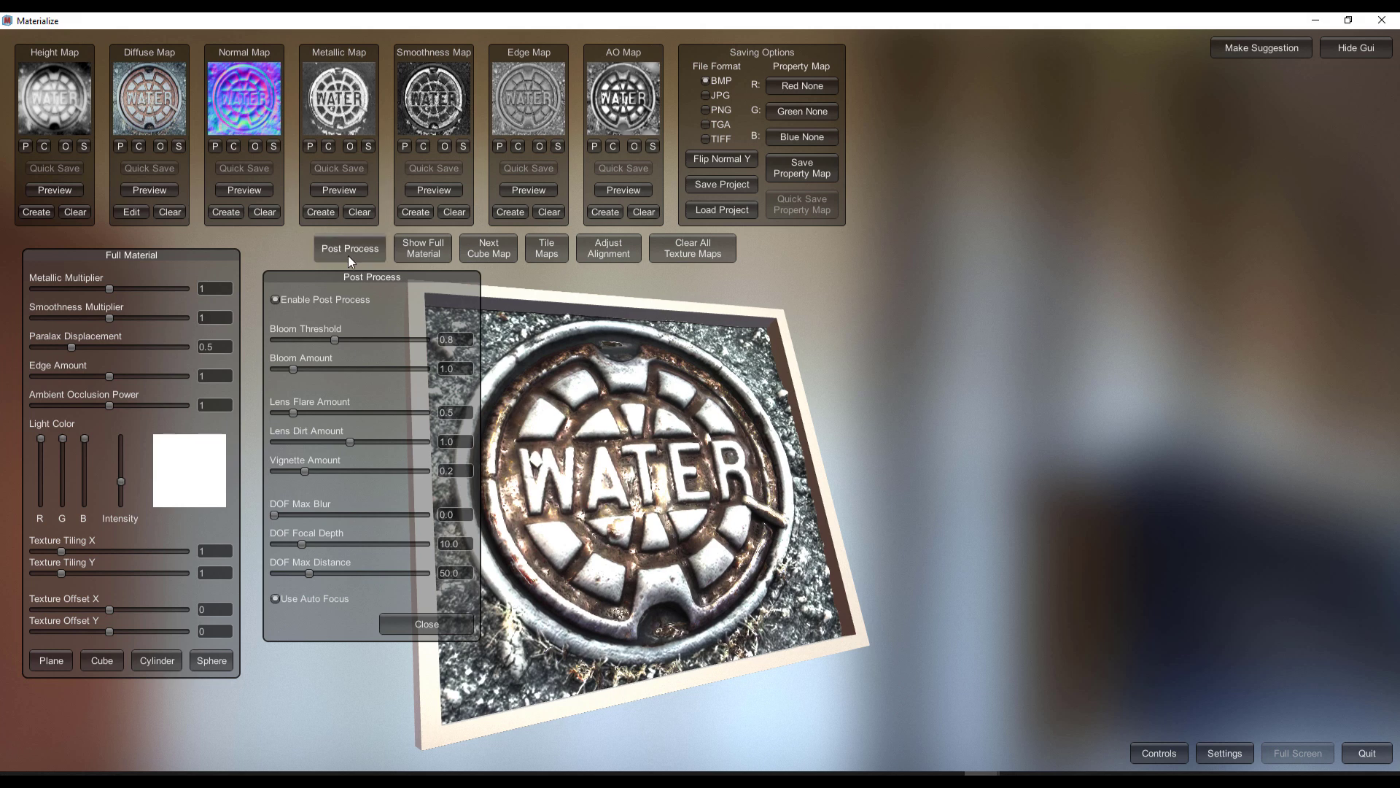
pyautogui.click(347, 248)
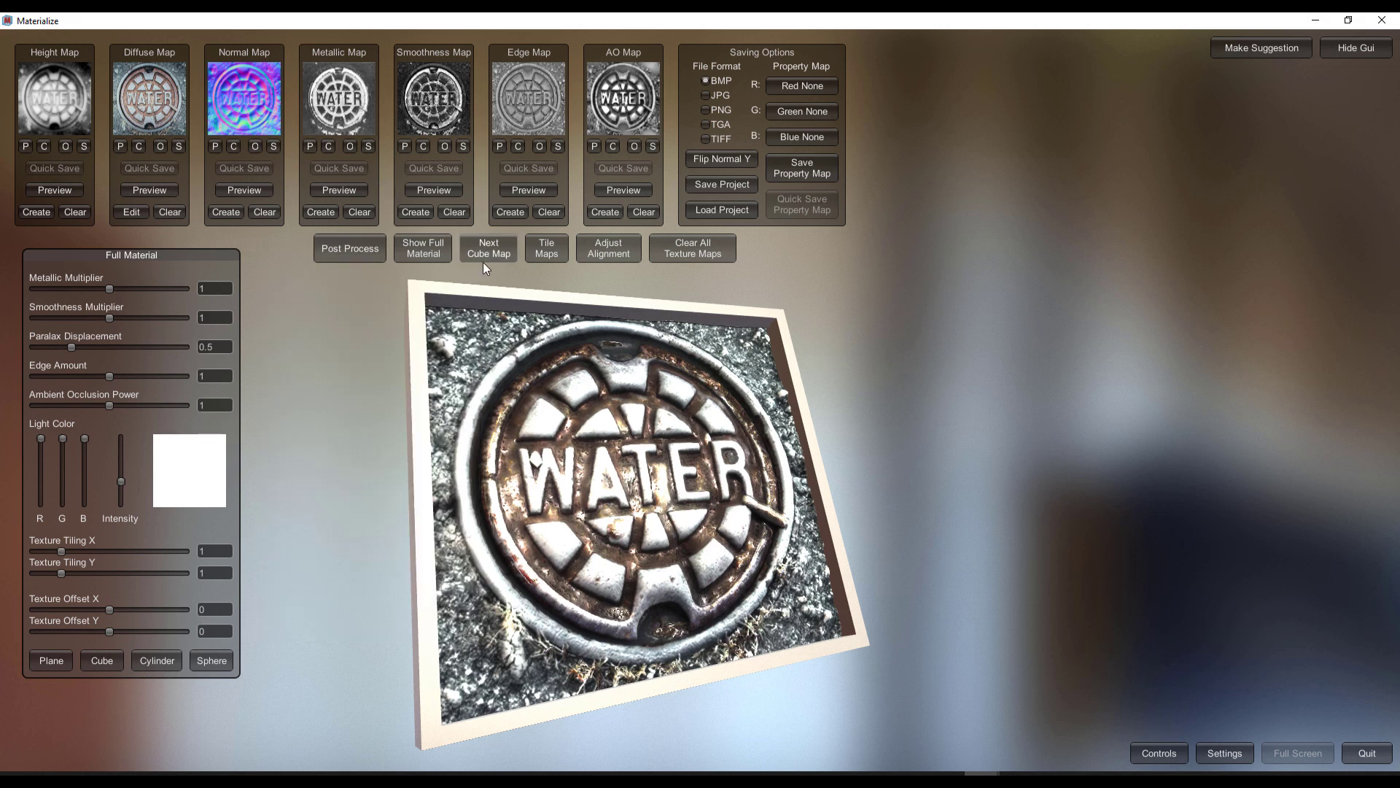
# - Preview the maps as a tiling texture with the overlap technique and shift Texture Offset X to a negative value
pyautogui.click(550, 248)
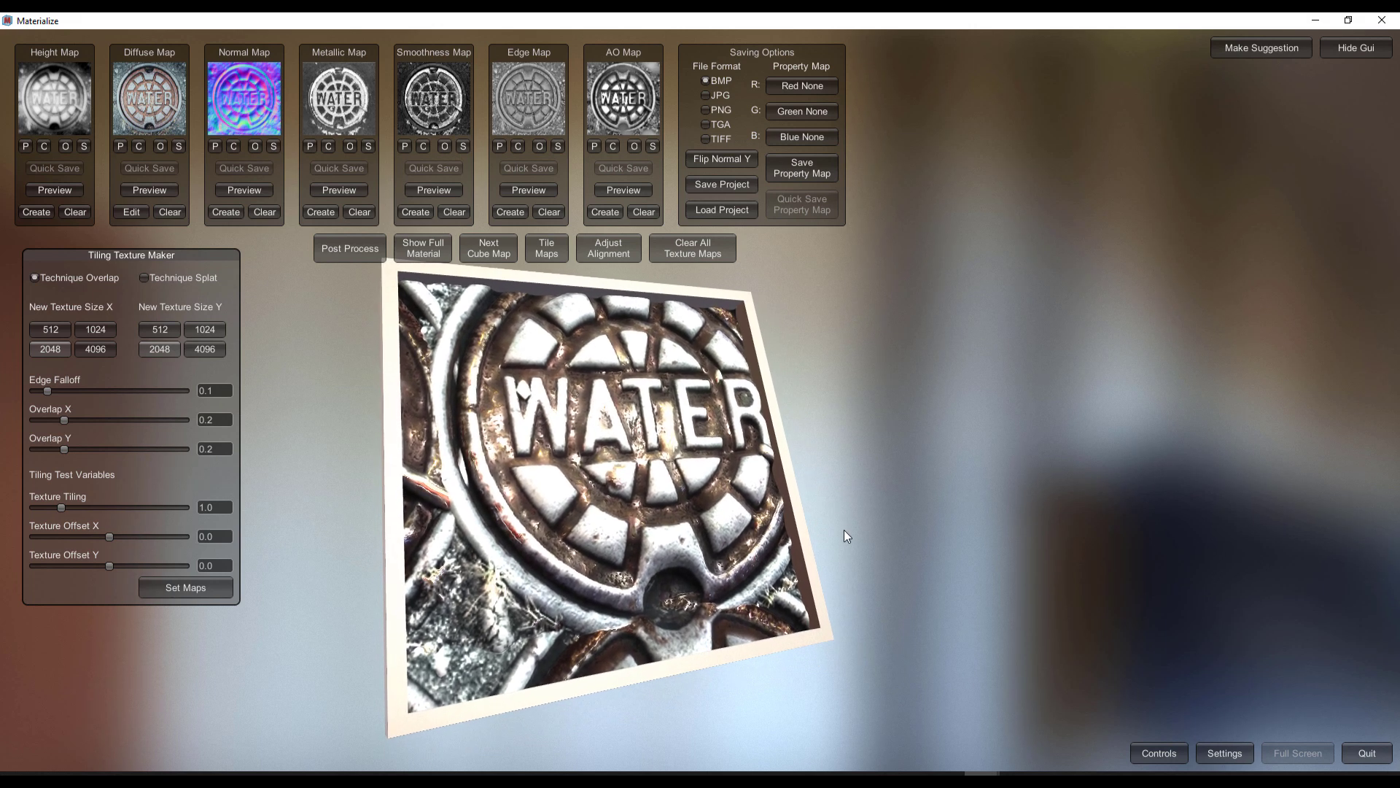
pyautogui.moveTo(844, 529); pyautogui.dragTo(764, 531, button='right')
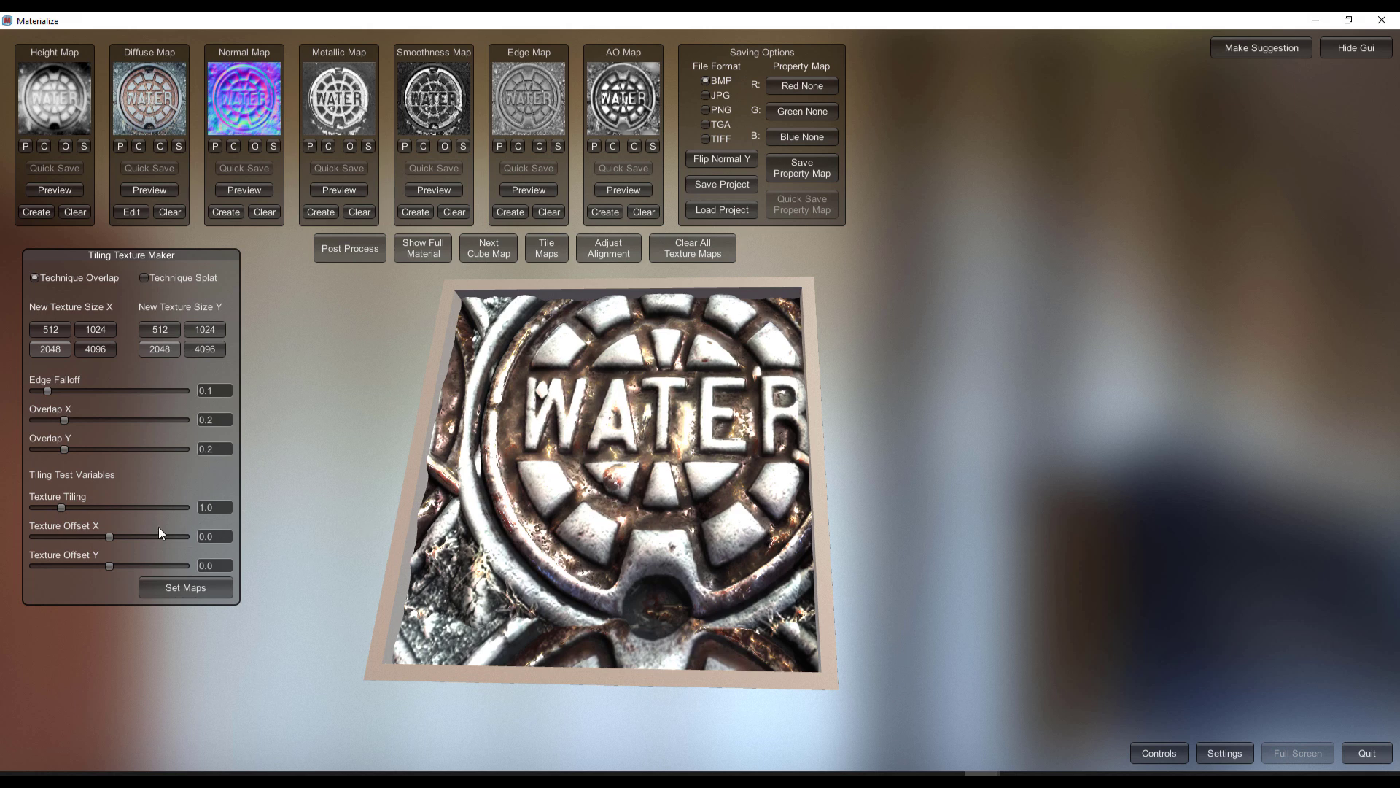
pyautogui.moveTo(109, 537); pyautogui.dragTo(82, 545)
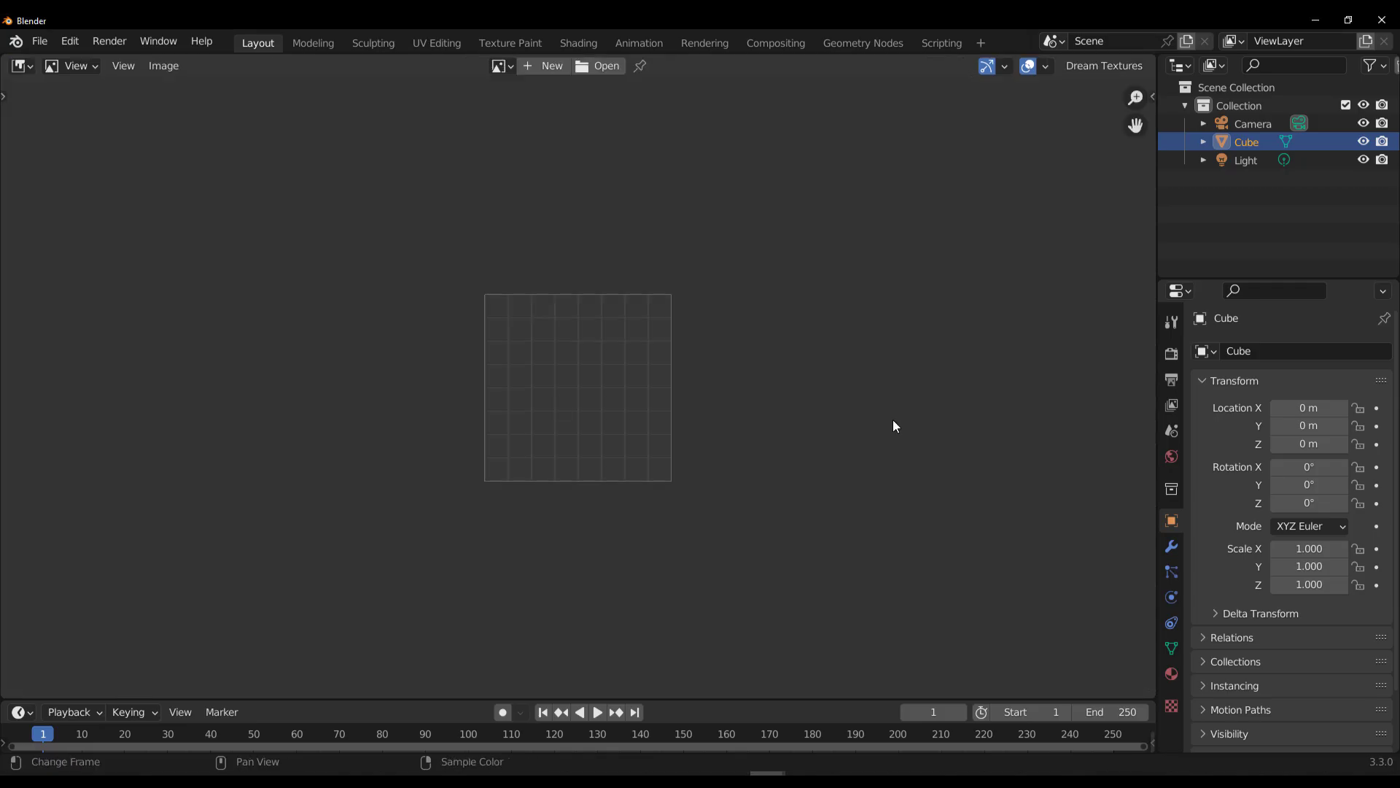
# - Switch to Blender and generate a seamless 512 by 512 image with Dream Textures from the subject "Wood Texture"
pyautogui.click(1104, 66)
pyautogui.write('Wood Textu')
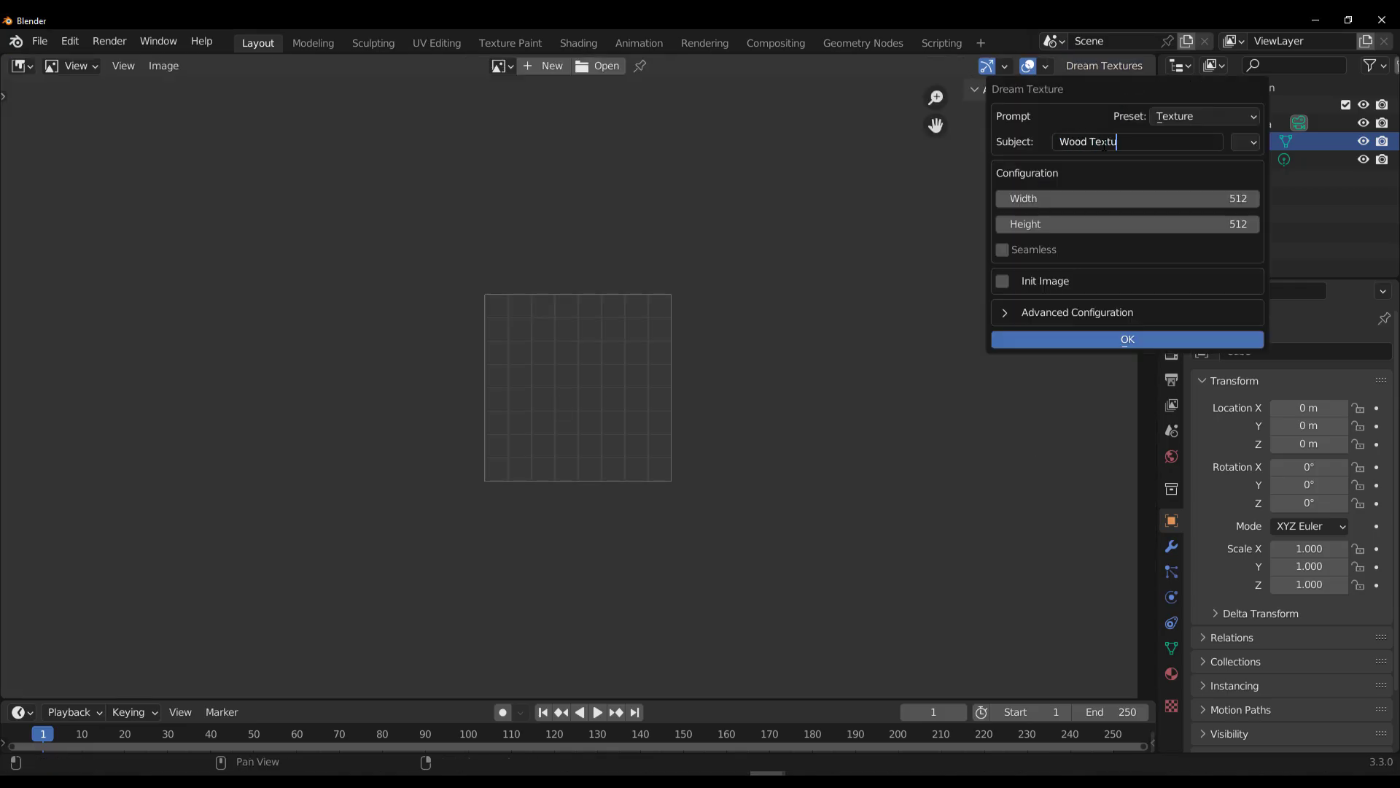
pyautogui.write('re')
pyautogui.click(1003, 250)
pyautogui.click(1127, 340)
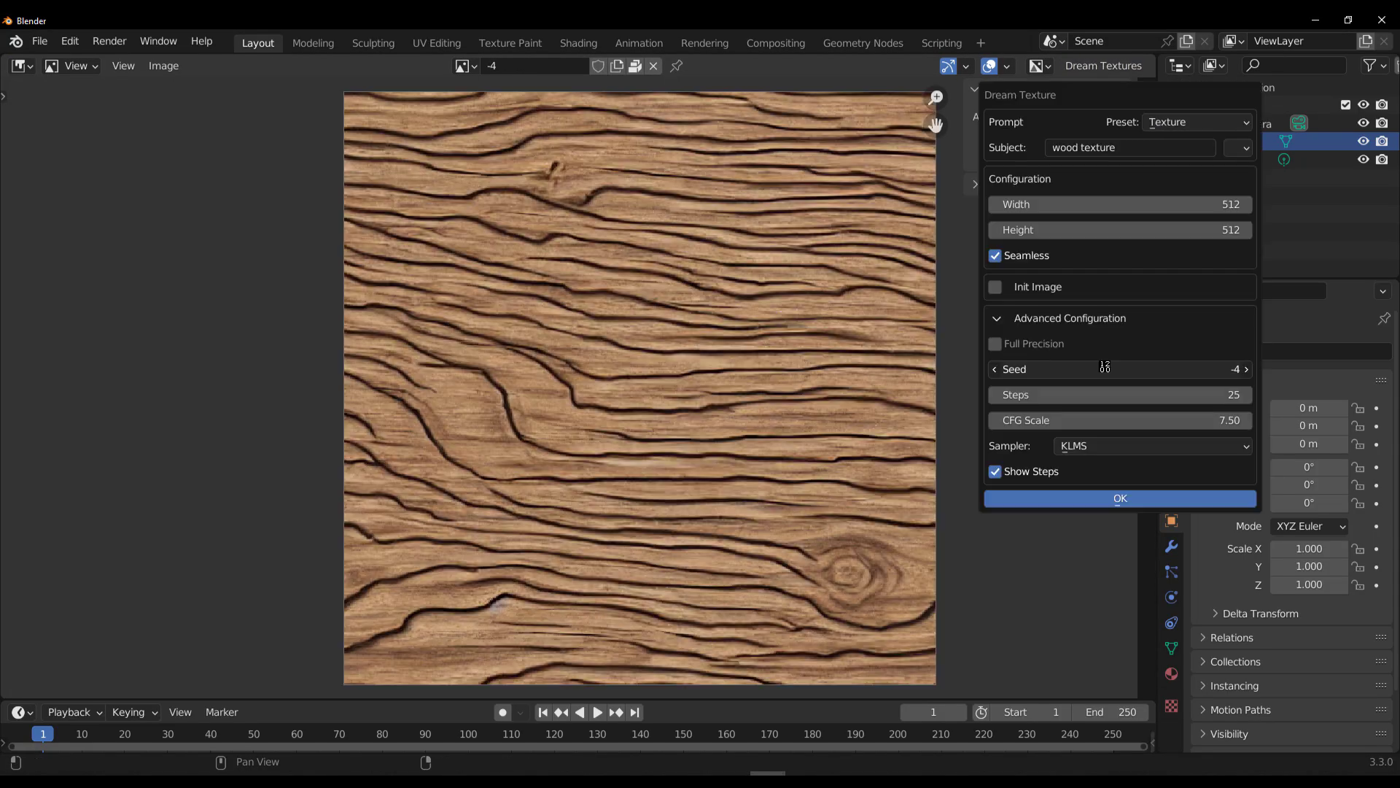
# - Generate further seamless variations from the "wood texture" prompt using 25 steps and the KLMS sampler
pyautogui.press('Return')
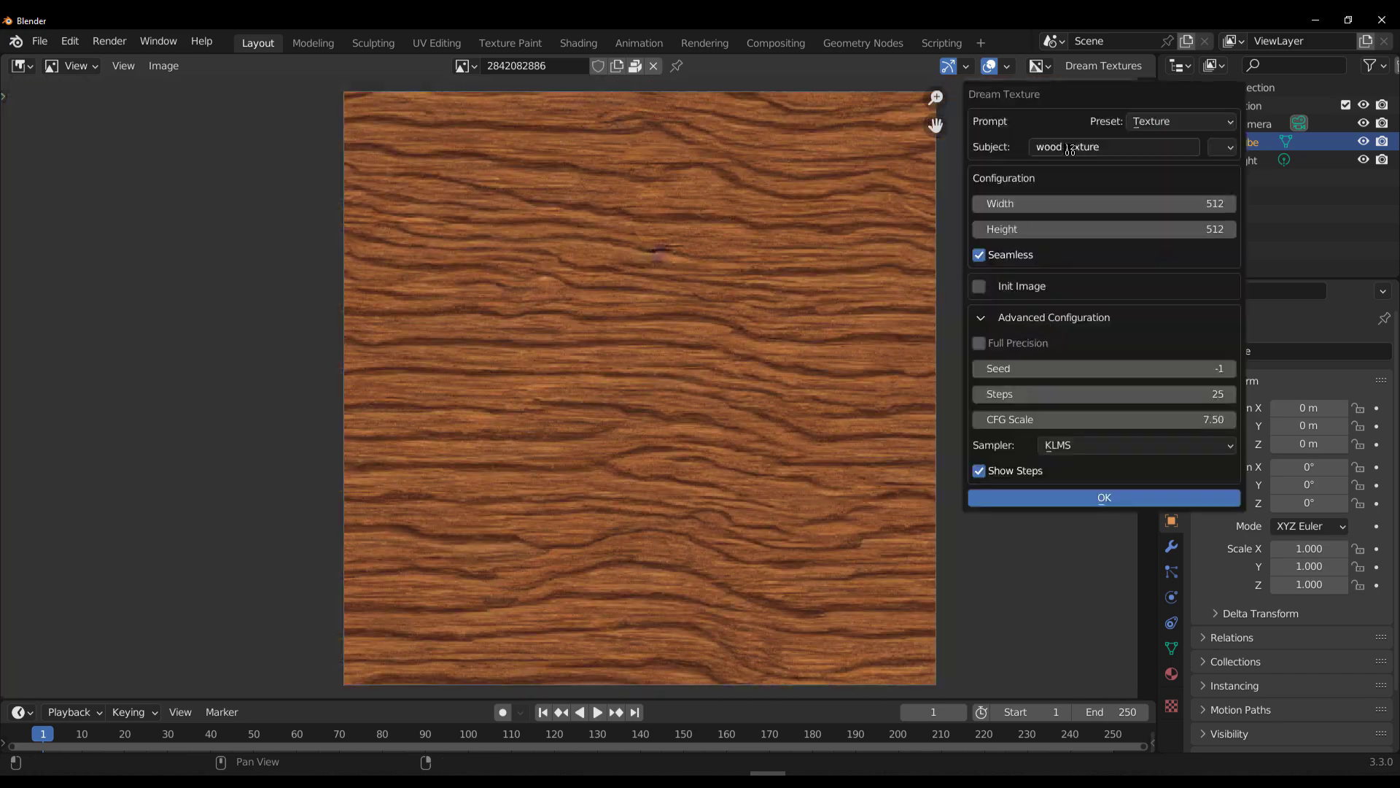
pyautogui.press('Return')
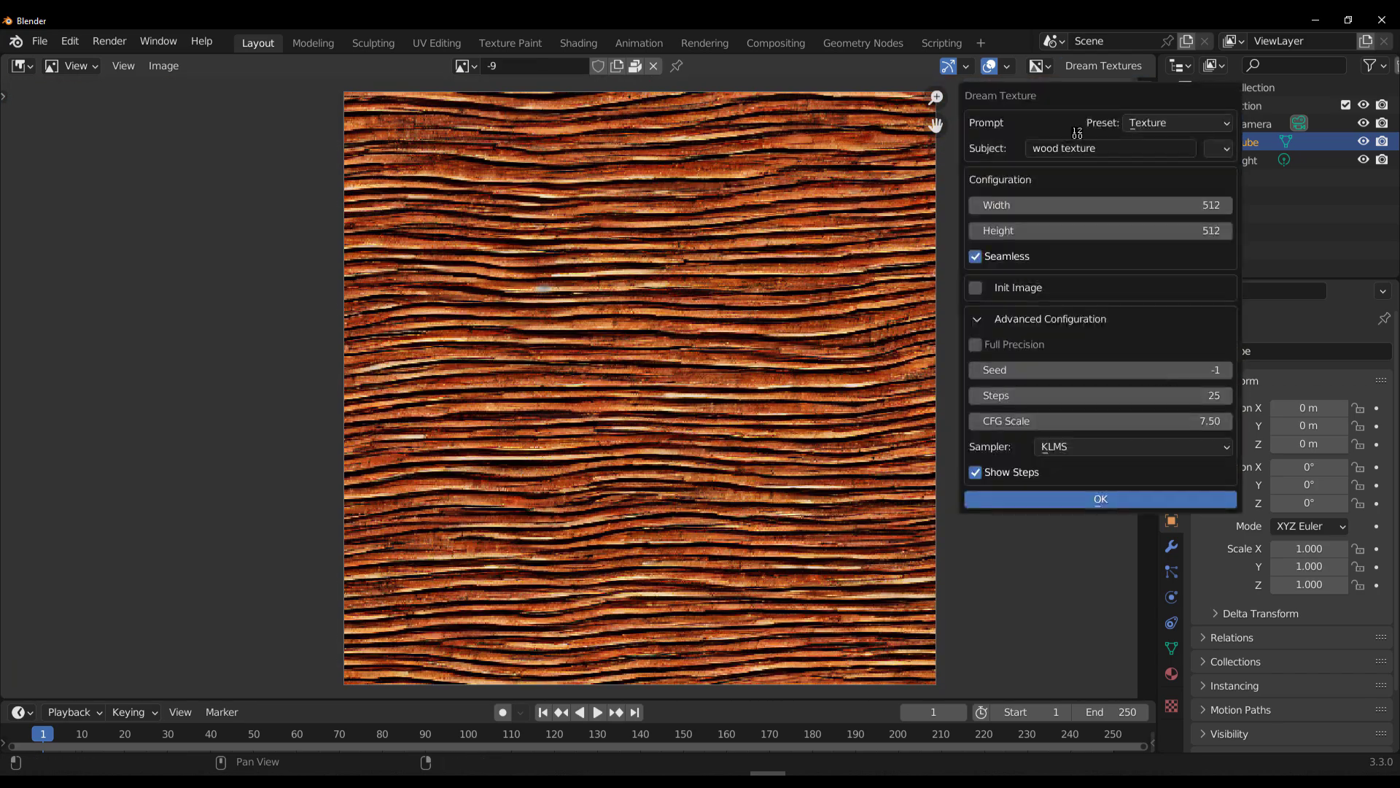
pyautogui.press('Return')
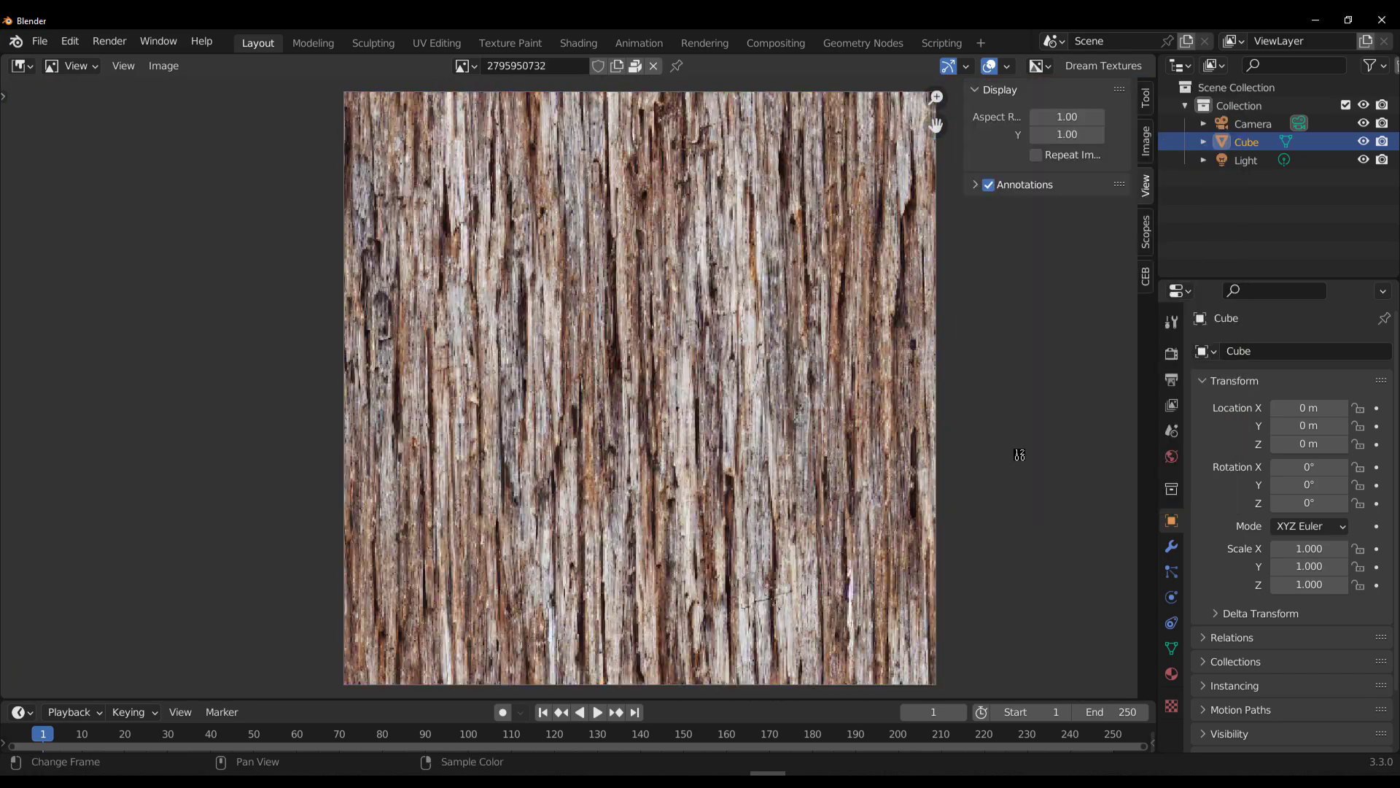
pyautogui.scroll(-1, 938, 337)
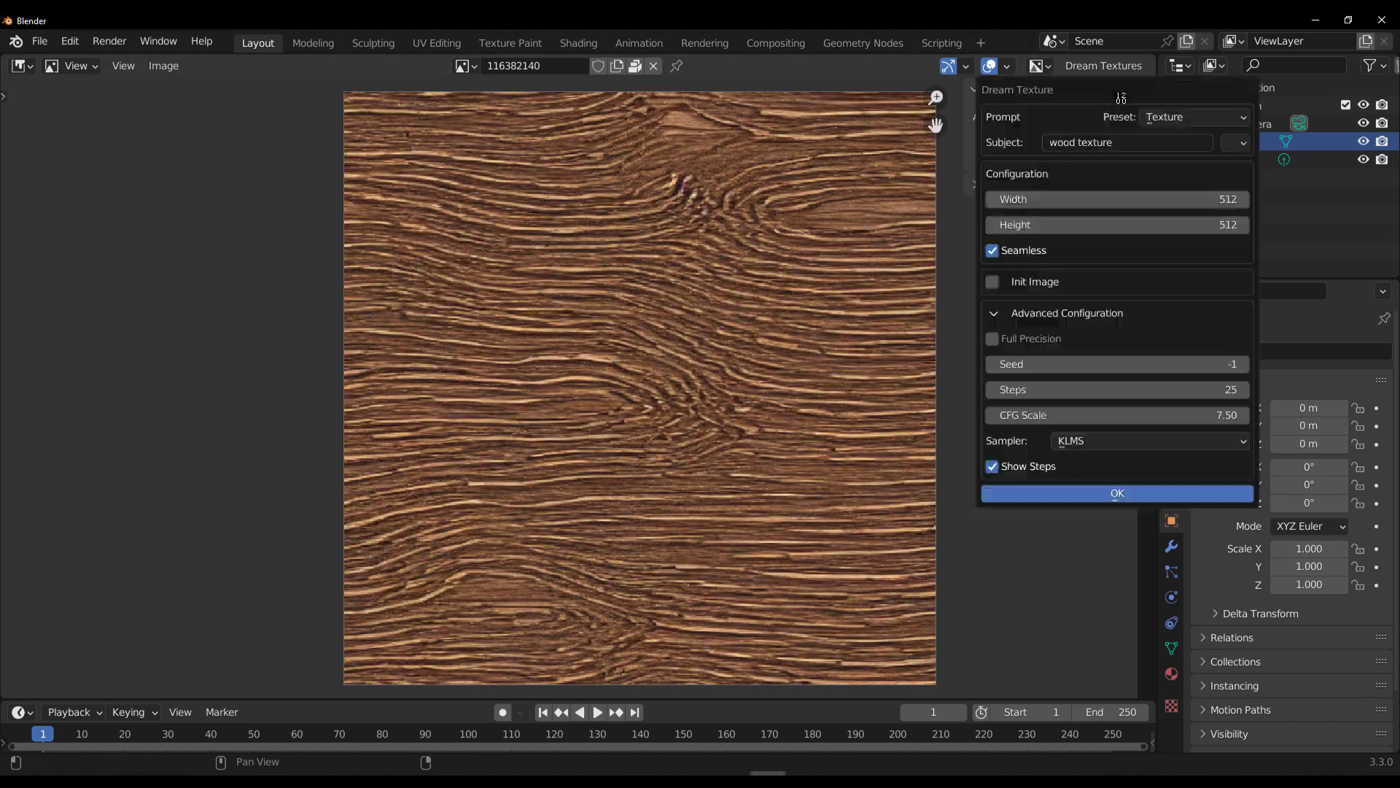
pyautogui.press('Return')
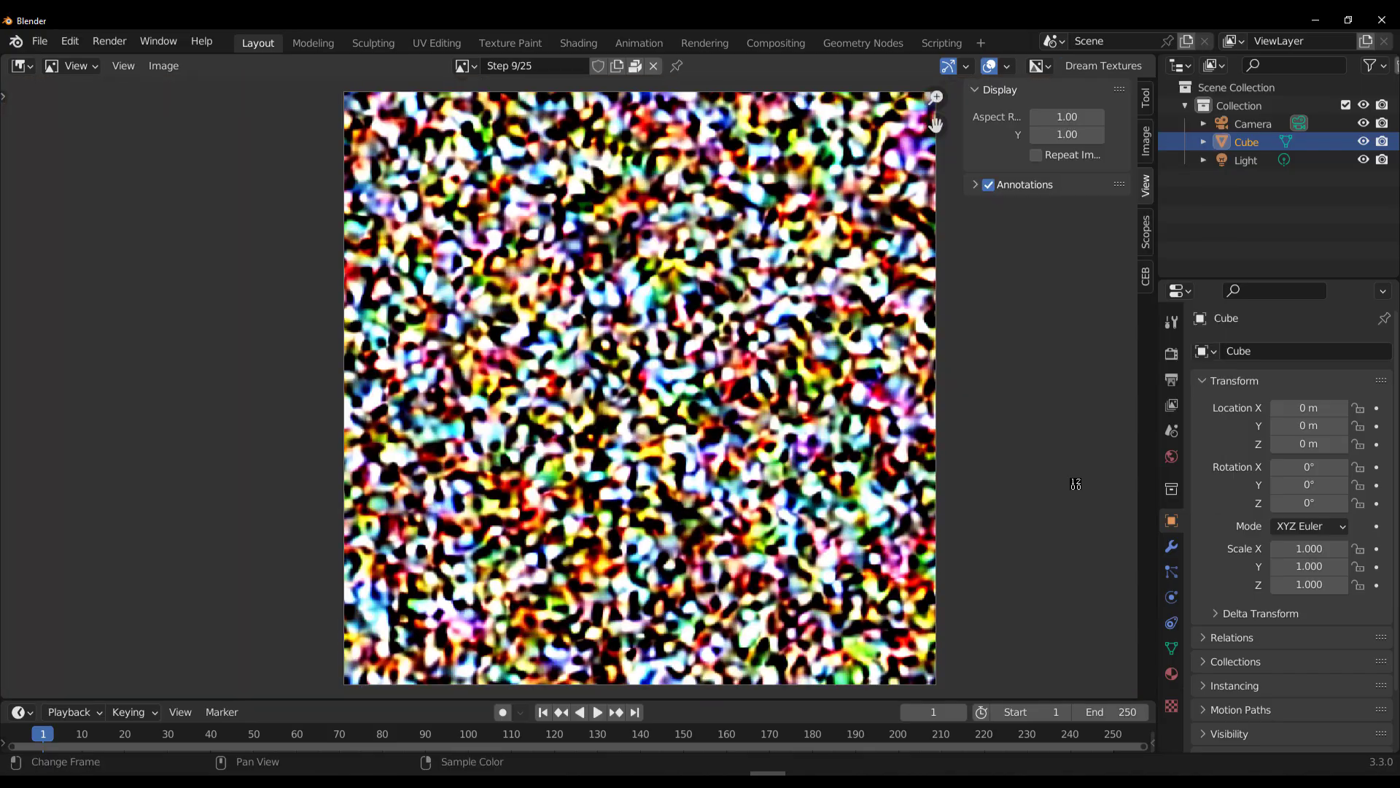
# - Check the generated wood image with repeating enabled and save it as a new image file
pyautogui.scroll(-1, 1073, 485)
pyautogui.click(1036, 155)
pyautogui.click(164, 66)
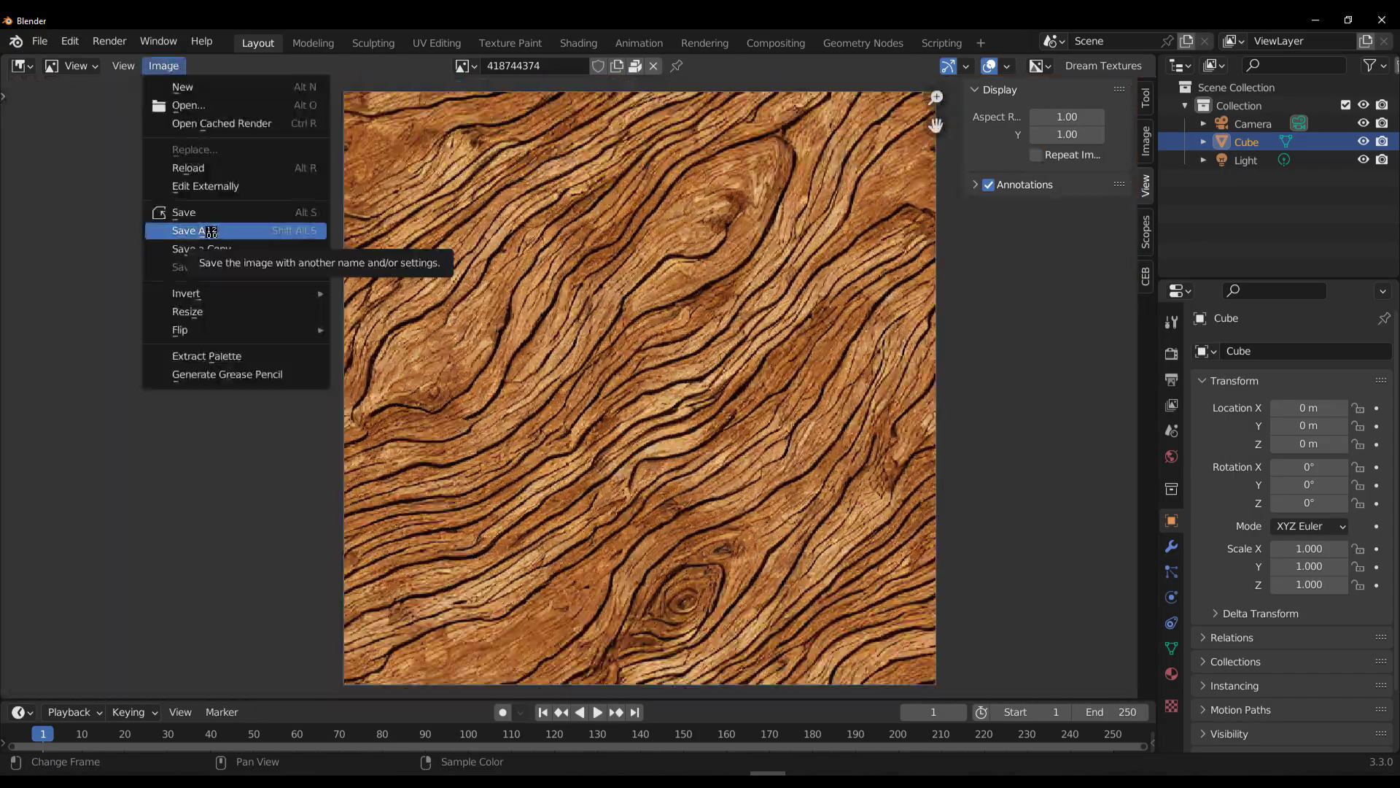
pyautogui.click(186, 228)
pyautogui.click(988, 639)
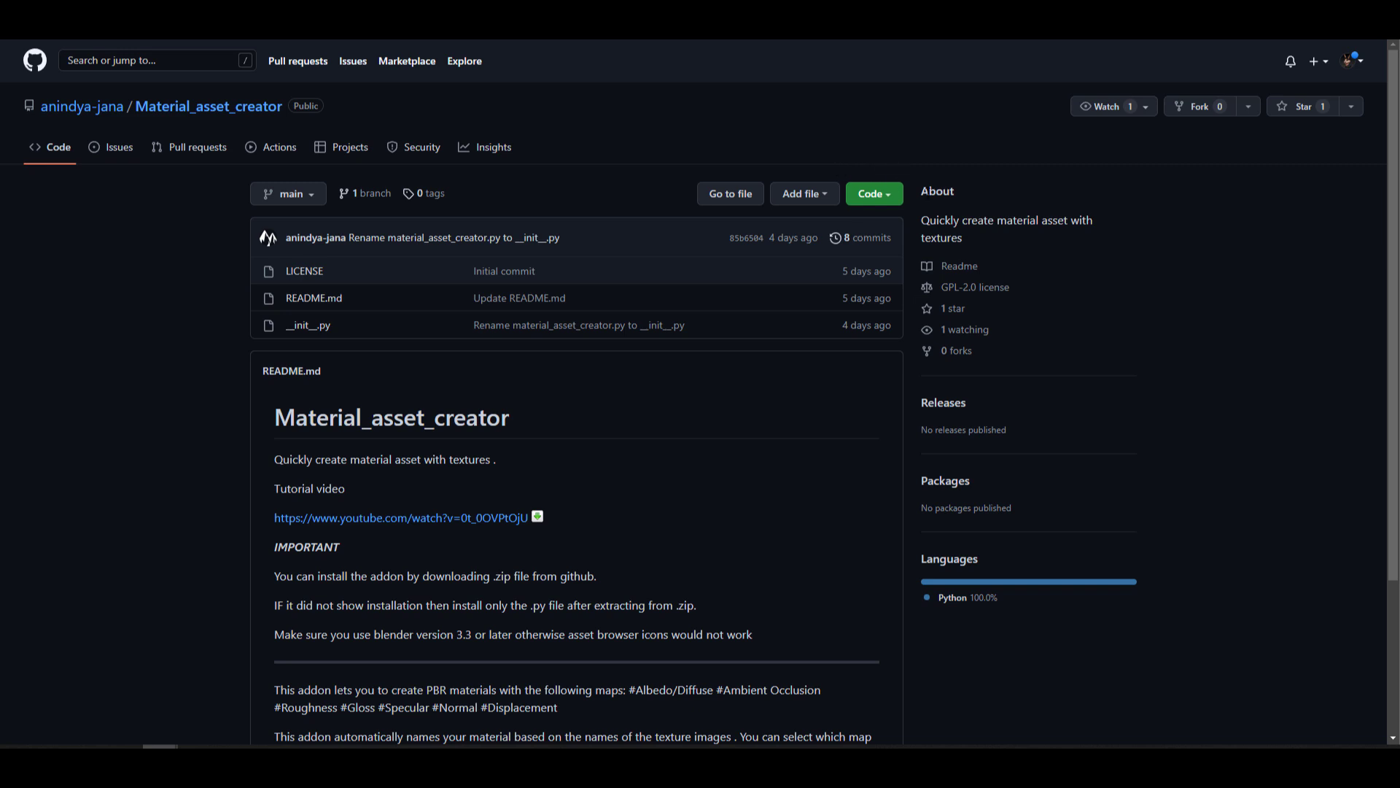
# - Switch to the browser and show the ZIP download option of the Material_asset_creator GitHub repository
pyautogui.click(894, 194)
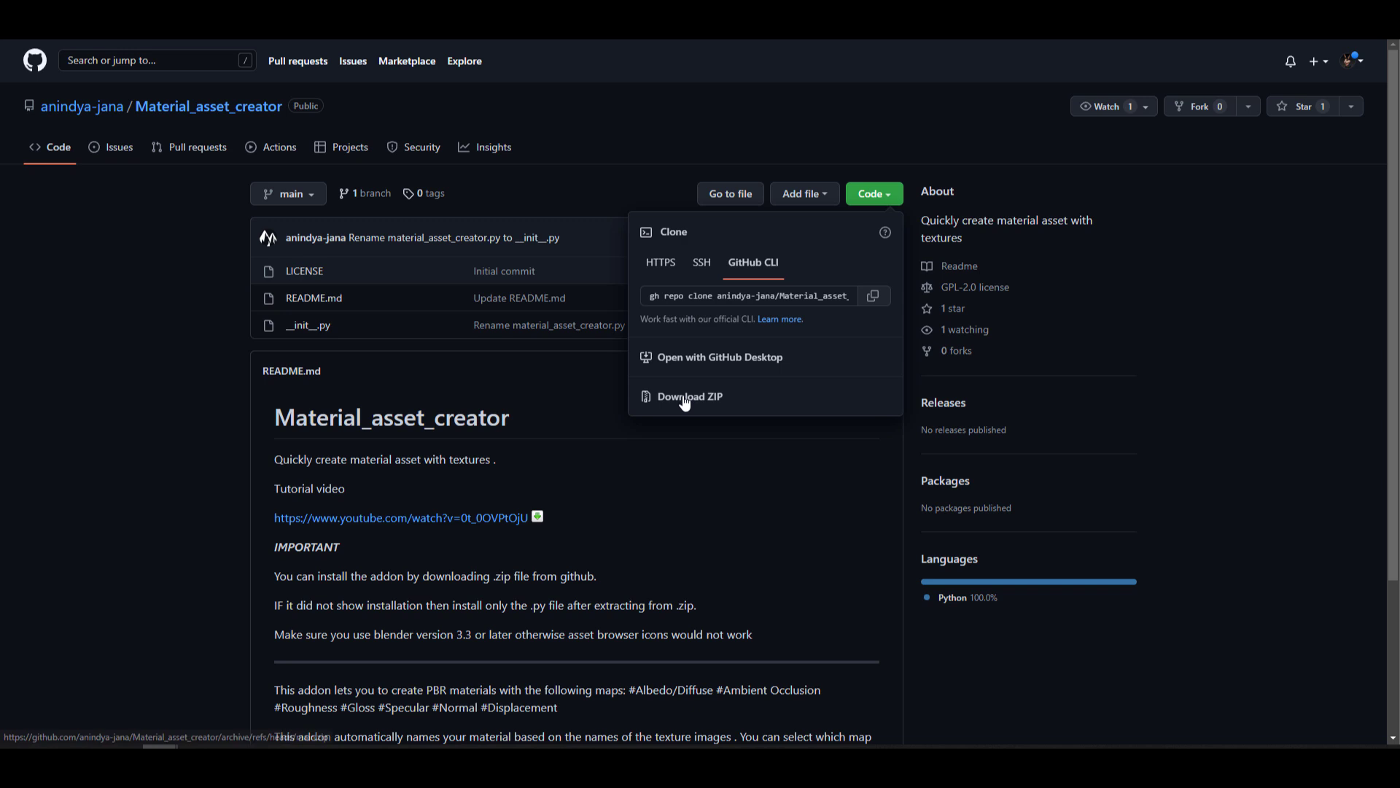
pyautogui.click(1166, 343)
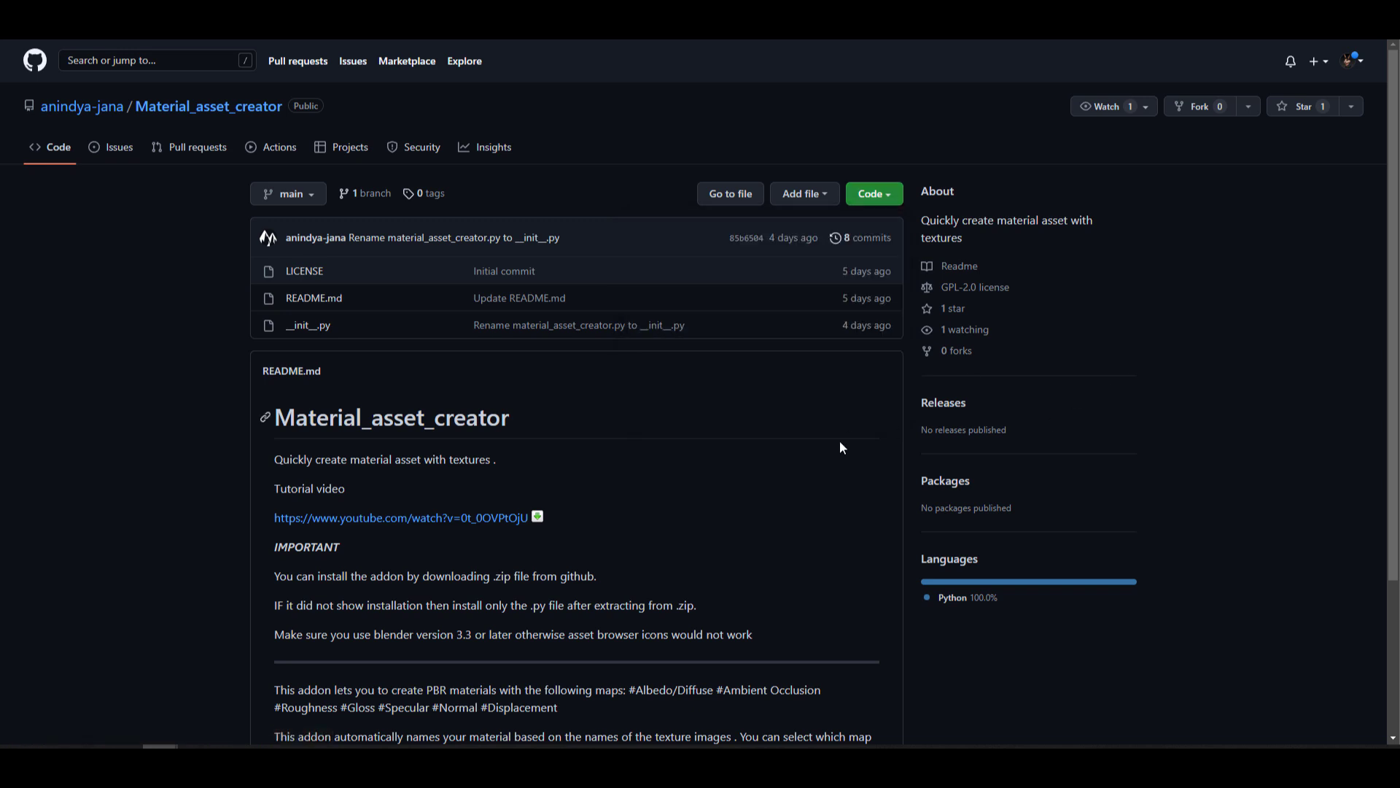
pyautogui.click(891, 197)
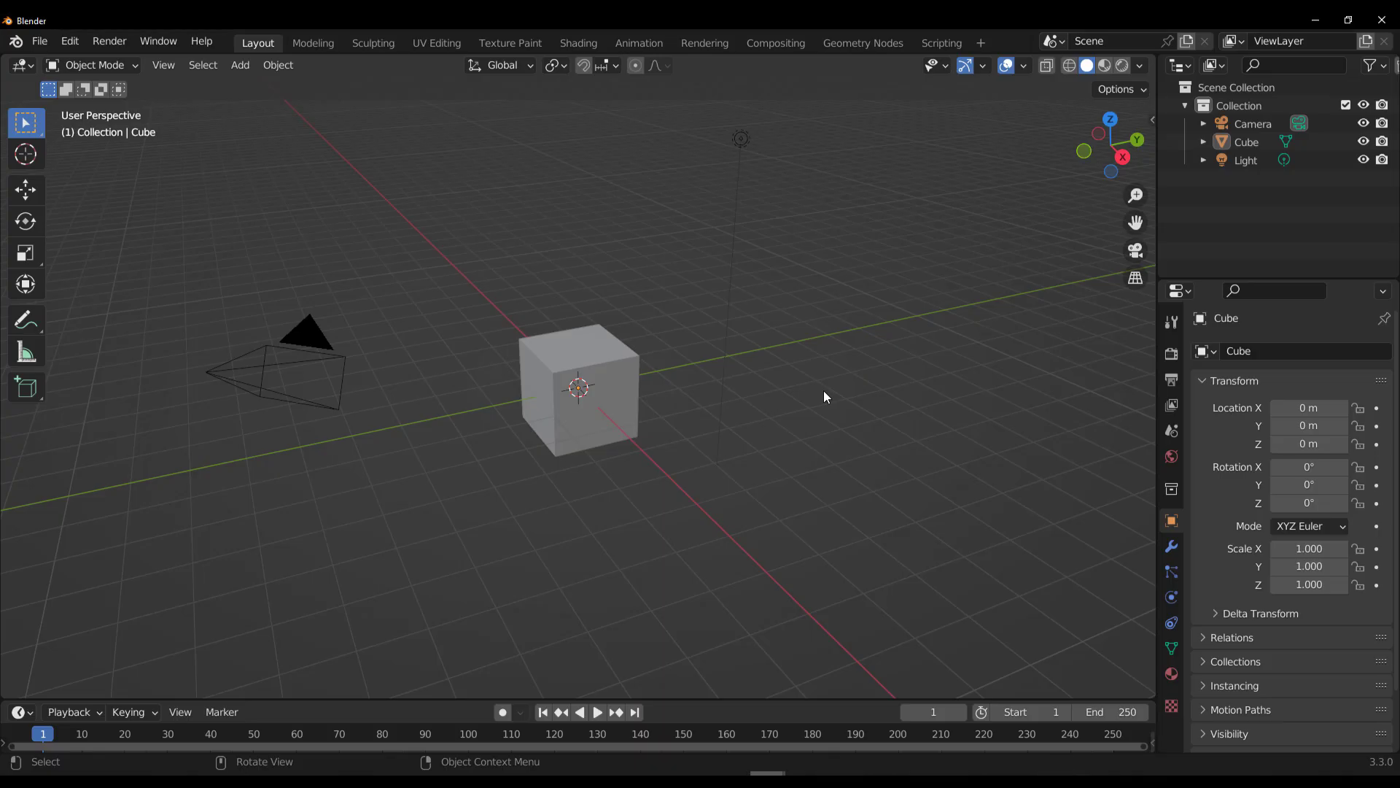
# - Switch to Blender and open the preferences for installing the add-on
pyautogui.click(72, 43)
pyautogui.click(127, 301)
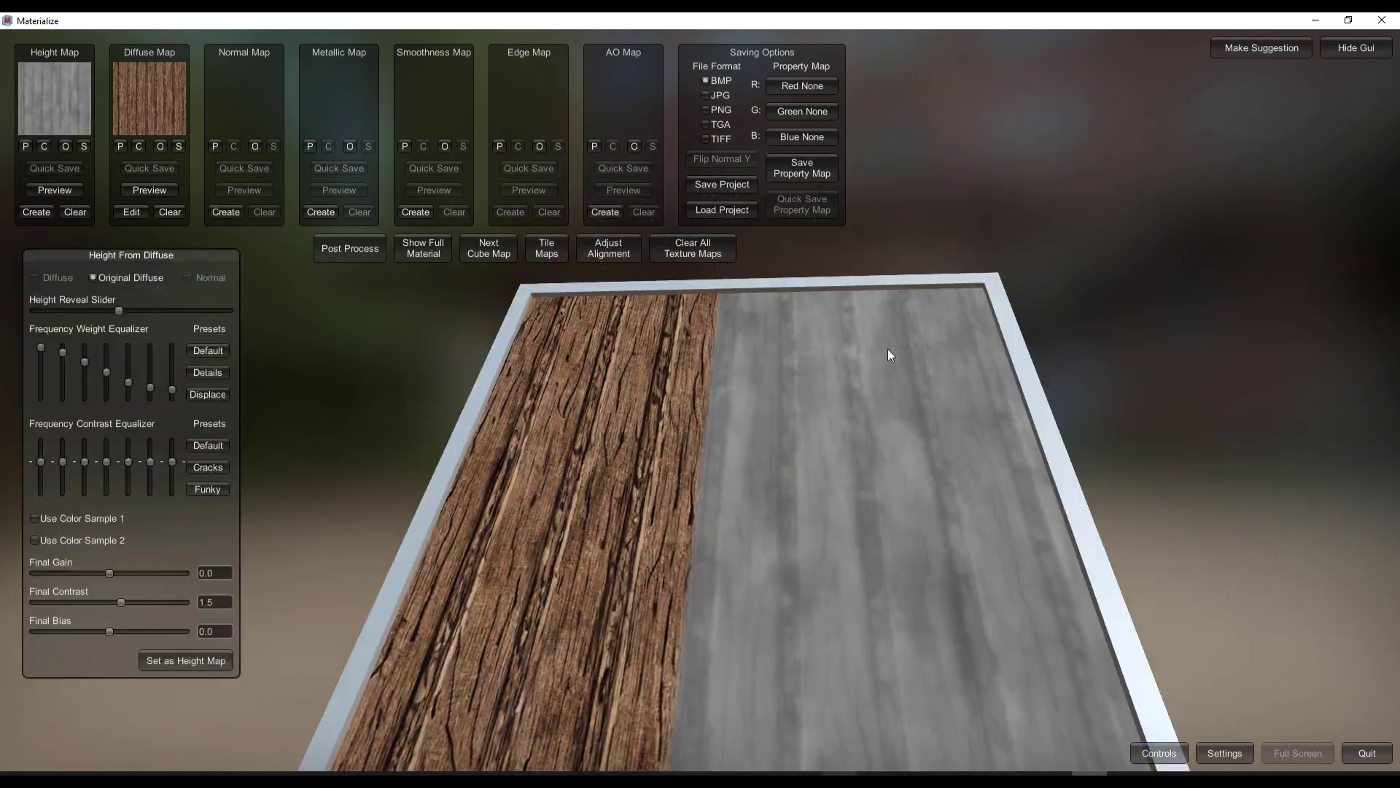
# - Switch to Materialize, create height, metallic and ambient occlusion maps from the wood texture, and open the texture alignment adjuster
pyautogui.moveTo(891, 354); pyautogui.dragTo(727, 569, button='right')
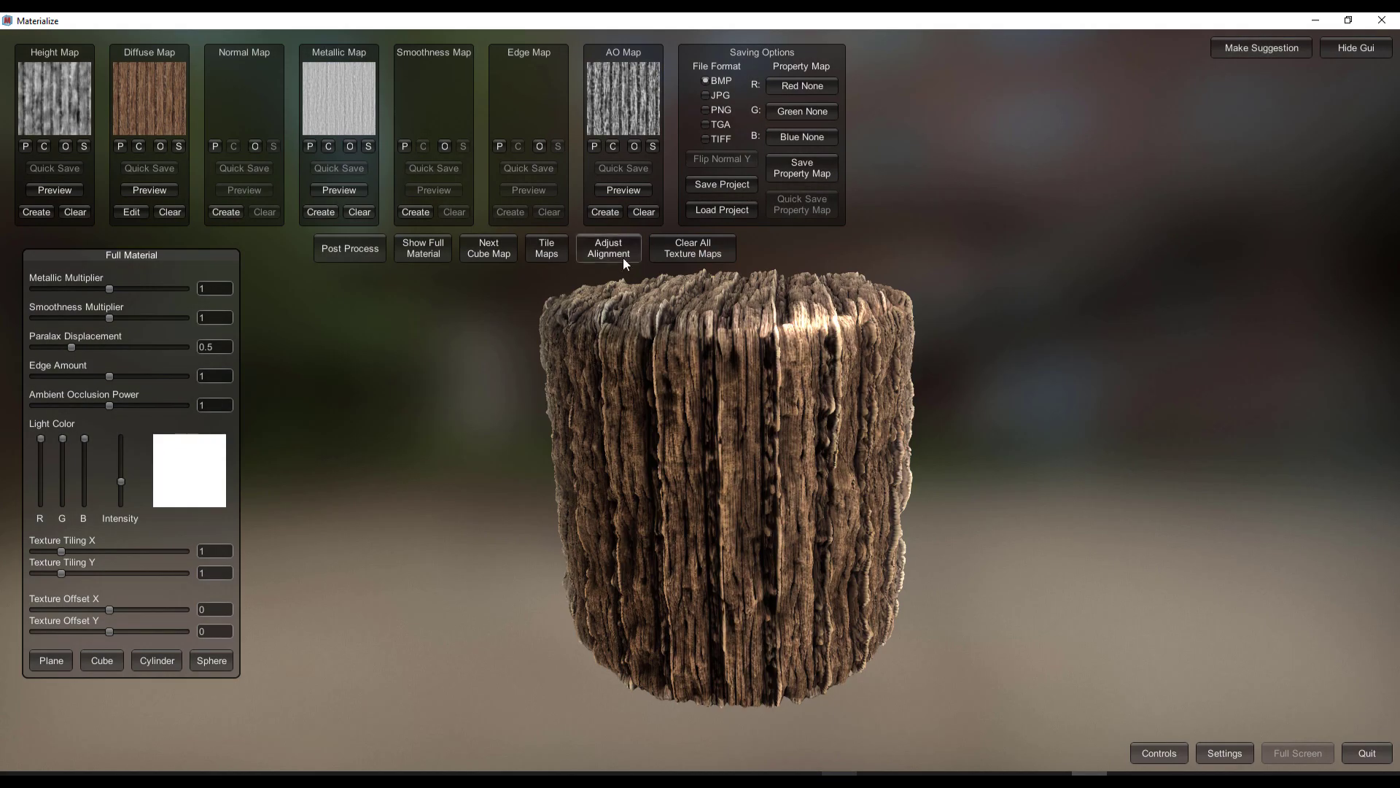
pyautogui.click(613, 251)
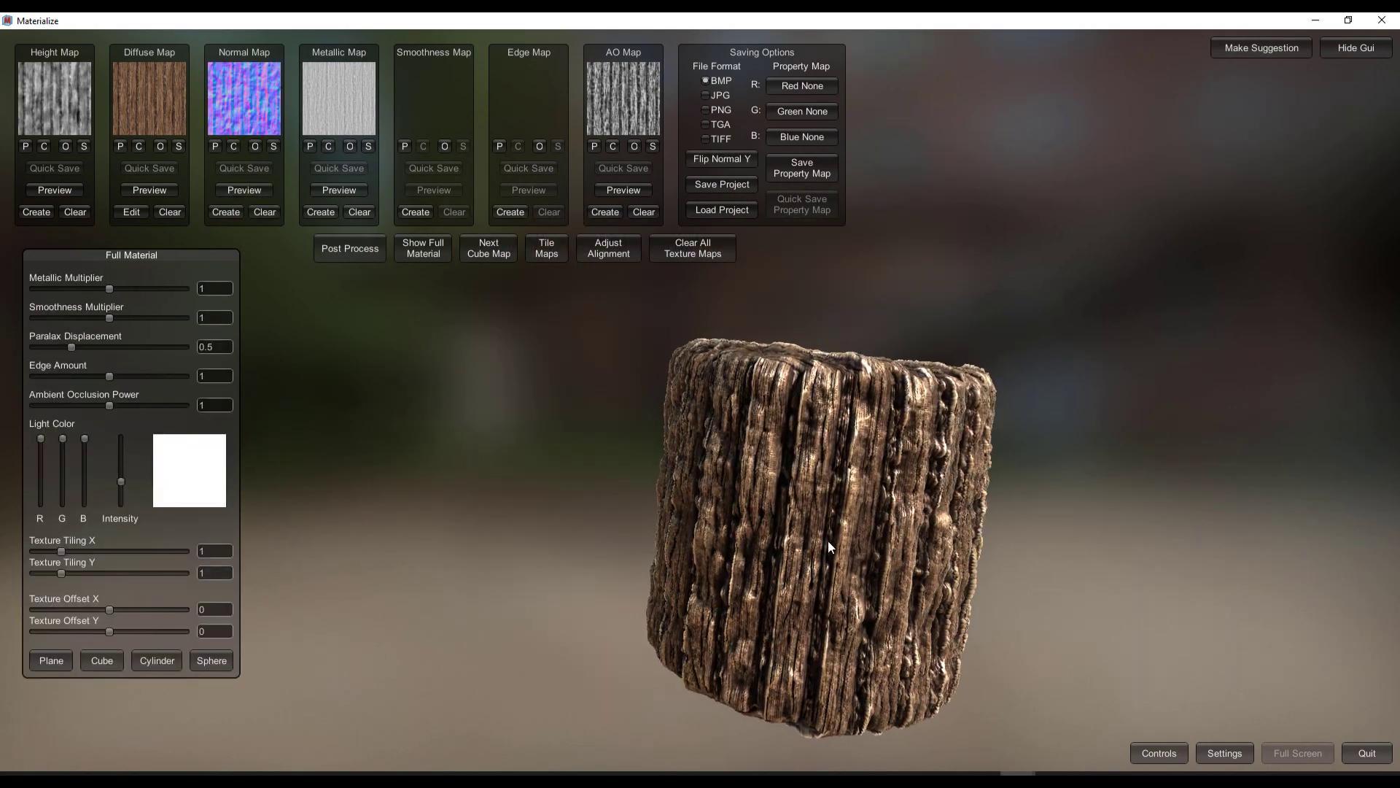
# - Examine the full wood material on the preview object from different angles and distances
pyautogui.scroll(5, 829, 541)
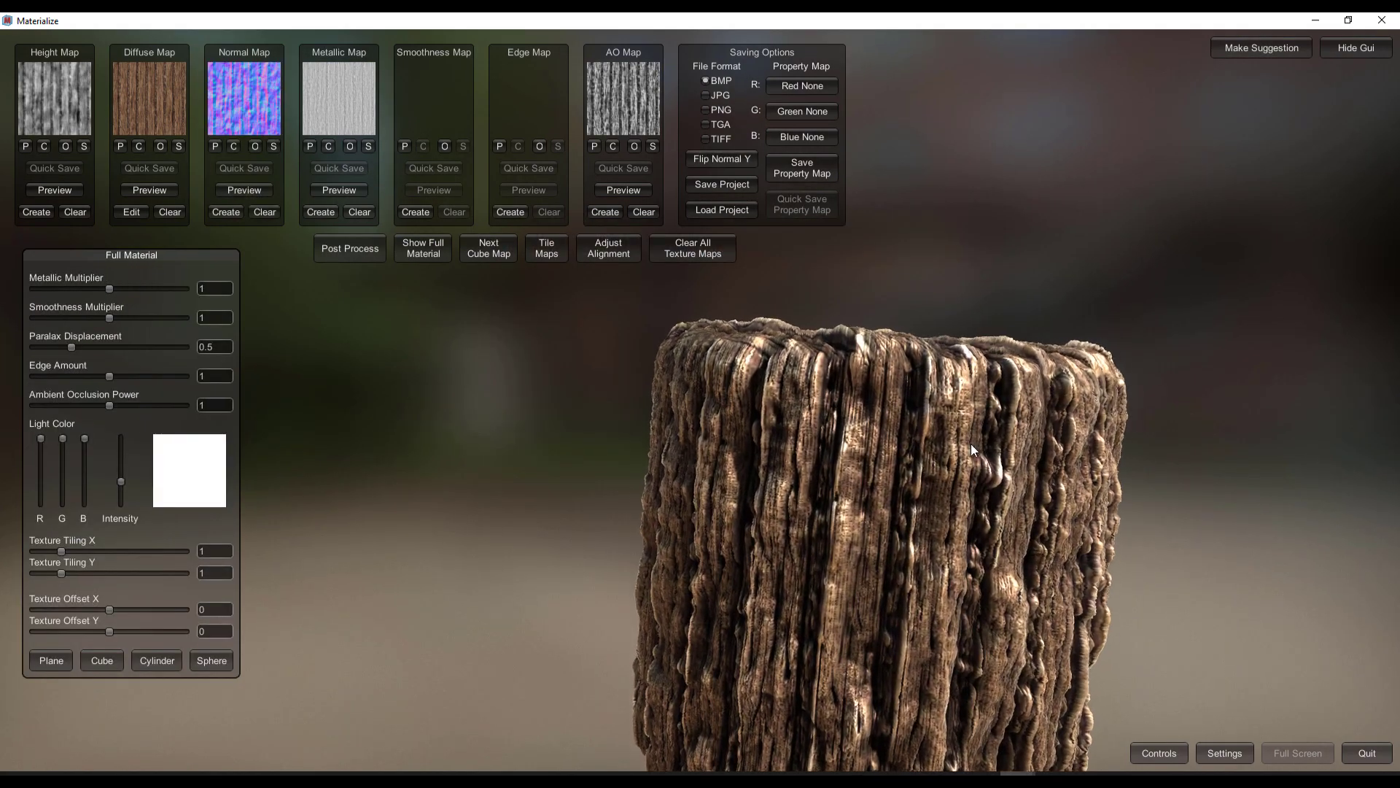
pyautogui.scroll(-5, 921, 464)
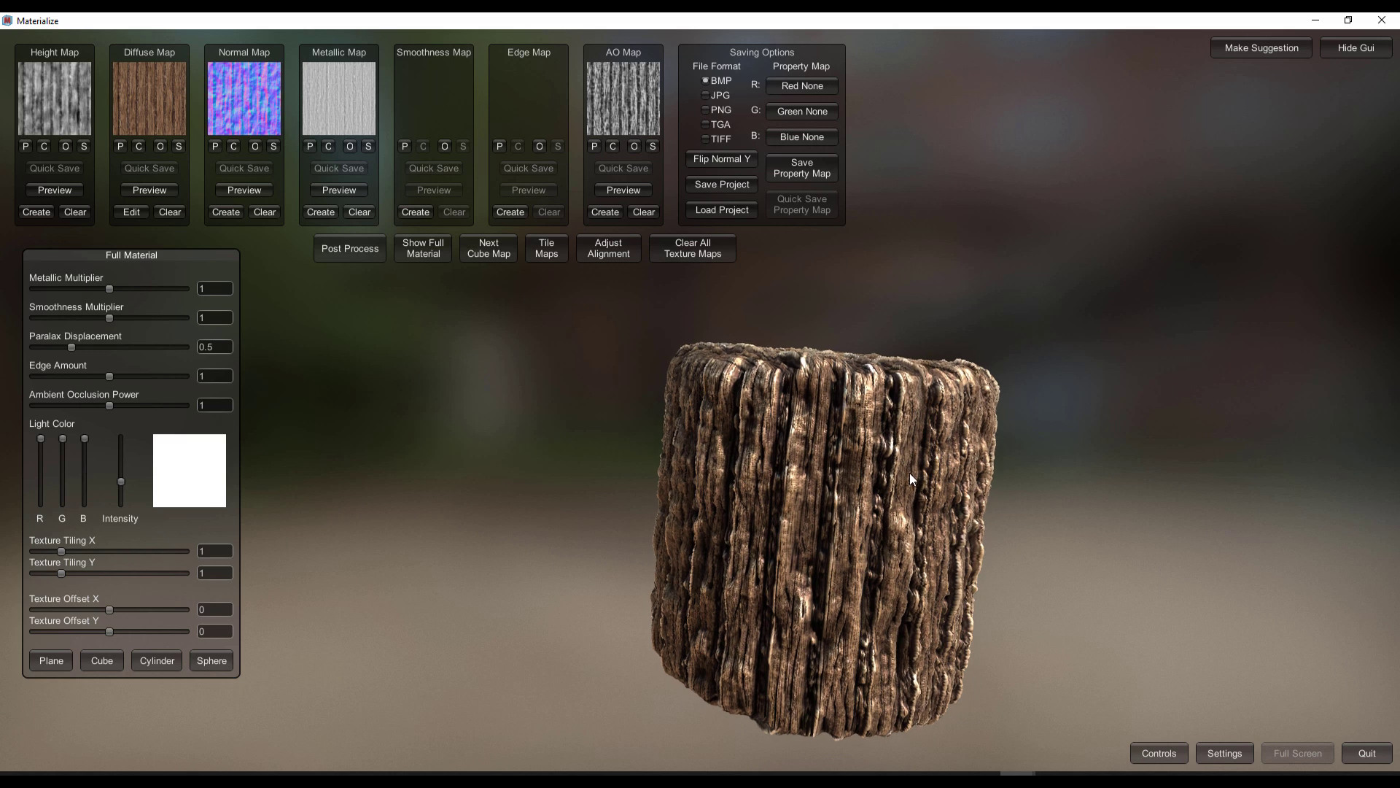
pyautogui.moveTo(773, 450); pyautogui.dragTo(649, 398, button='right')
pyautogui.moveTo(648, 394); pyautogui.dragTo(696, 439, button='middle')
pyautogui.scroll(5, 695, 439)
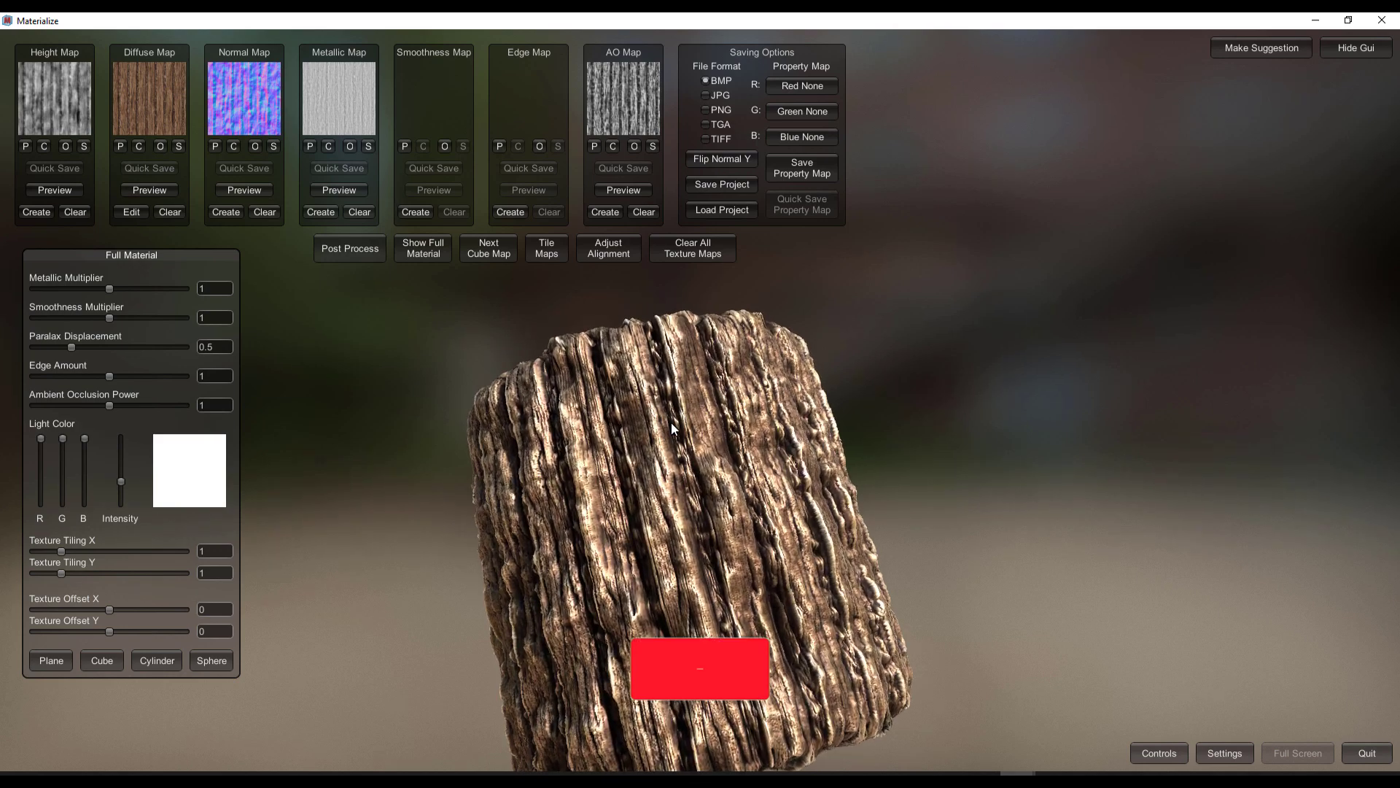
pyautogui.moveTo(696, 439); pyautogui.dragTo(811, 412, button='right')
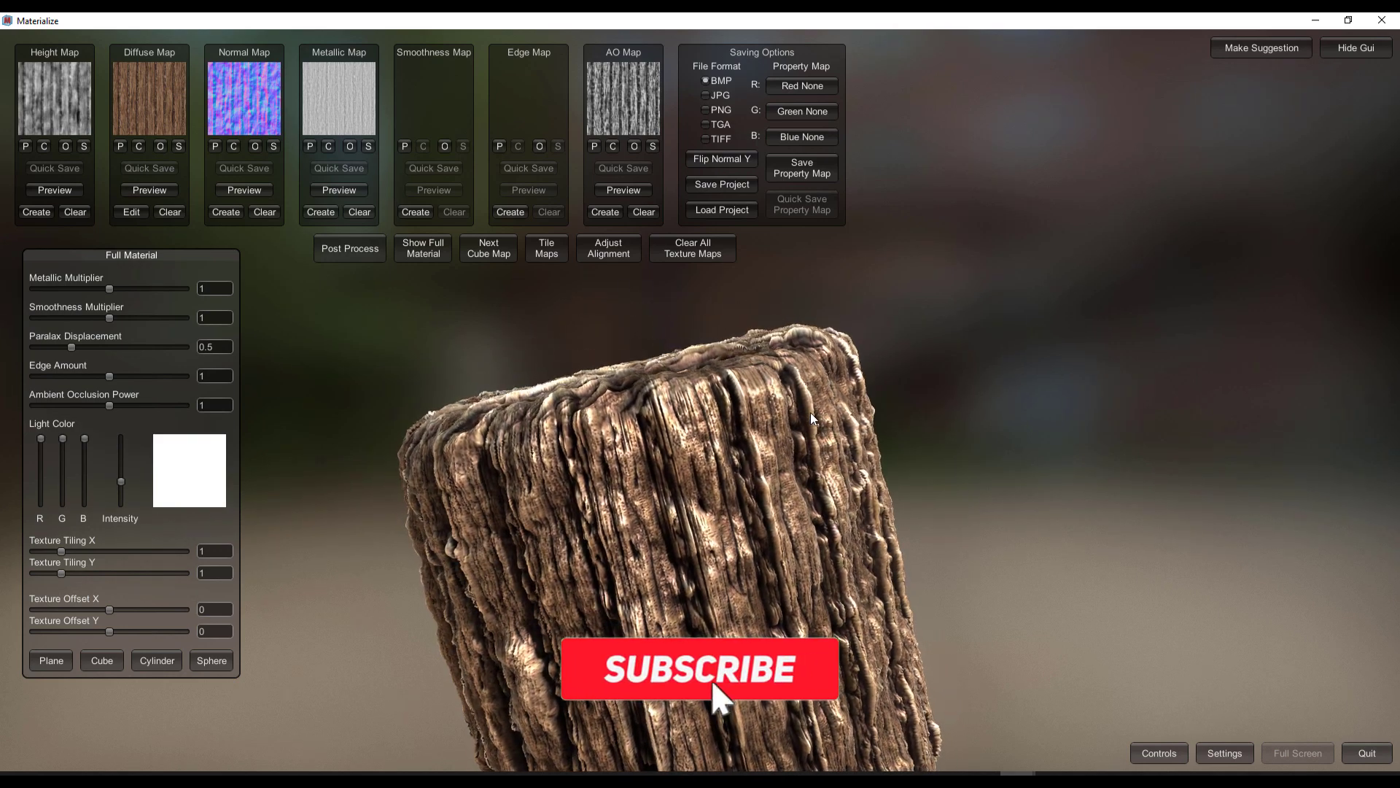
# - Create a smoothness map from the wood diffuse with default settings
pyautogui.click(422, 211)
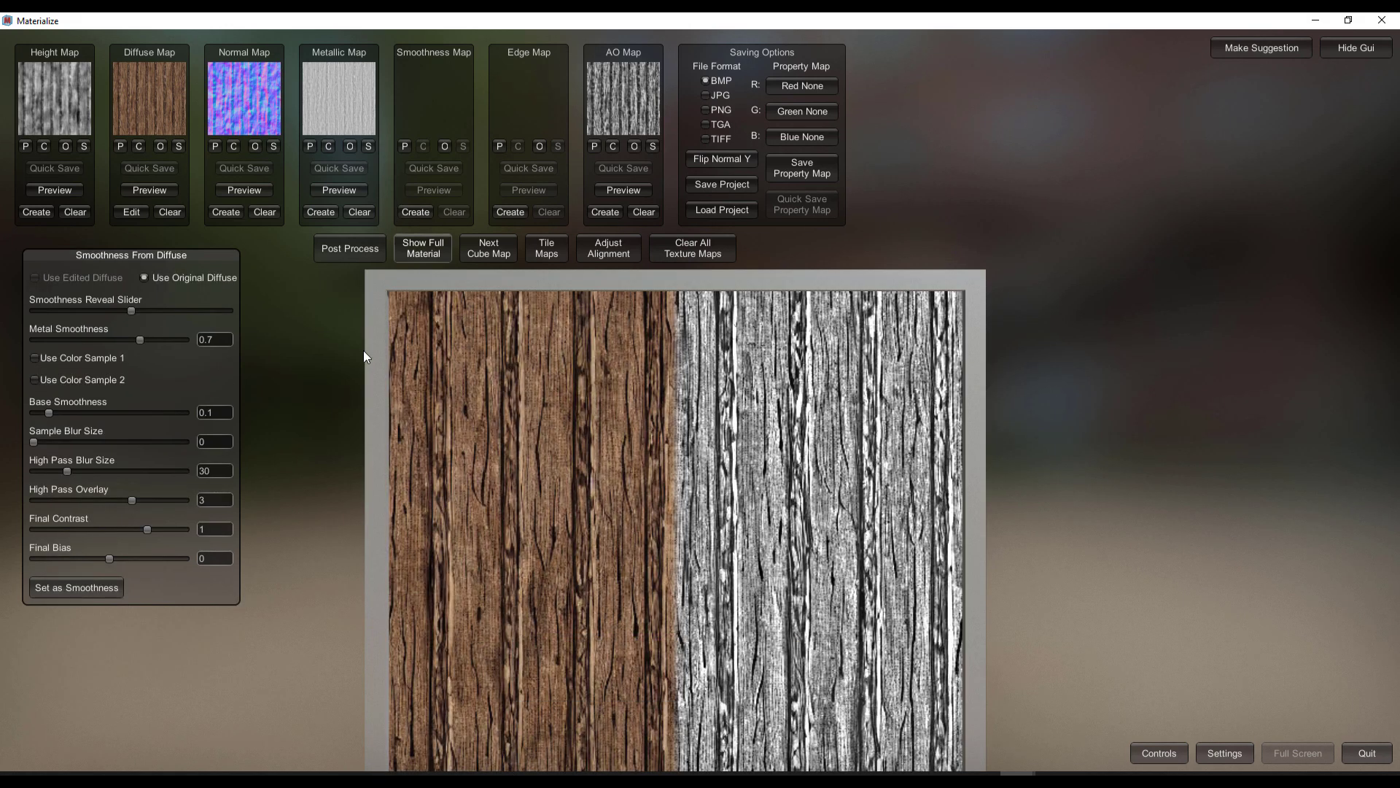
pyautogui.click(79, 585)
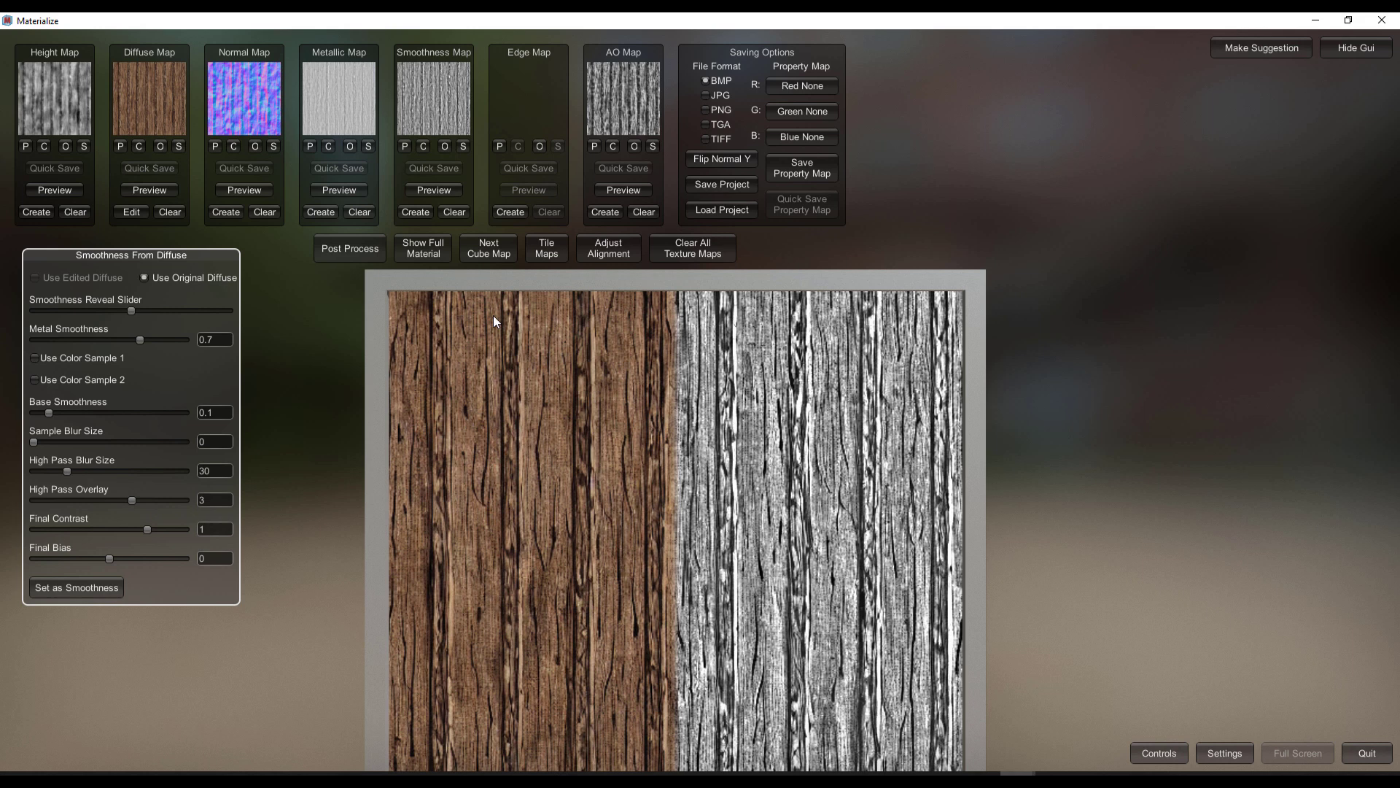
# - Regenerate the wood height map with a lower final contrast and view the full material on the preview object
pyautogui.click(410, 241)
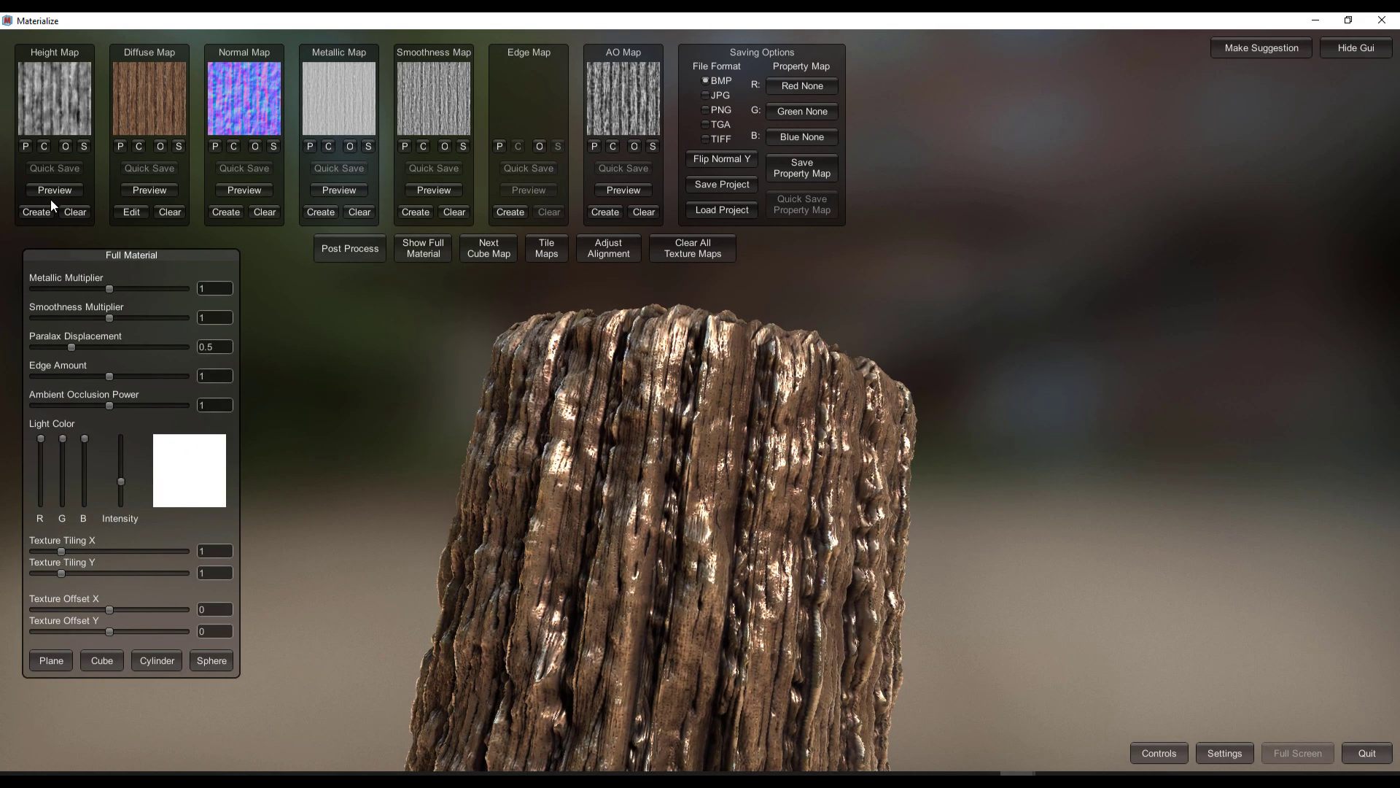
pyautogui.click(38, 207)
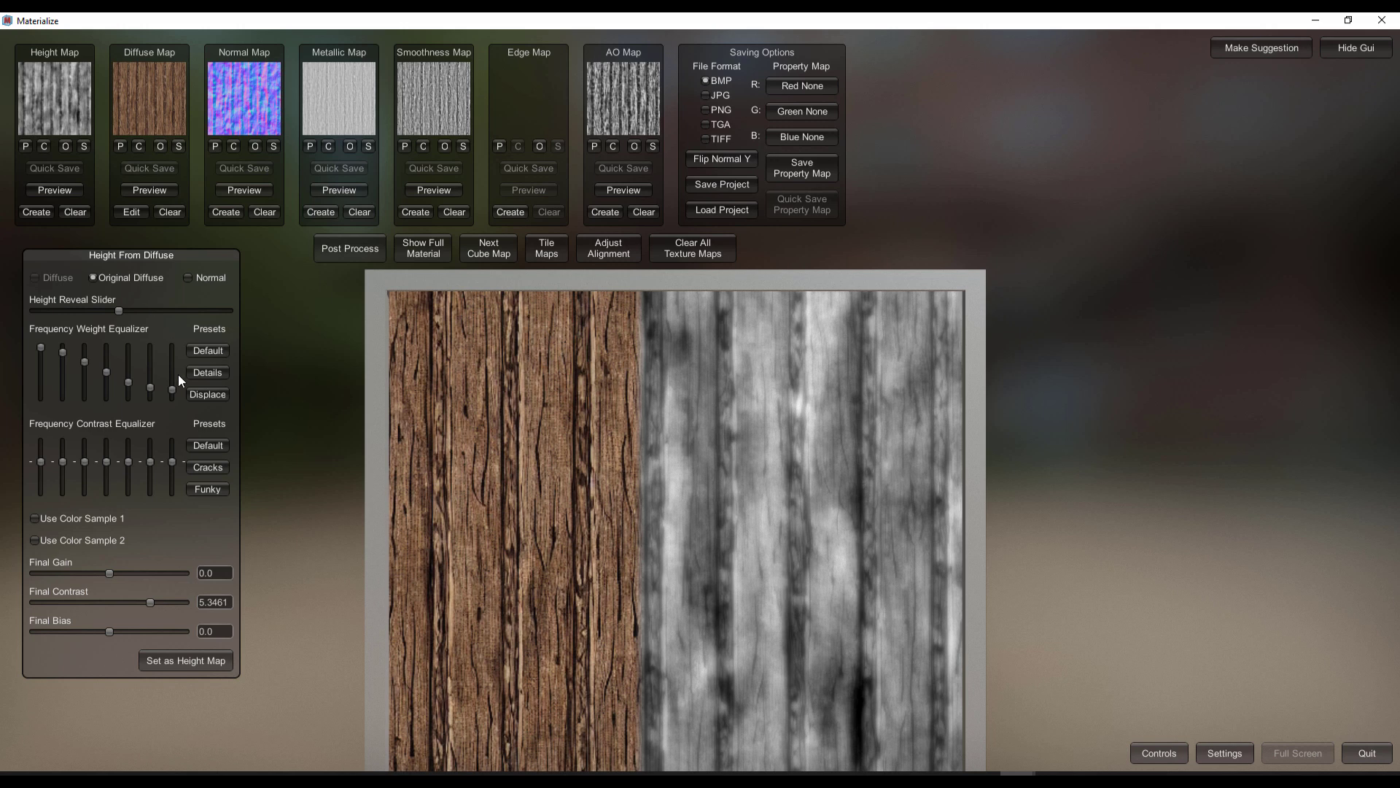
pyautogui.moveTo(153, 602); pyautogui.dragTo(124, 602)
pyautogui.click(177, 663)
pyautogui.click(423, 250)
pyautogui.moveTo(626, 448); pyautogui.dragTo(356, 444)
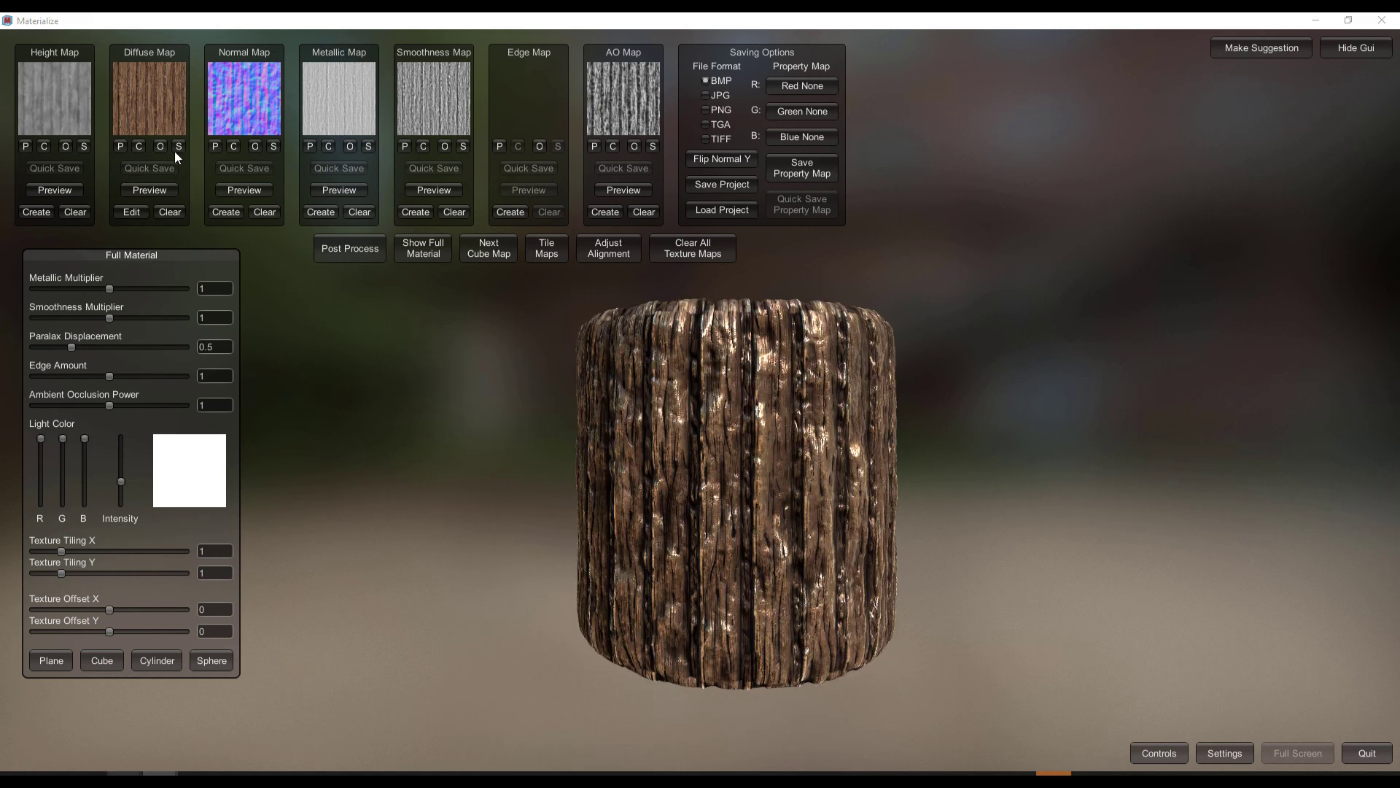
# - Save the diffuse map as Wood_Diffuse in the More Textures folder
pyautogui.click(177, 147)
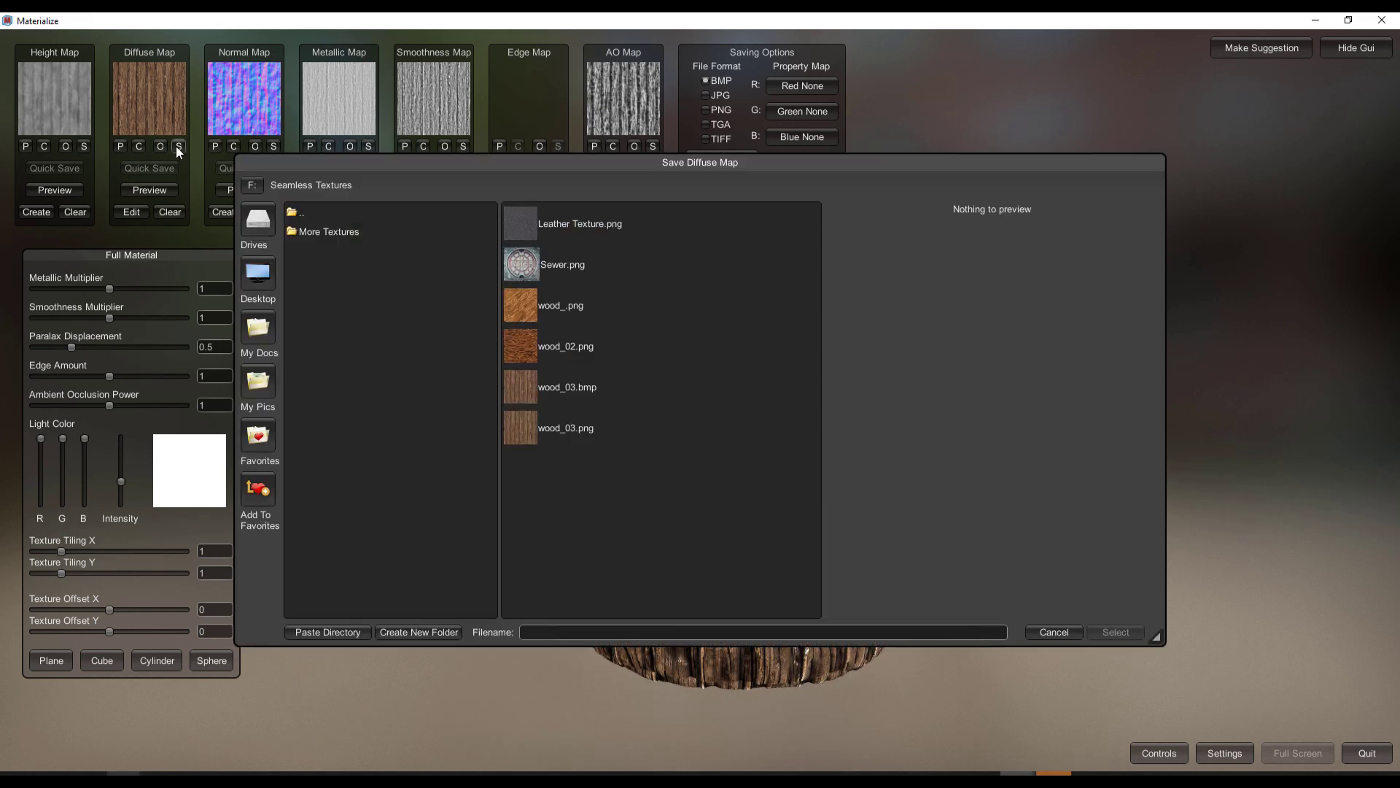
pyautogui.doubleClick(324, 232)
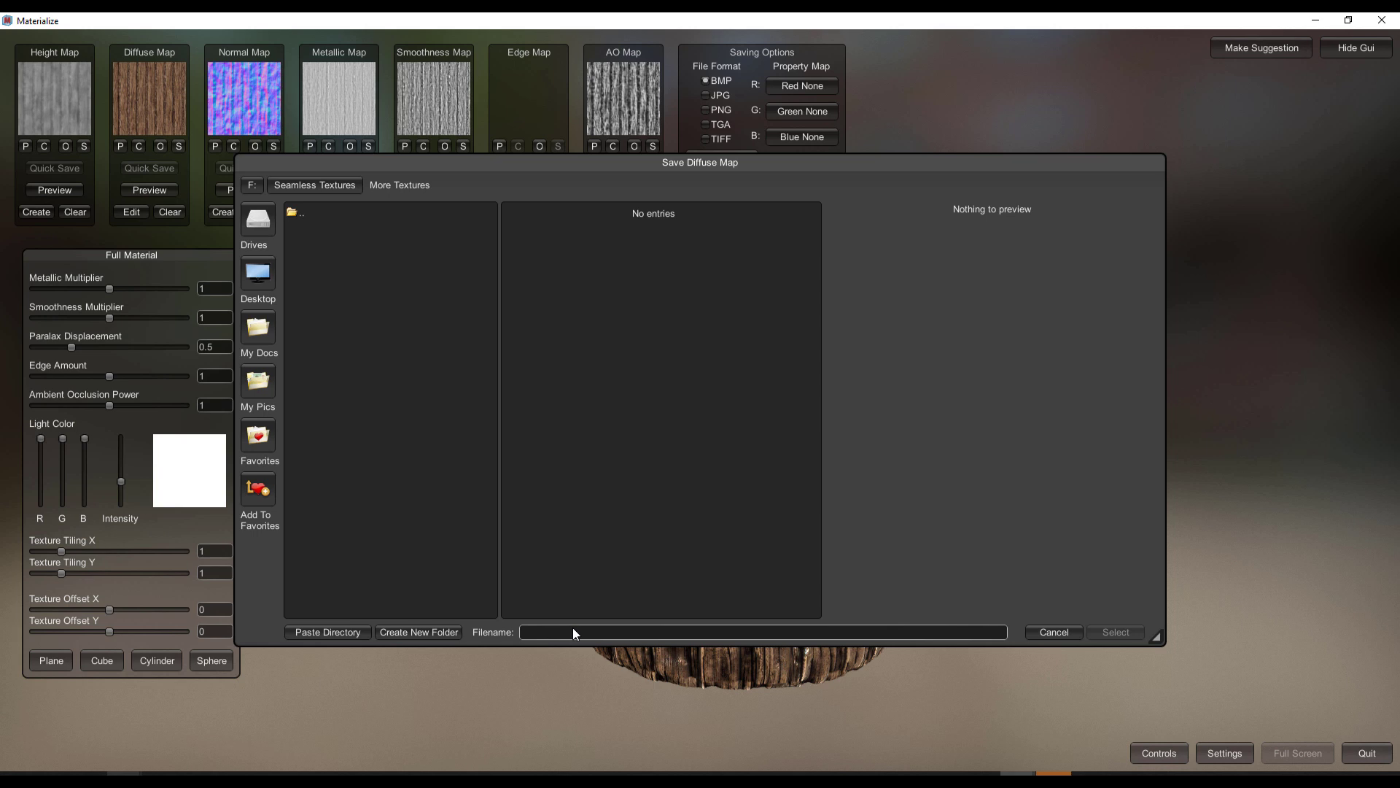
pyautogui.write('Wood_Diffuse')
pyautogui.press('Return')
# - Save the normal map as Wood_Normal alongside the diffuse map
pyautogui.click(273, 147)
pyautogui.click(597, 231)
pyautogui.doubleClick(557, 633)
pyautogui.write('Normal.bmp')
pyautogui.press('Return')
# - Save the metallic map as Wood_Metallic in the same folder
pyautogui.click(367, 148)
pyautogui.click(570, 260)
pyautogui.doubleClick(566, 633)
pyautogui.write('Metallic.bmp')
pyautogui.press('Return')
# - Save the smoothness map as Wood_Roughness in the same folder
pyautogui.click(463, 147)
pyautogui.click(569, 310)
pyautogui.doubleClick(560, 633)
pyautogui.write('Roughness')
pyautogui.press('Return')
# - Save the AO map as Wood_Ambient Occlusion in the same folder
pyautogui.click(653, 146)
pyautogui.click(588, 346)
pyautogui.doubleClick(563, 633)
pyautogui.write('Ambient Occlusion')
pyautogui.press('Return')
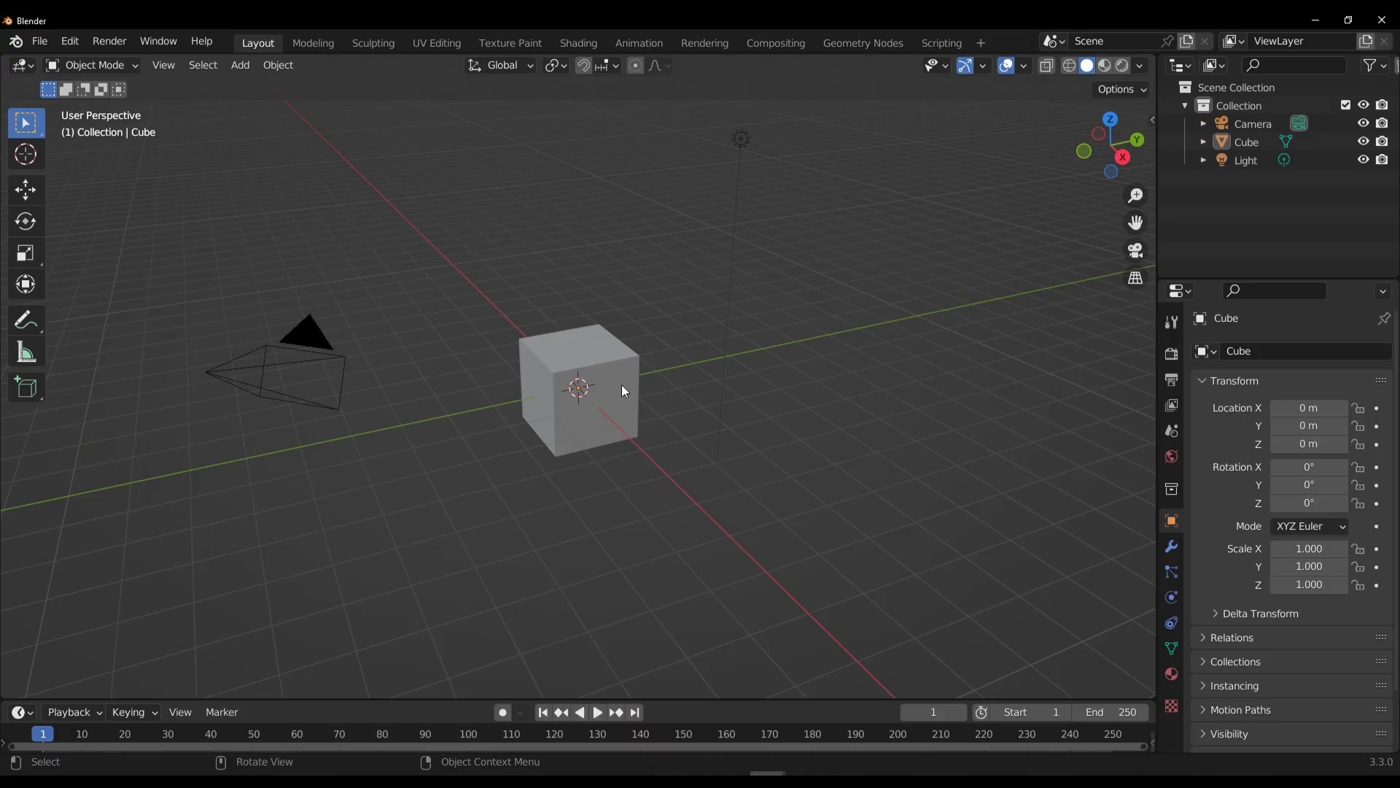
# - Switch to Blender, show the material asset creator add-on and exclude the Specular map from its texture maps
pyautogui.moveTo(622, 384); pyautogui.dragTo(593, 384, button='middle')
pyautogui.scroll(2, 585, 358)
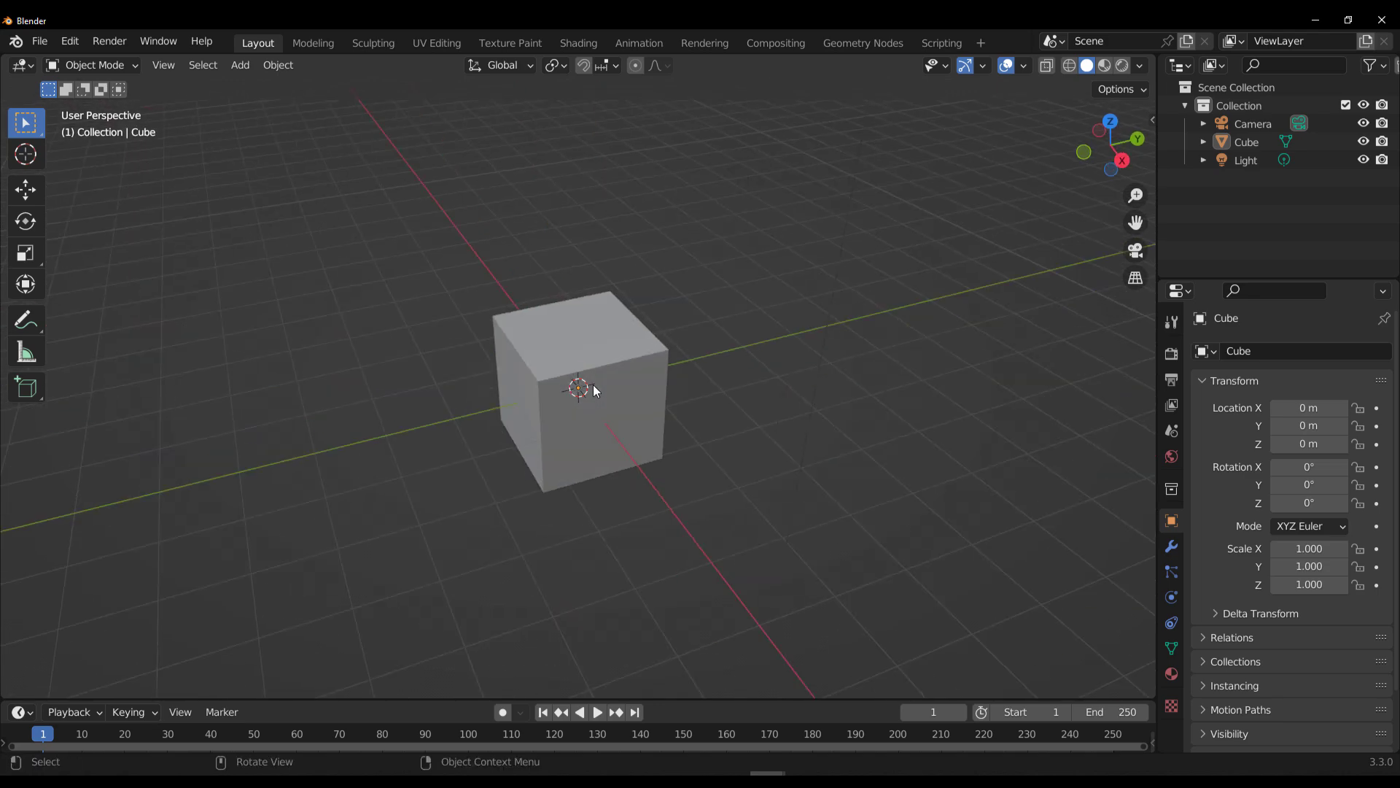
pyautogui.press('n')
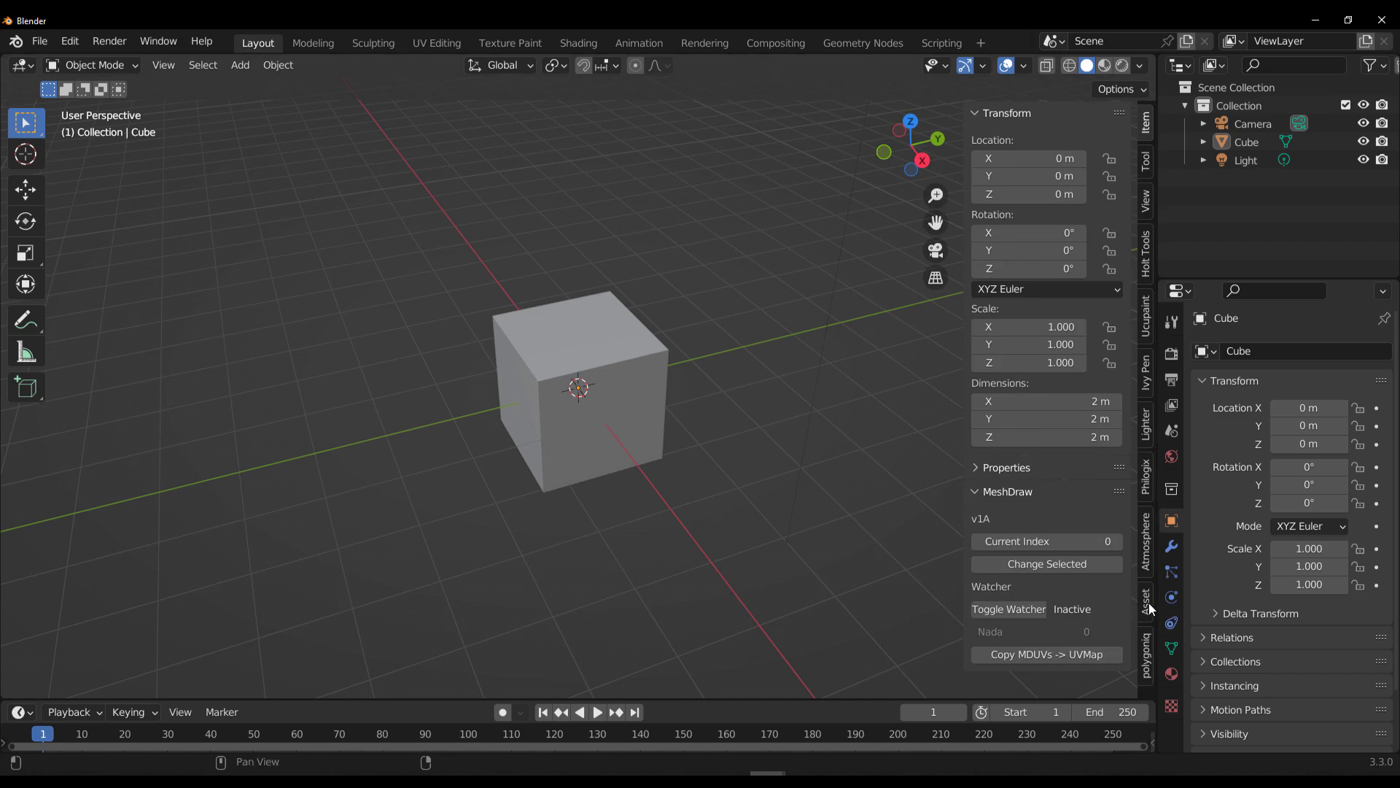
pyautogui.click(1148, 603)
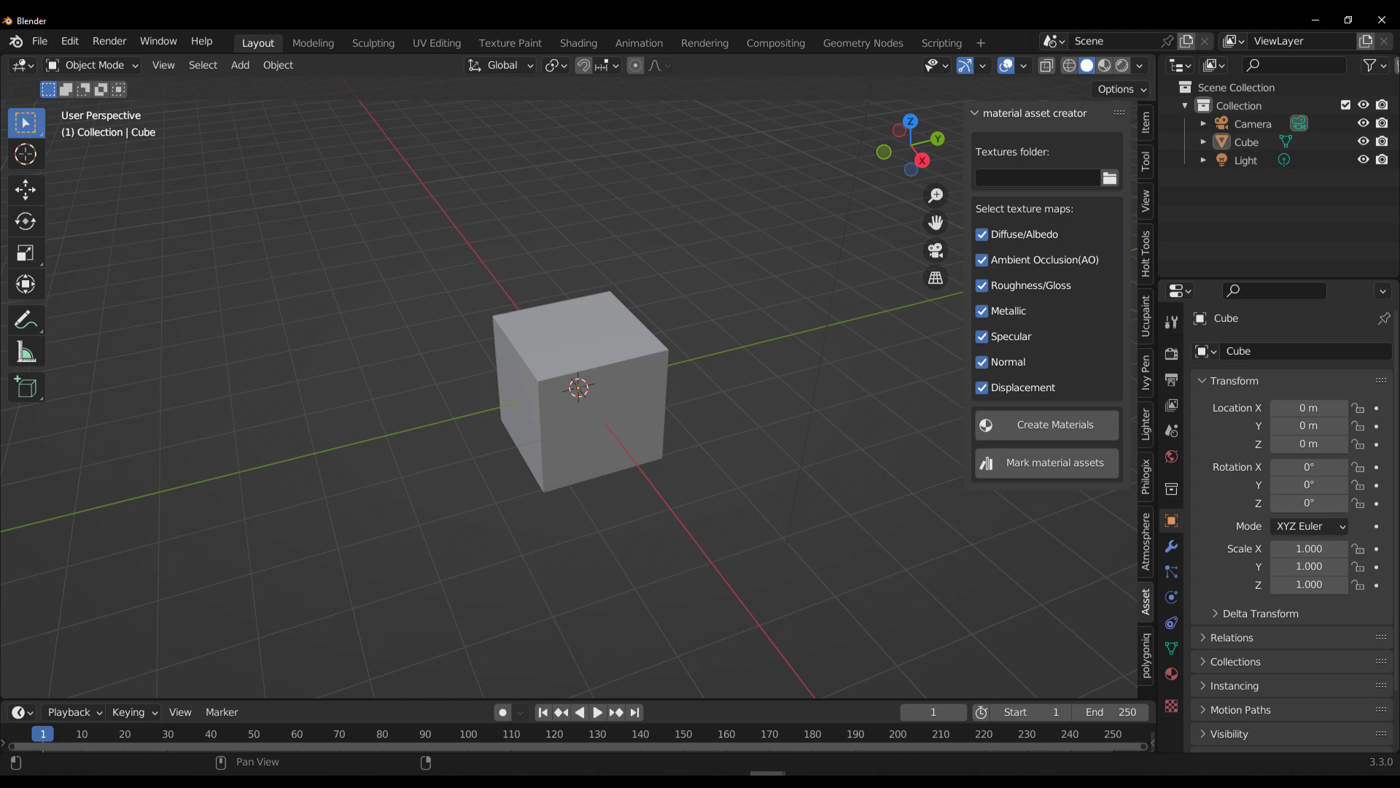
pyautogui.click(769, 775)
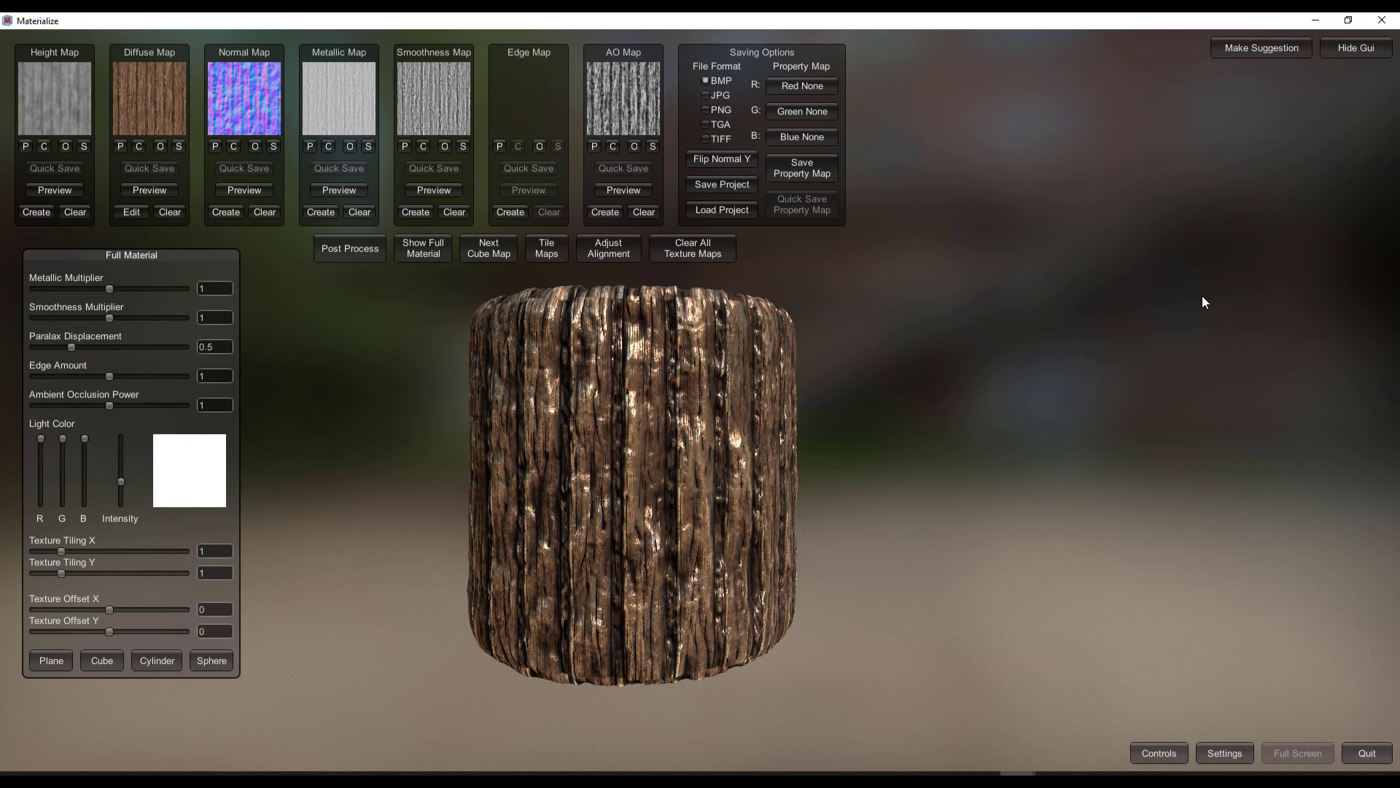
pyautogui.click(1318, 22)
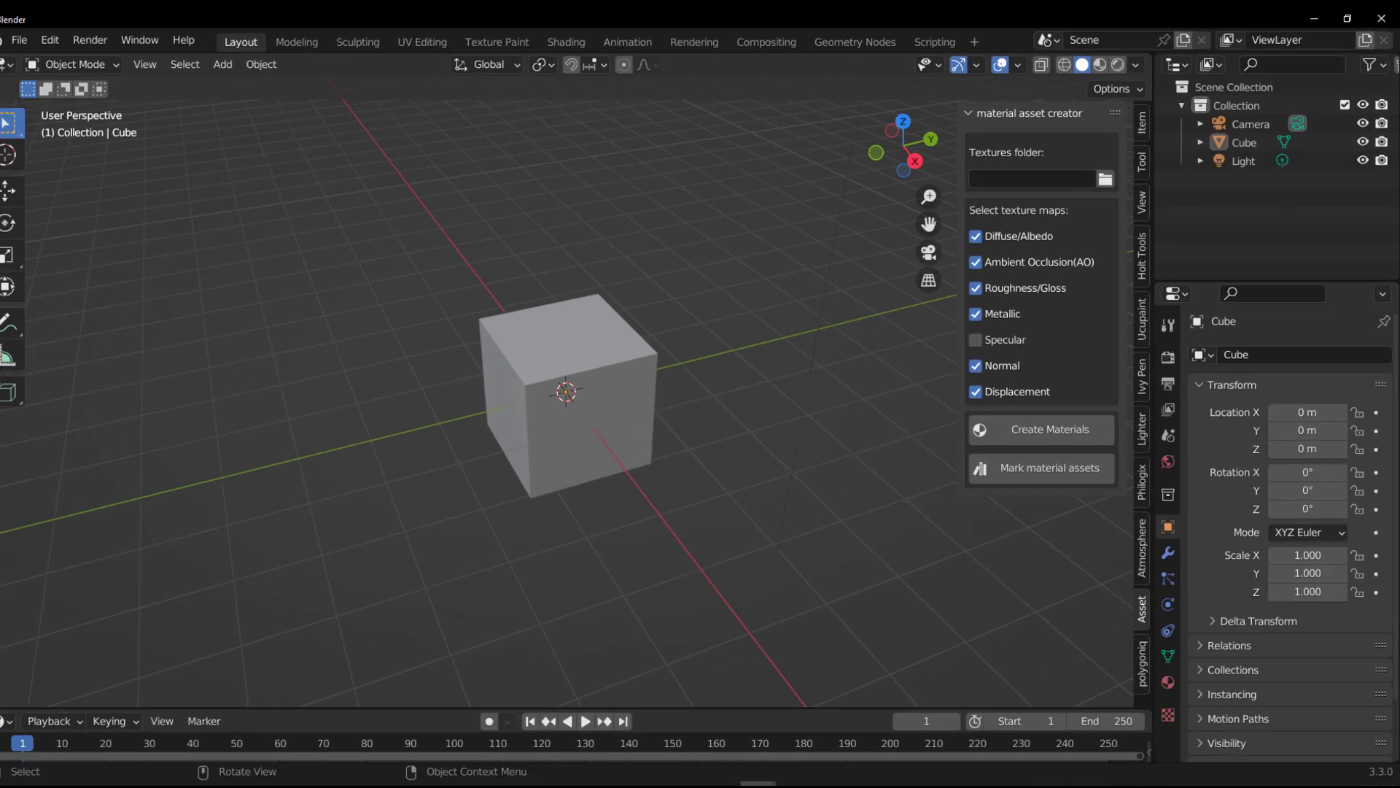
# - Copy the More Textures folder path from File Explorer and set it as the add-on's textures folder
pyautogui.hotkey('alt', 'Tab')
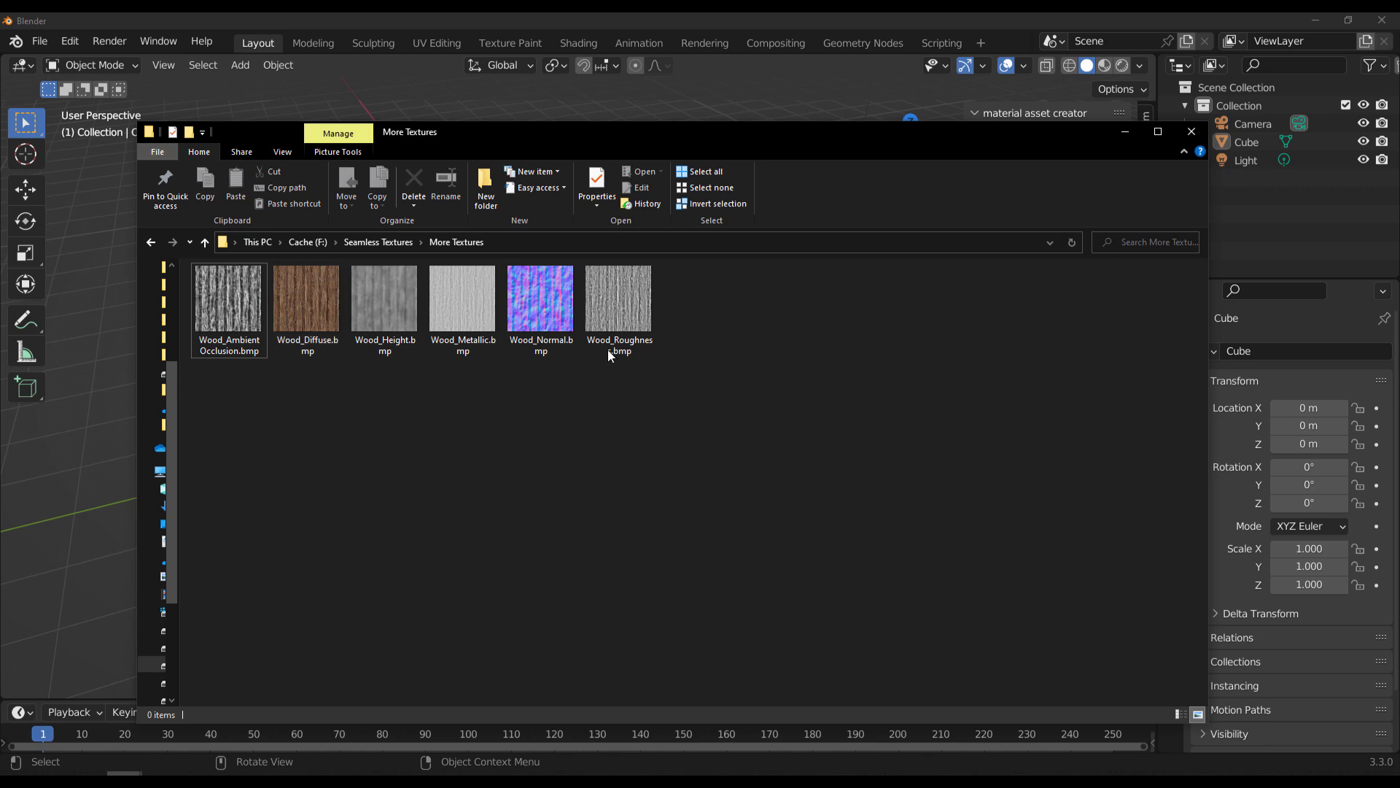
pyautogui.click(700, 242)
pyautogui.hotkey('ctrl', 'c')
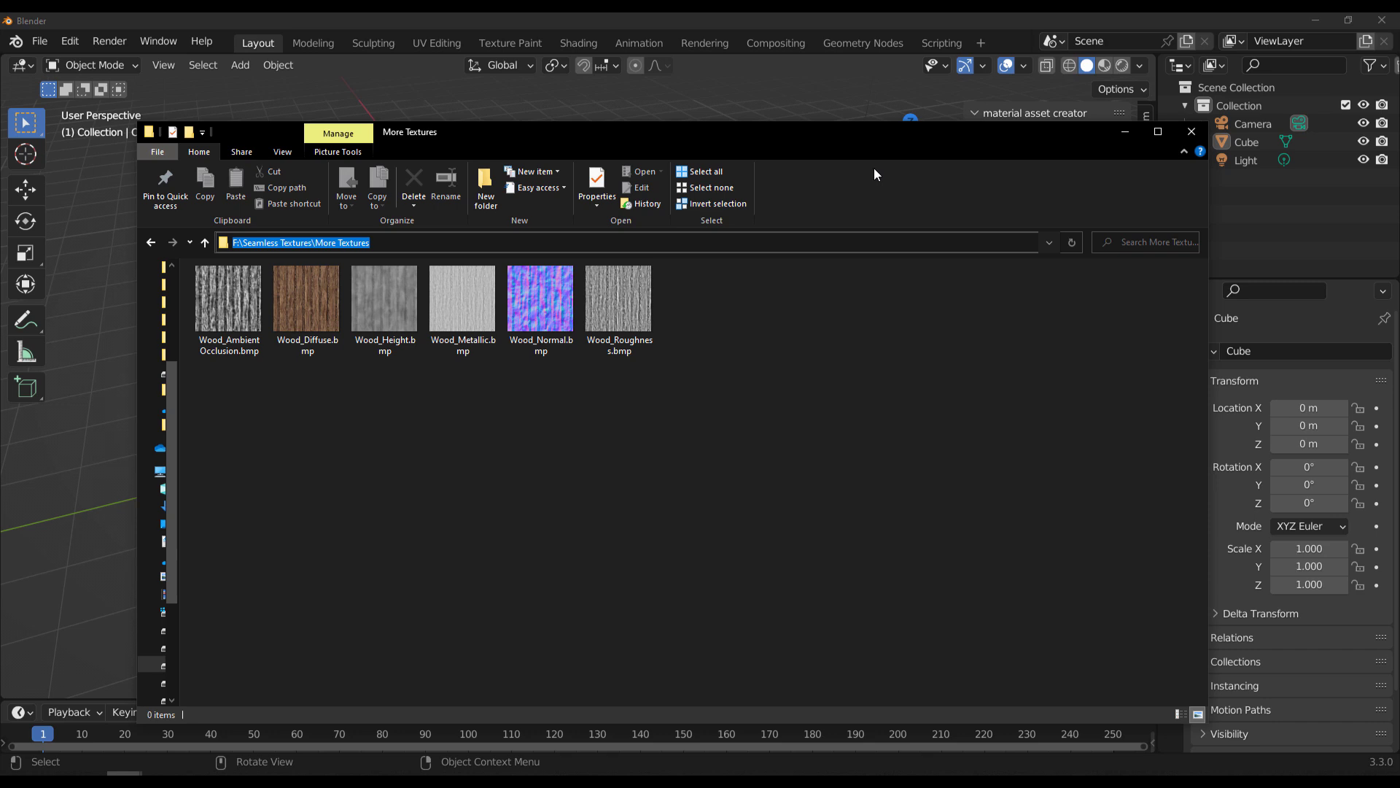
pyautogui.hotkey('alt', 'Tab')
pyautogui.click(1036, 177)
pyautogui.hotkey('ctrl', 'v')
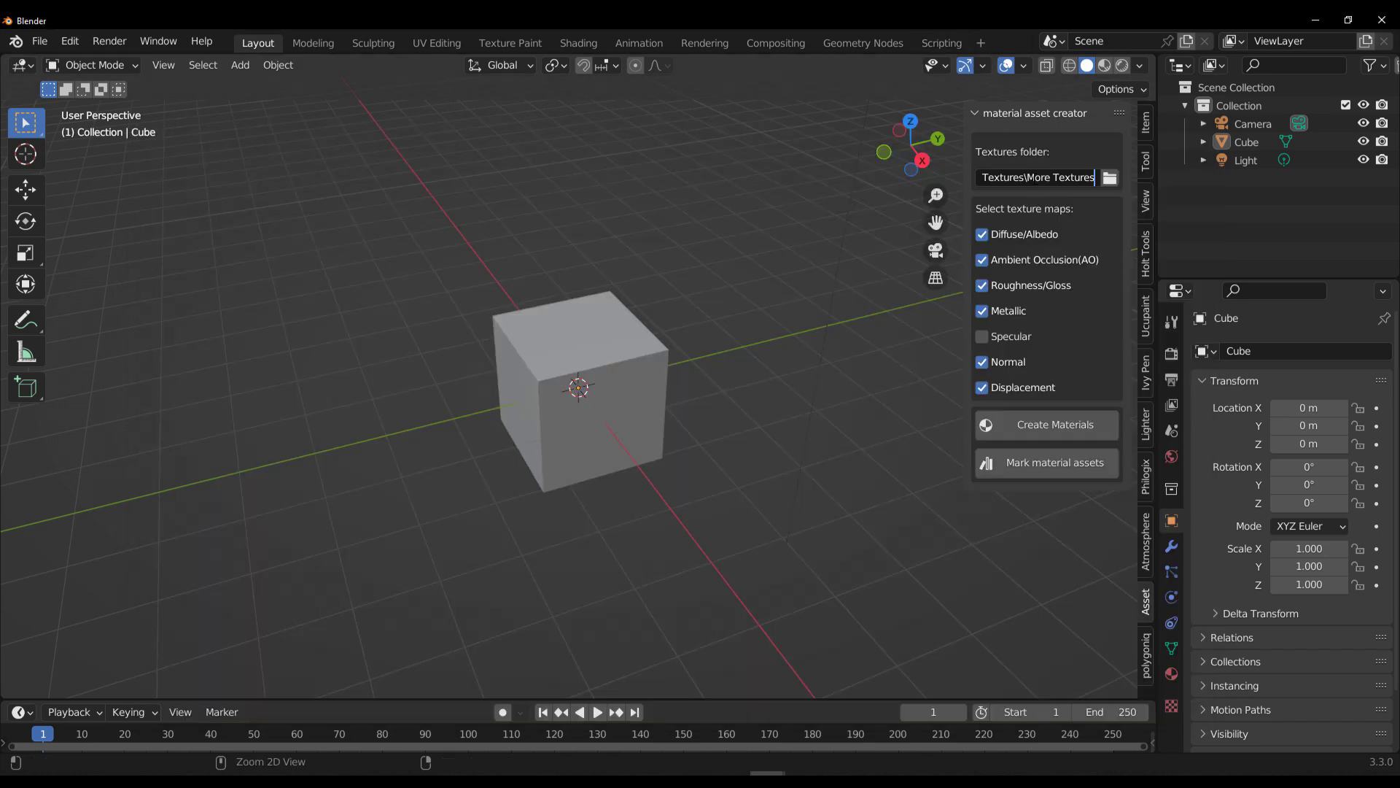
pyautogui.press('Return')
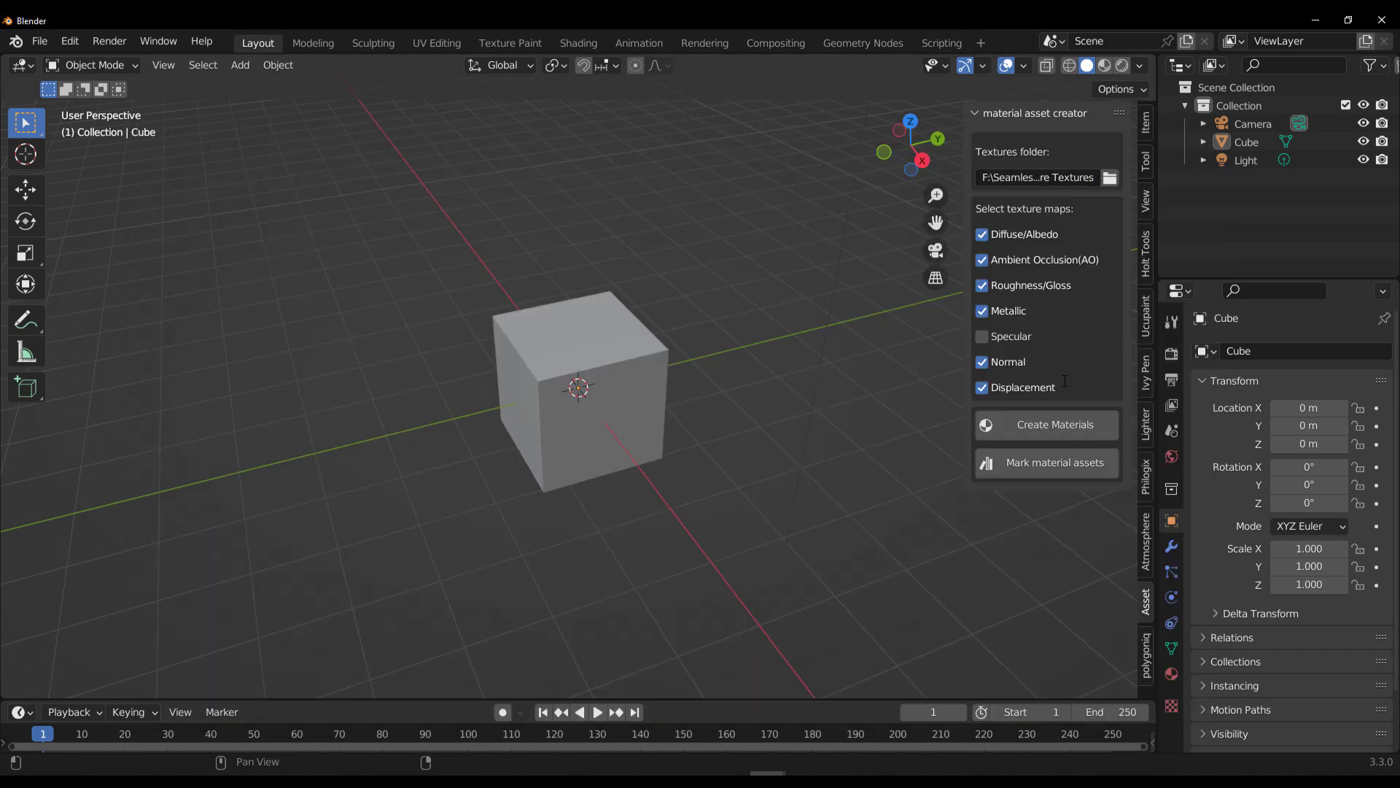
# - Create the material from the texture folder and list the materials available for the cube
pyautogui.click(1171, 675)
pyautogui.click(1208, 431)
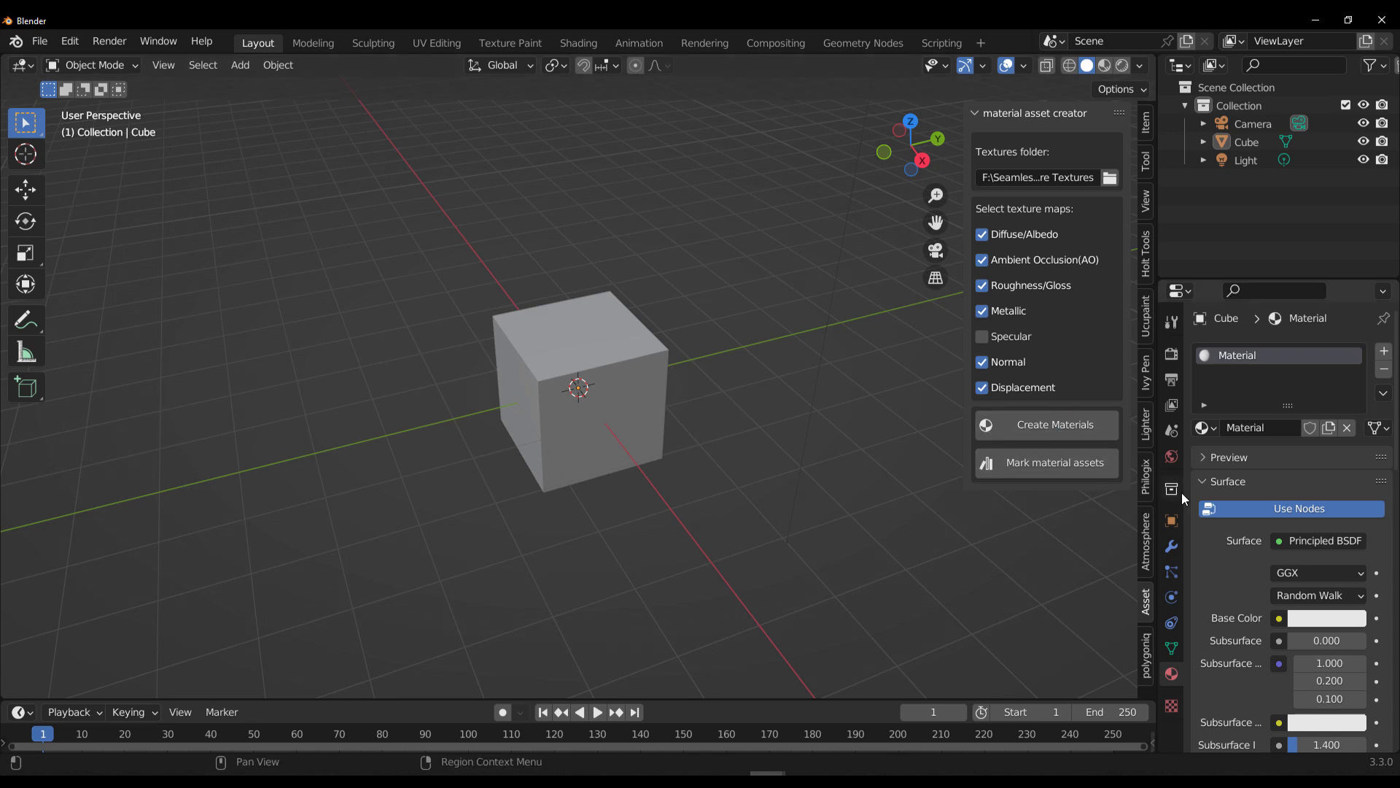
pyautogui.click(1204, 427)
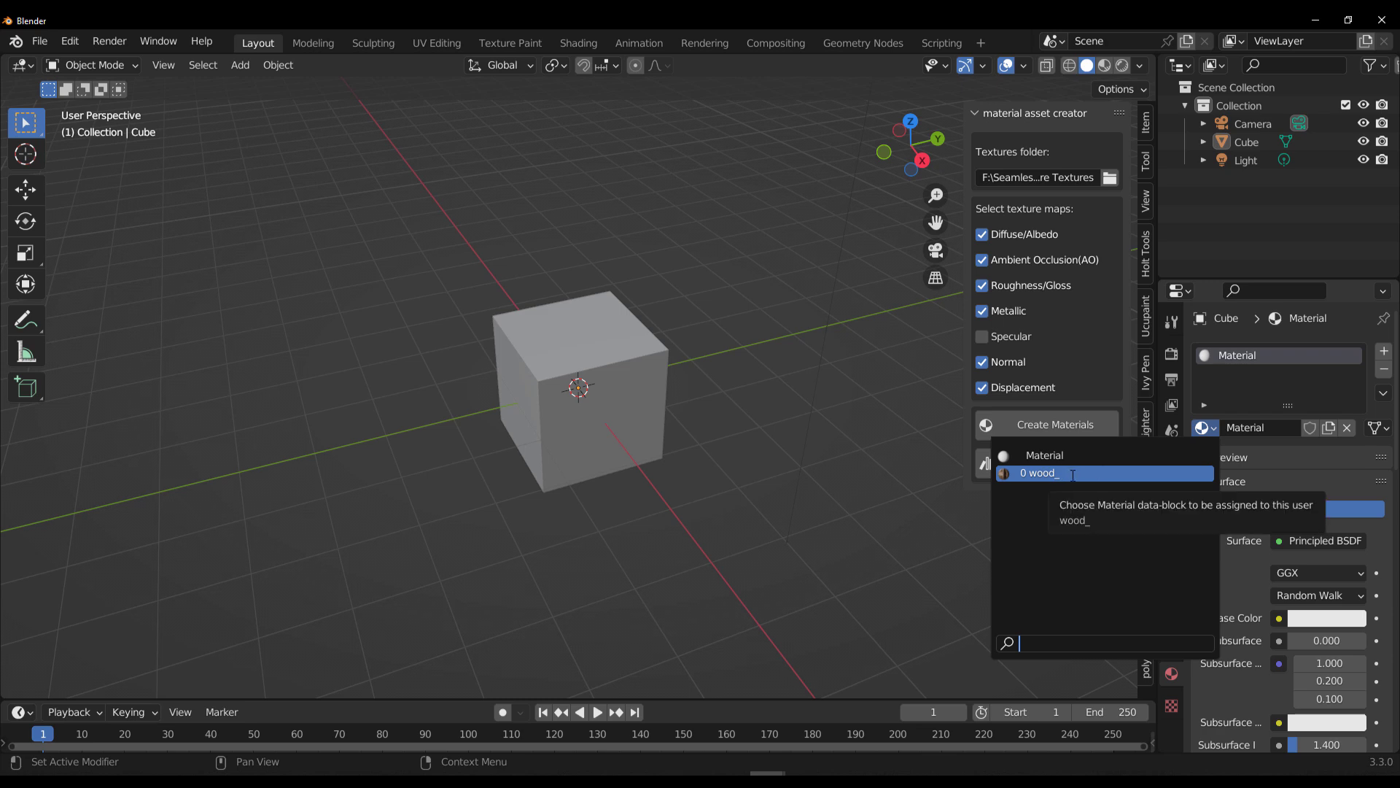
# - Delete the default cube and add a grid mesh in its place
pyautogui.click(575, 361)
pyautogui.press('Delete')
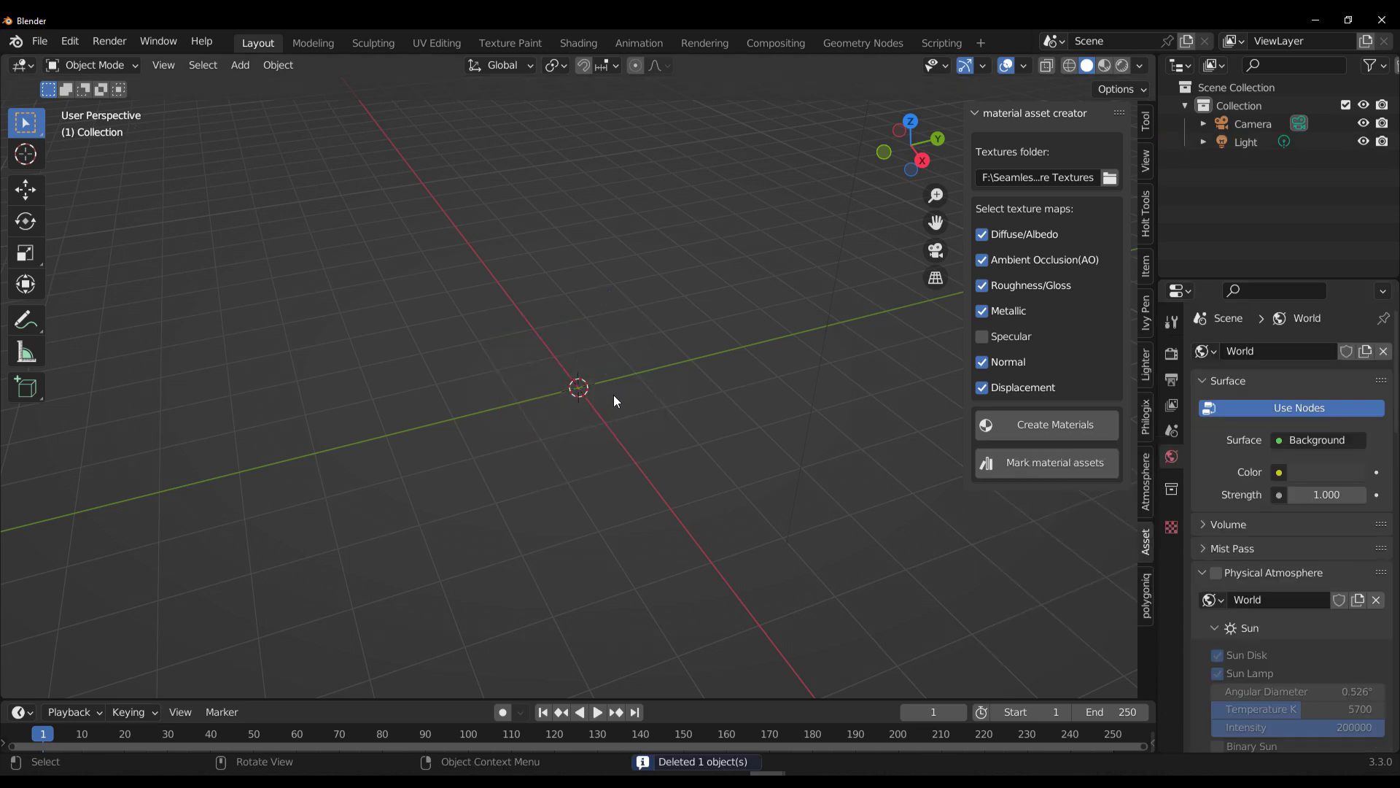
pyautogui.hotkey('shift', 'a')
pyautogui.moveTo(614, 395)
pyautogui.click(704, 553)
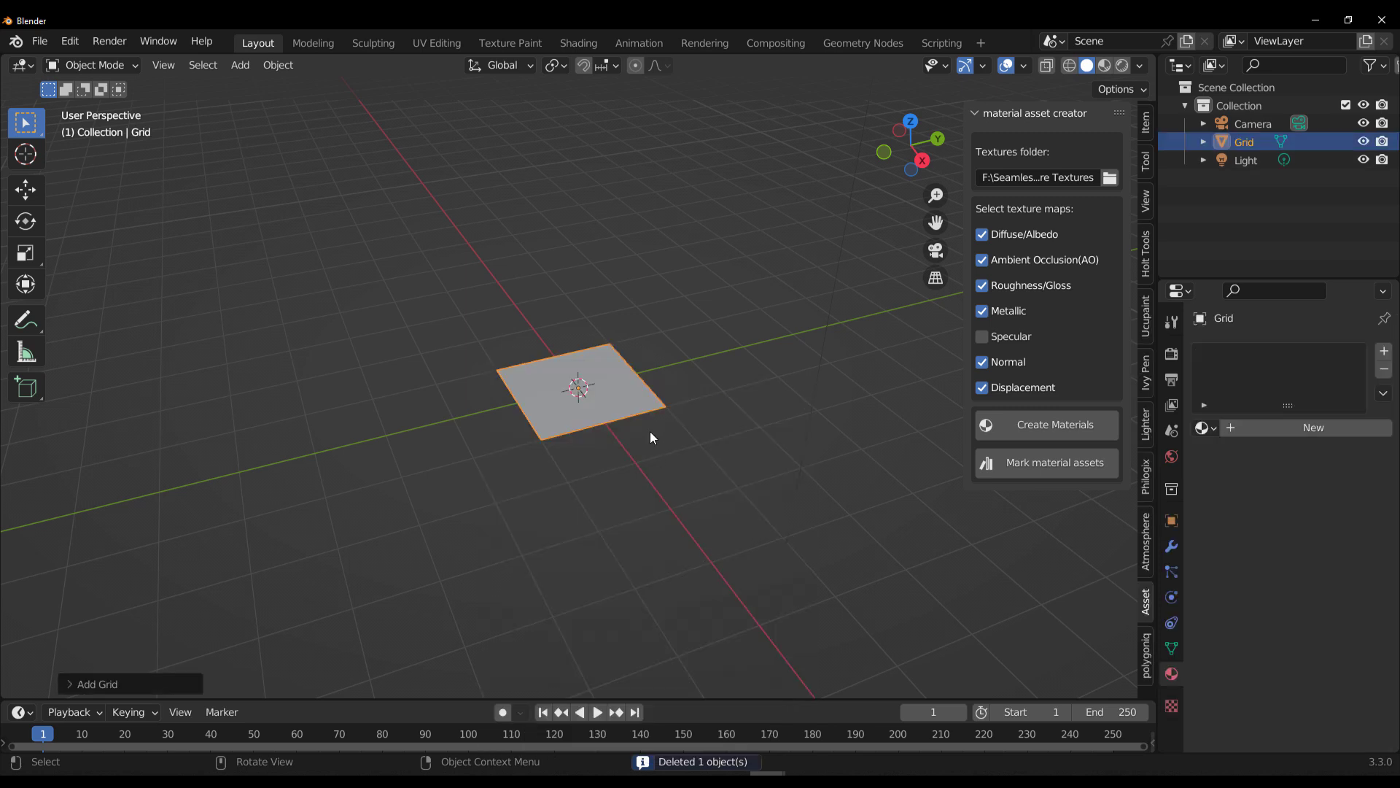
# - Scale the grid to about 4.6 and give it a Simple subdivision modifier with viewport level 5
pyautogui.press('s')
pyautogui.click(909, 598)
pyautogui.hotkey('ctrl', '1')
pyautogui.click(1172, 547)
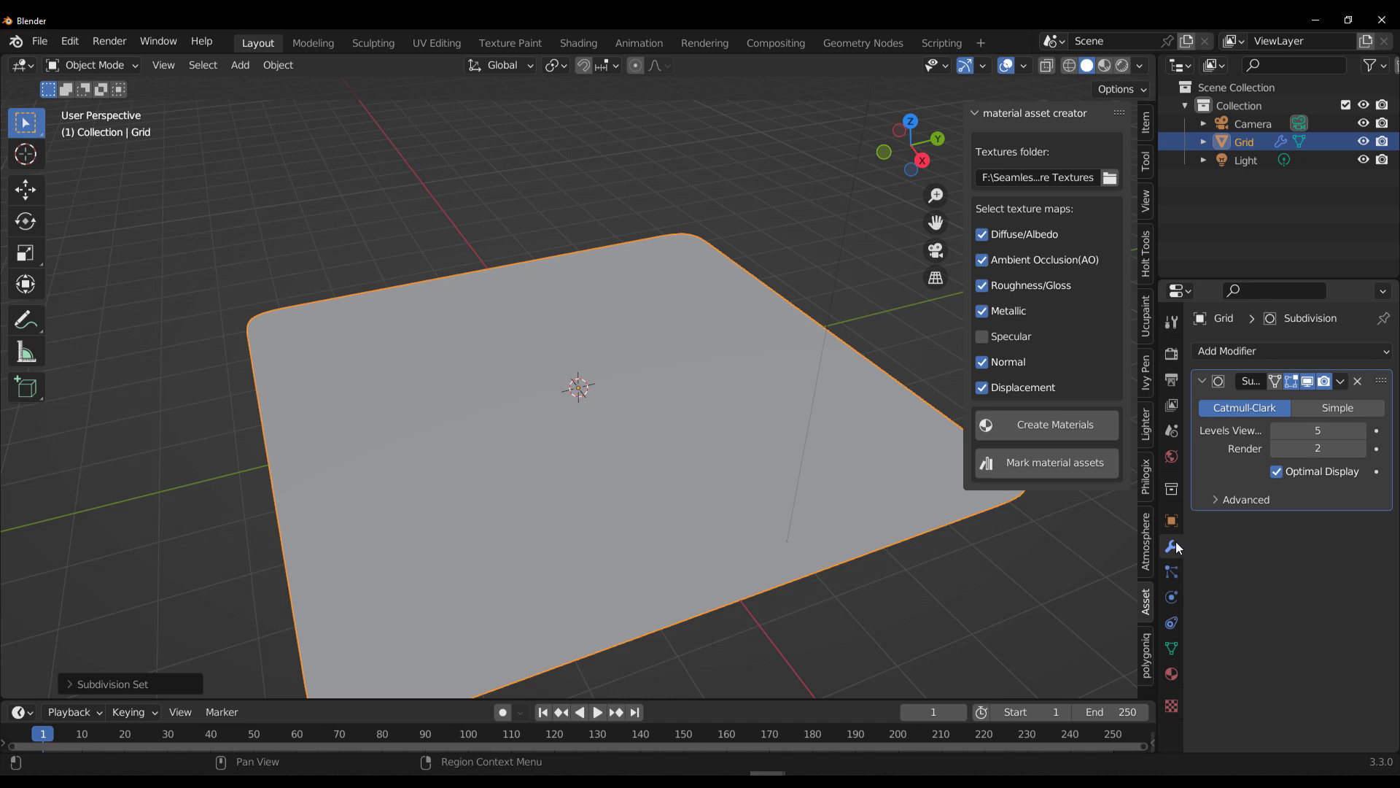
pyautogui.click(1371, 414)
pyautogui.scroll(-5, 697, 413)
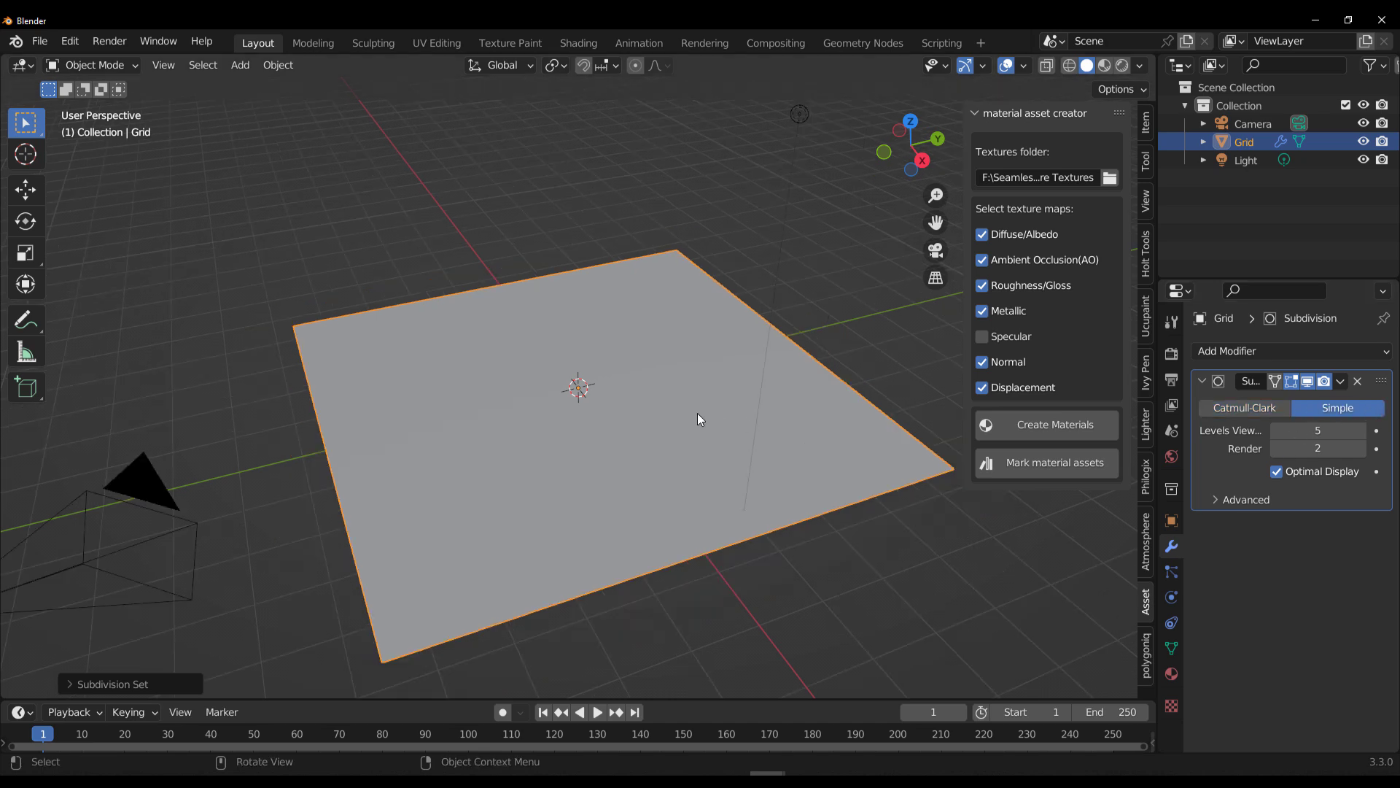
pyautogui.scroll(1, 662, 419)
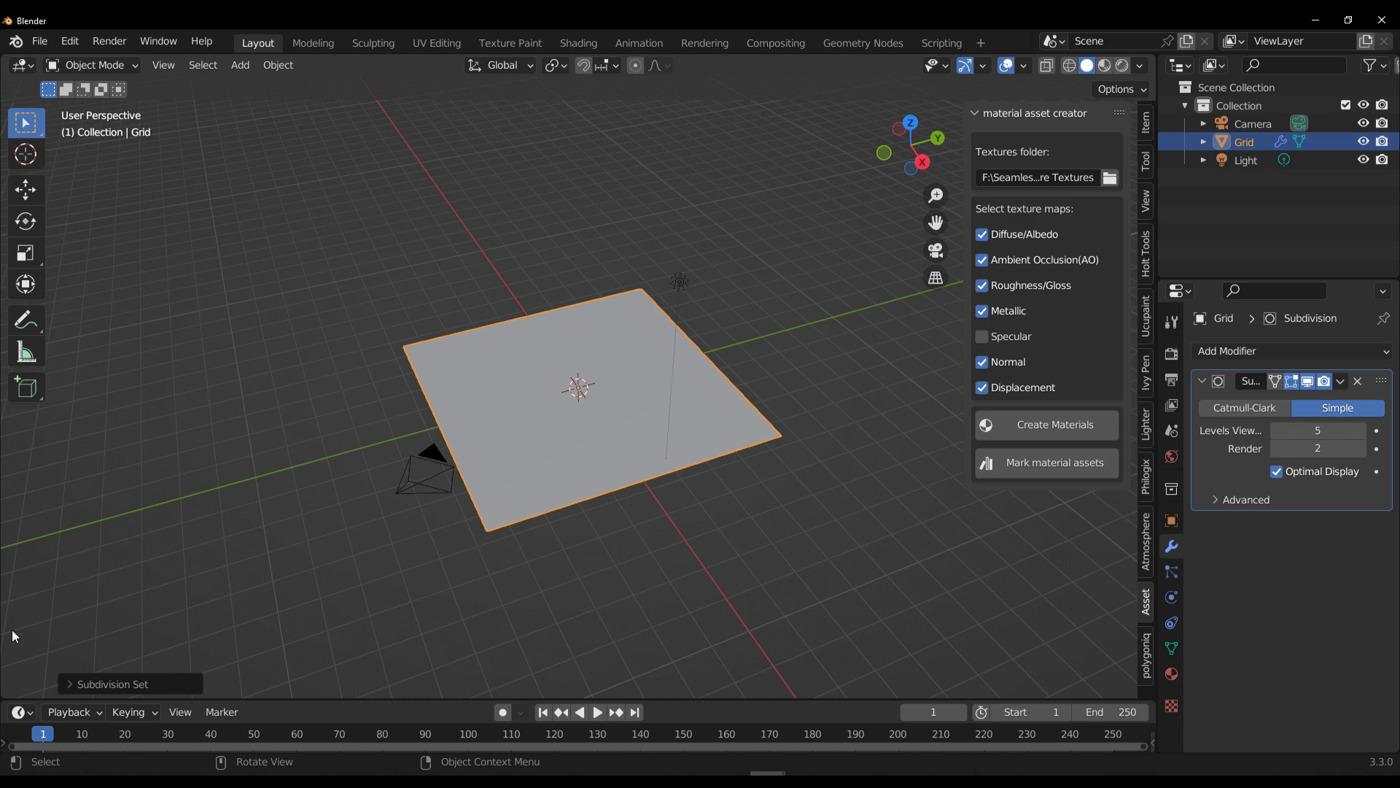
# - Split the viewport to add a Shader Editor and assign the wood_ material to the grid, checking its node setup
pyautogui.moveTo(5, 697); pyautogui.dragTo(748, 685)
pyautogui.click(29, 68)
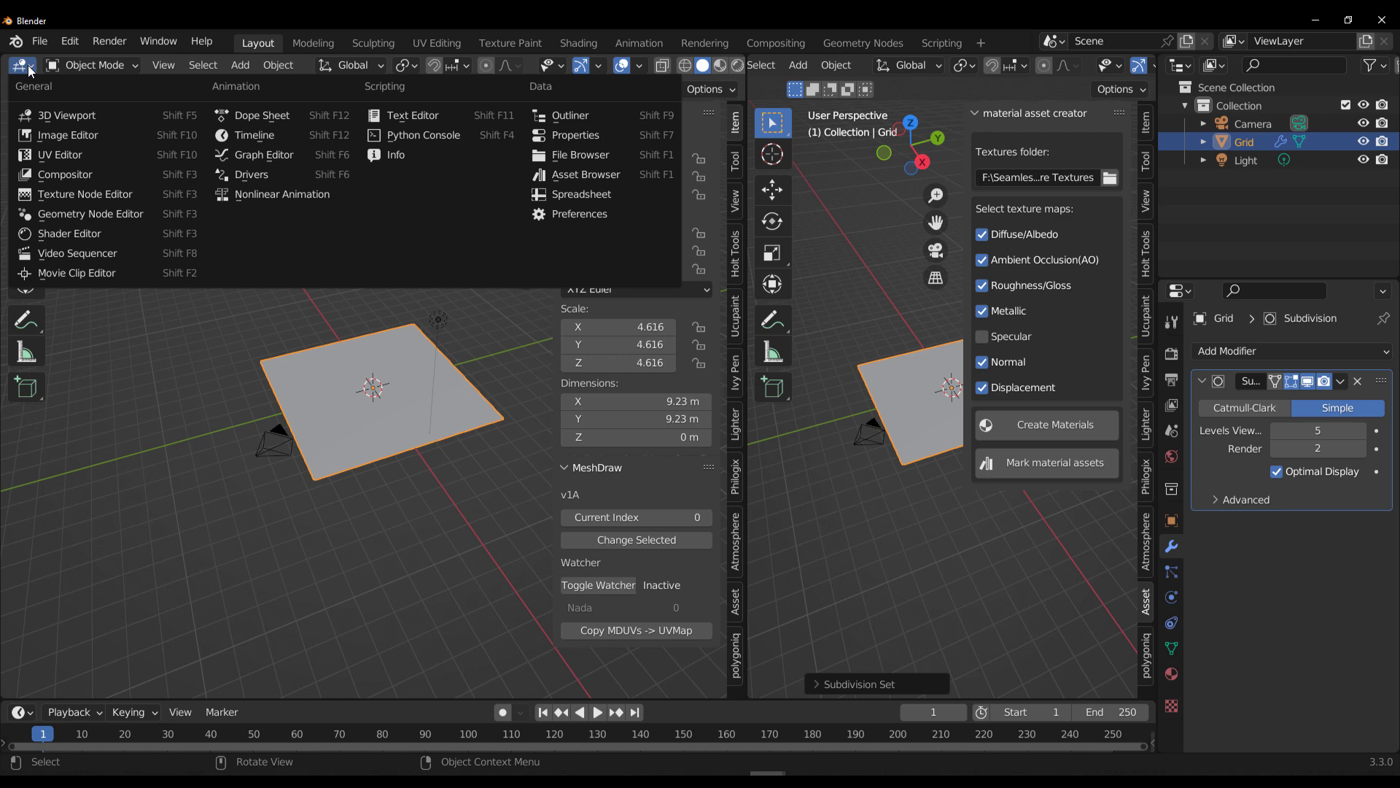
pyautogui.click(67, 233)
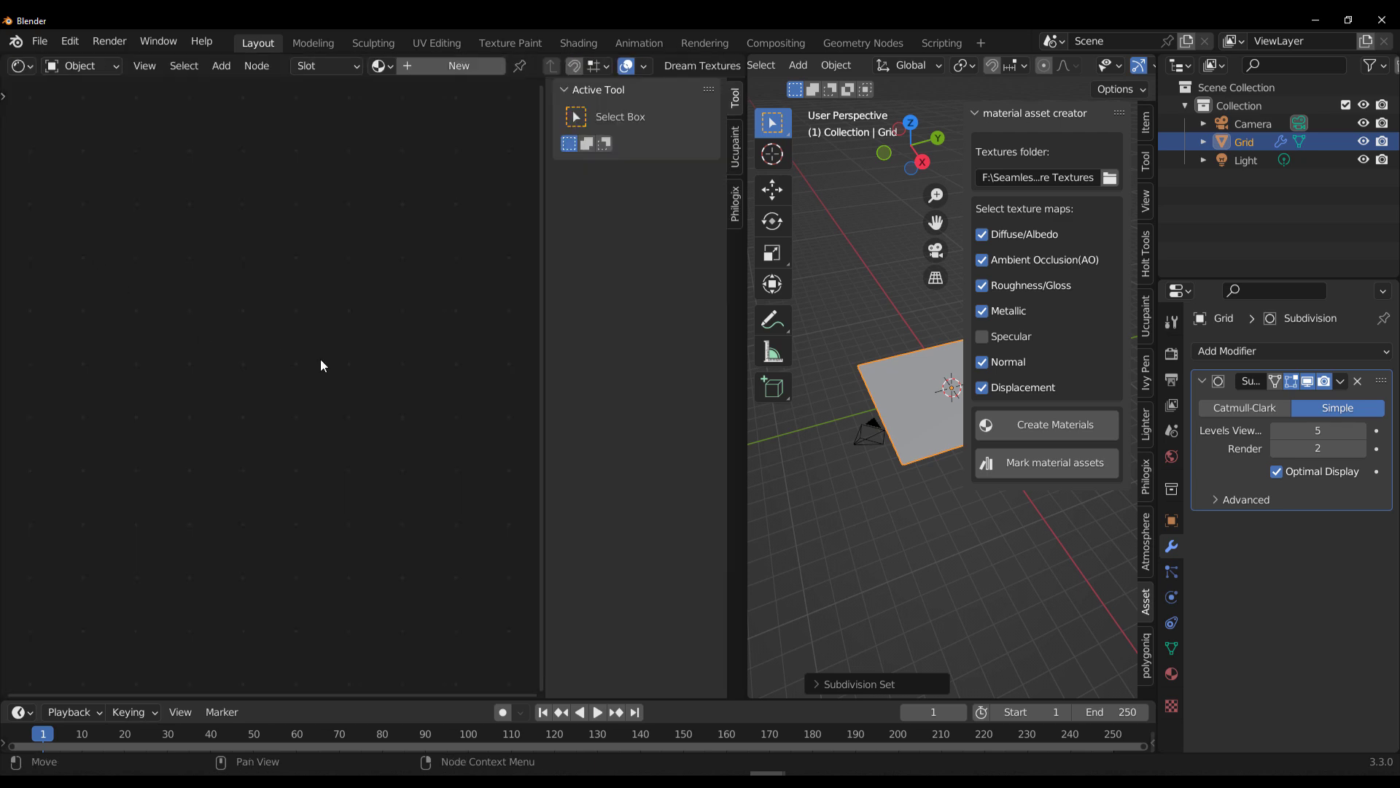
pyautogui.click(379, 65)
pyautogui.click(405, 110)
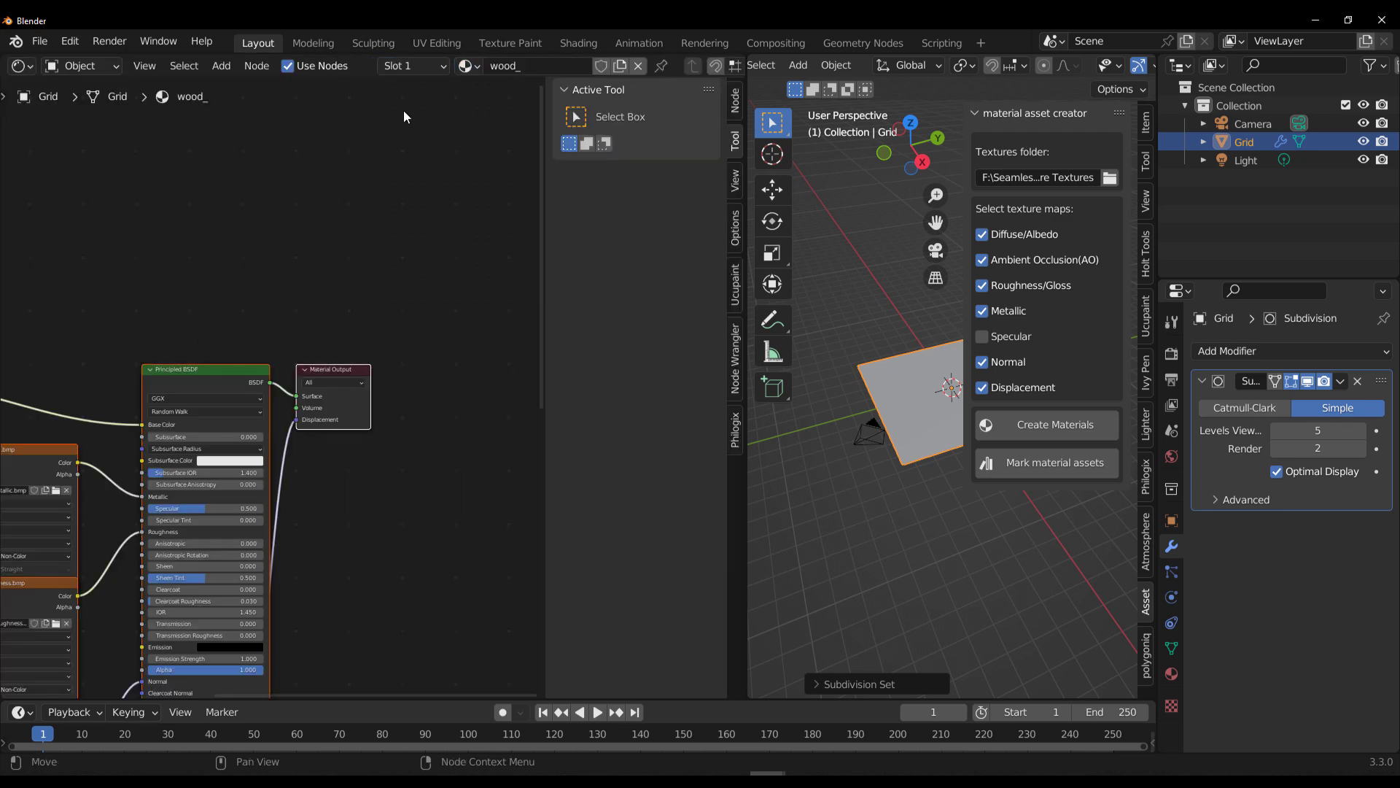
pyautogui.moveTo(127, 359); pyautogui.dragTo(384, 221, button='middle')
pyautogui.scroll(-2, 322, 307)
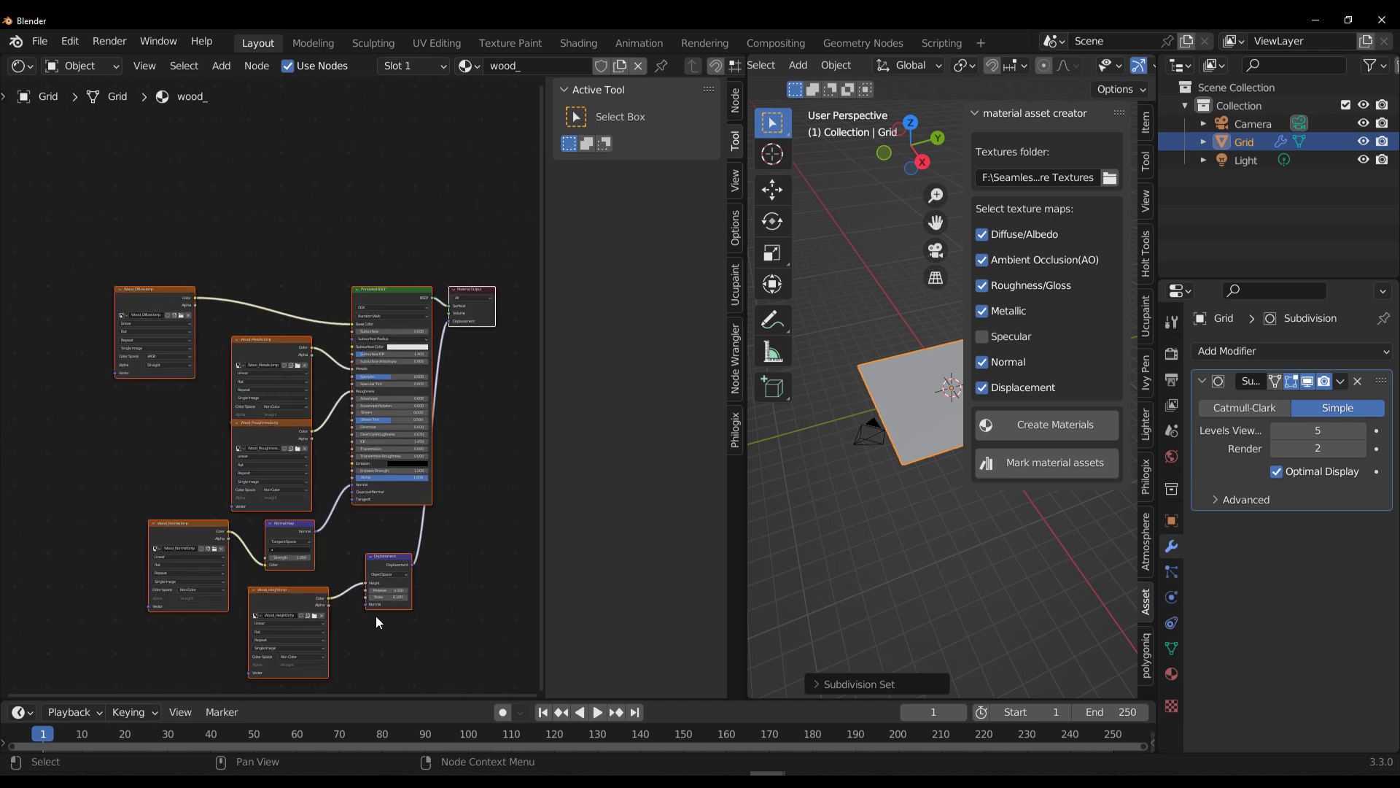
pyautogui.scroll(2, 358, 633)
pyautogui.scroll(-2, 356, 632)
# - Mark the wood_ material as an asset and apply it to the grid from the Asset Browser
pyautogui.moveTo(745, 587); pyautogui.dragTo(505, 587)
pyautogui.click(1172, 674)
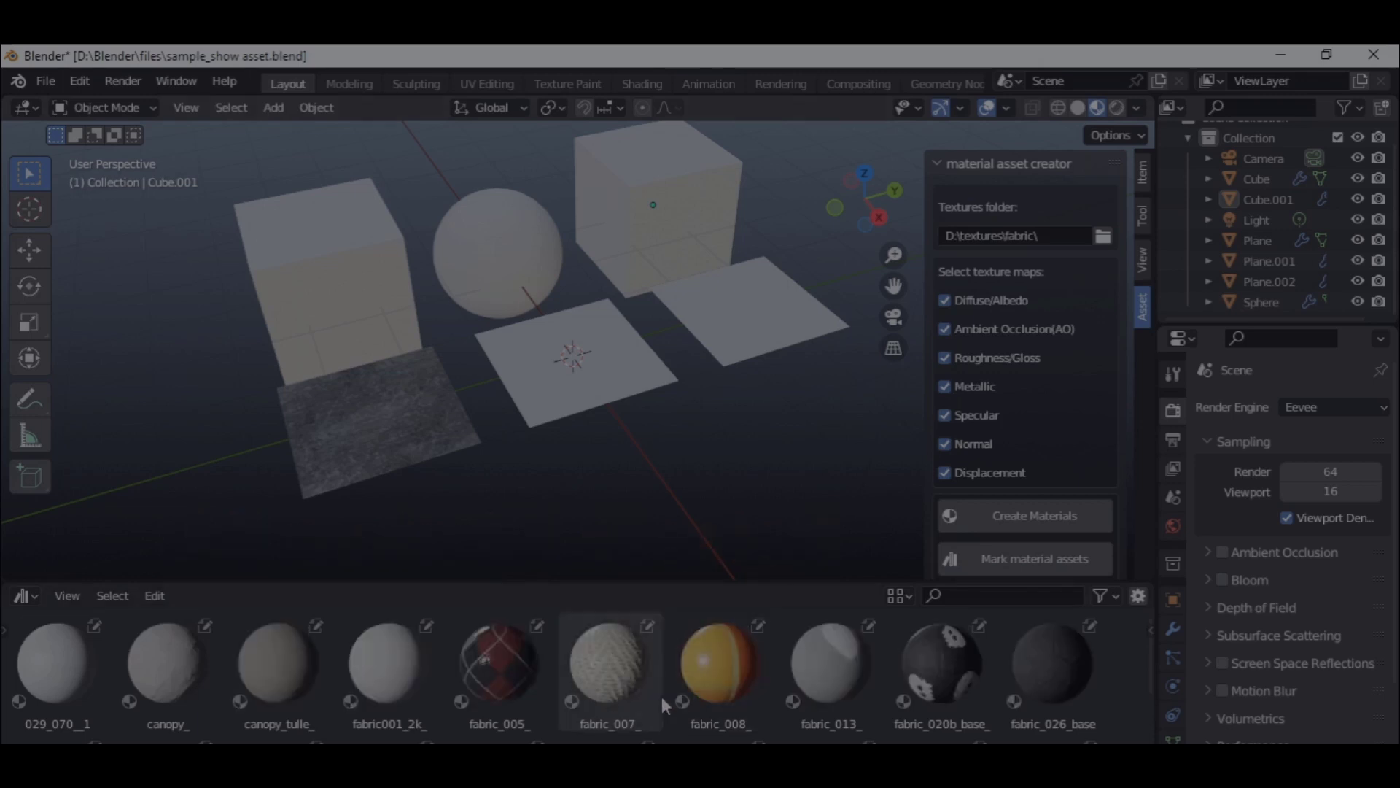
pyautogui.scroll(-5, 662, 711)
pyautogui.scroll(5, 659, 707)
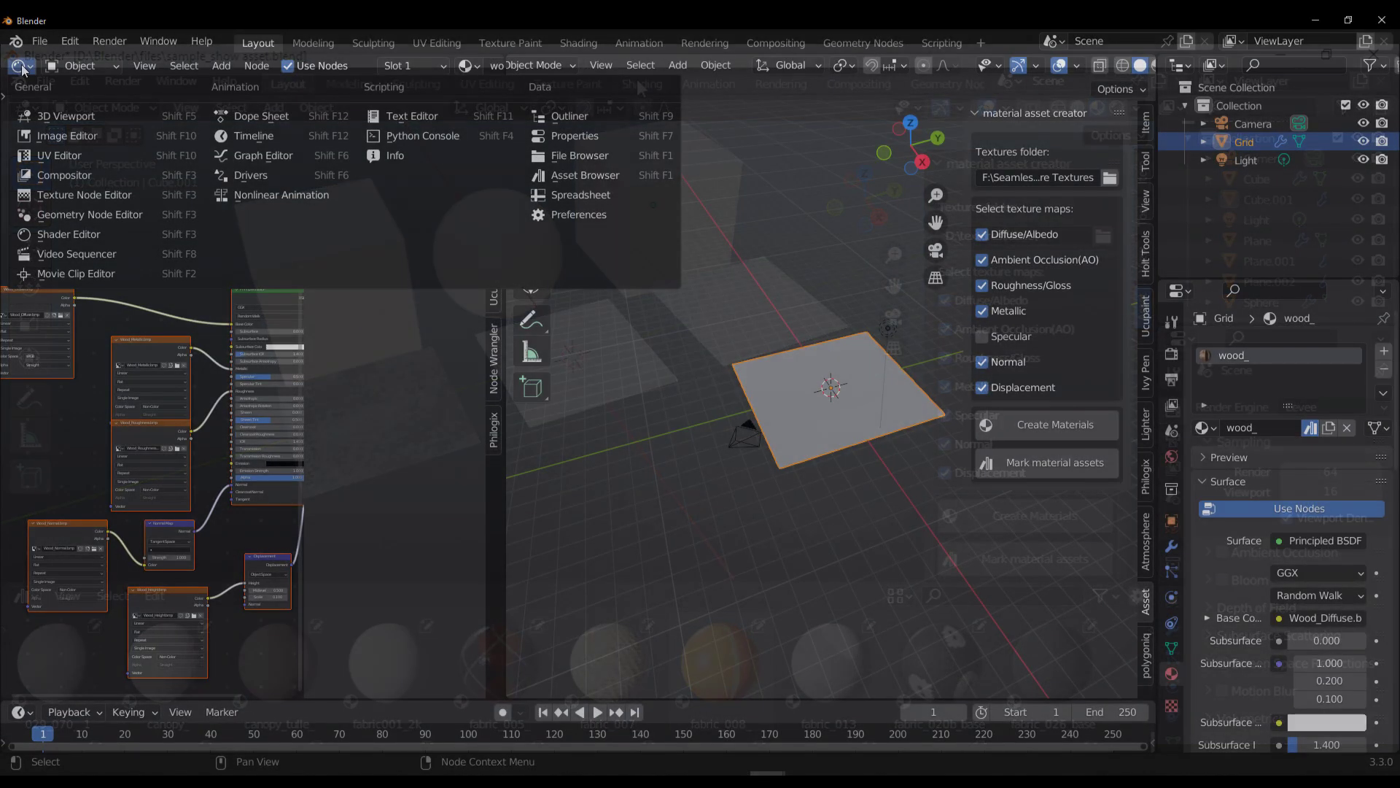
pyautogui.click(585, 175)
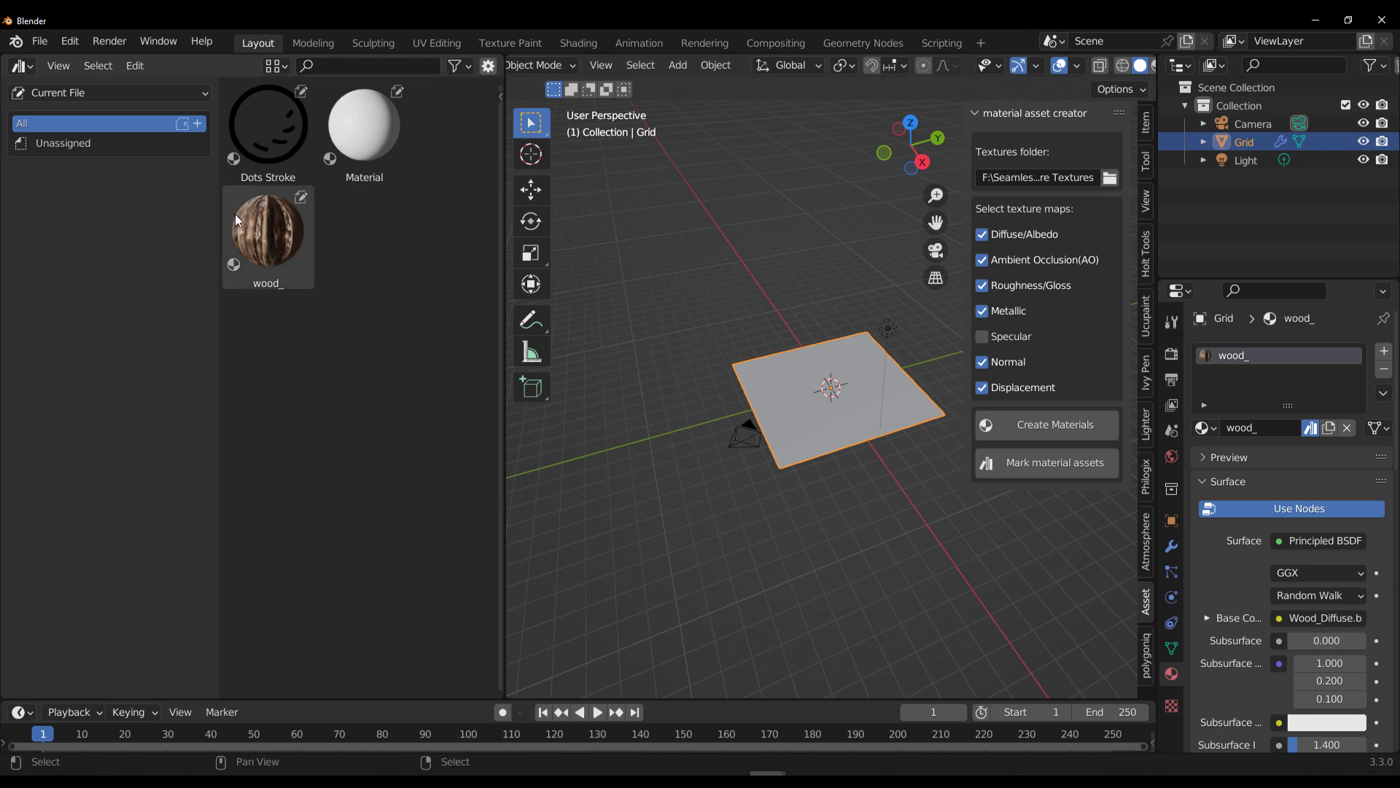
pyautogui.moveTo(273, 232); pyautogui.dragTo(851, 426)
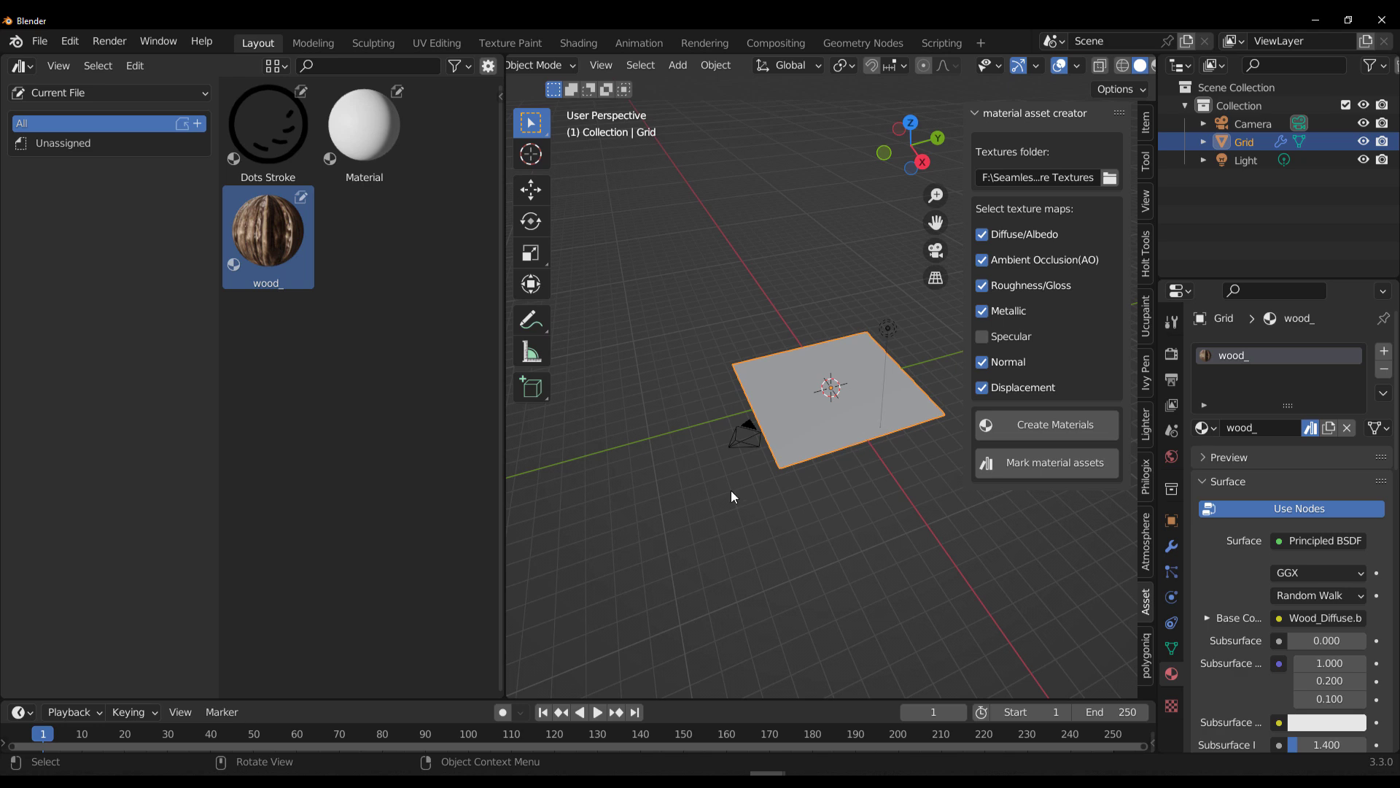
# - Switch the viewport shading to show the wood material on the grid
pyautogui.press('z')
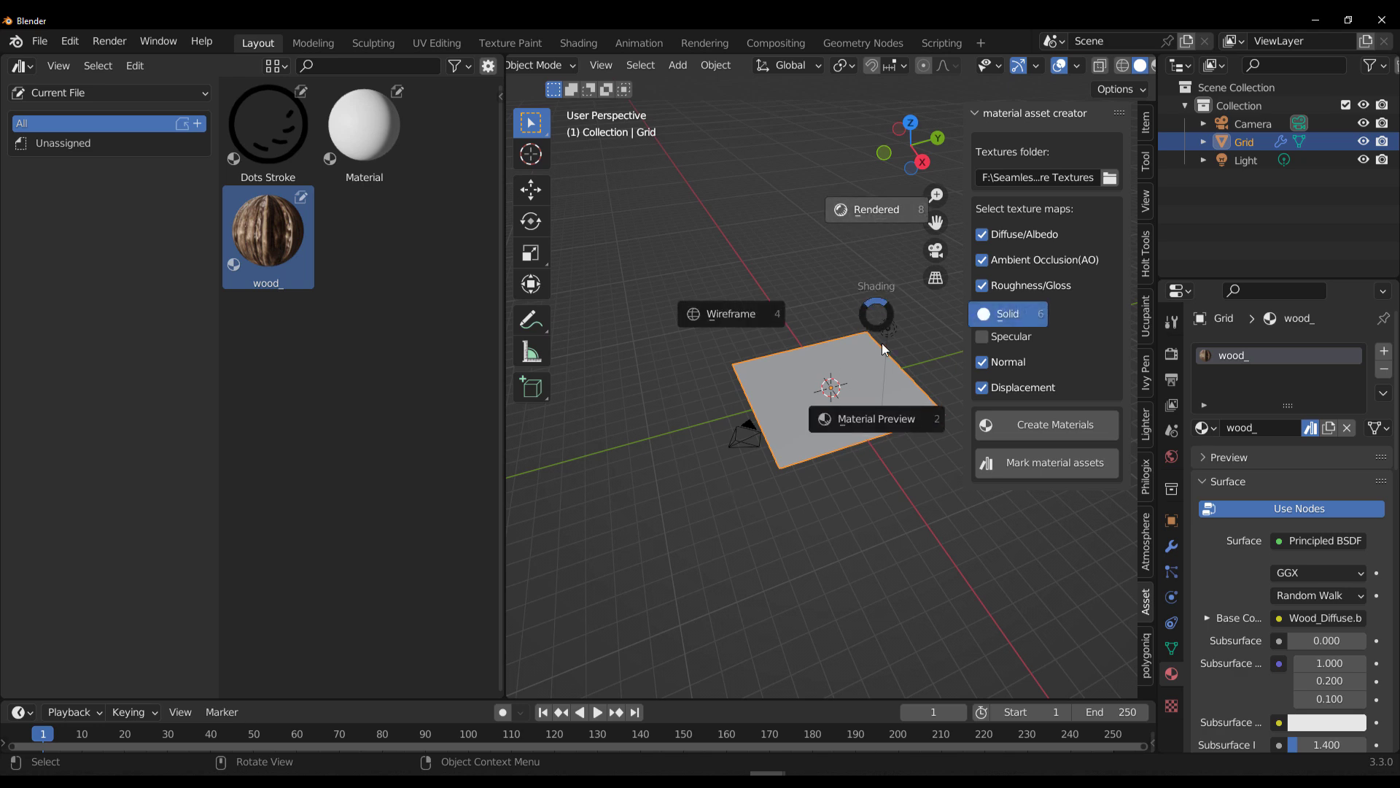
pyautogui.click(890, 453)
pyautogui.moveTo(890, 453)
pyautogui.mouseDown(button='middle')
pyautogui.moveTo(727, 482)
pyautogui.moveTo(770, 480)
pyautogui.moveTo(784, 425)
pyautogui.moveTo(766, 416)
pyautogui.moveTo(786, 375)
pyautogui.mouseUp(button='middle')
# - Move the point light relative to the grid and inspect the wood surface up close
pyautogui.click(755, 297)
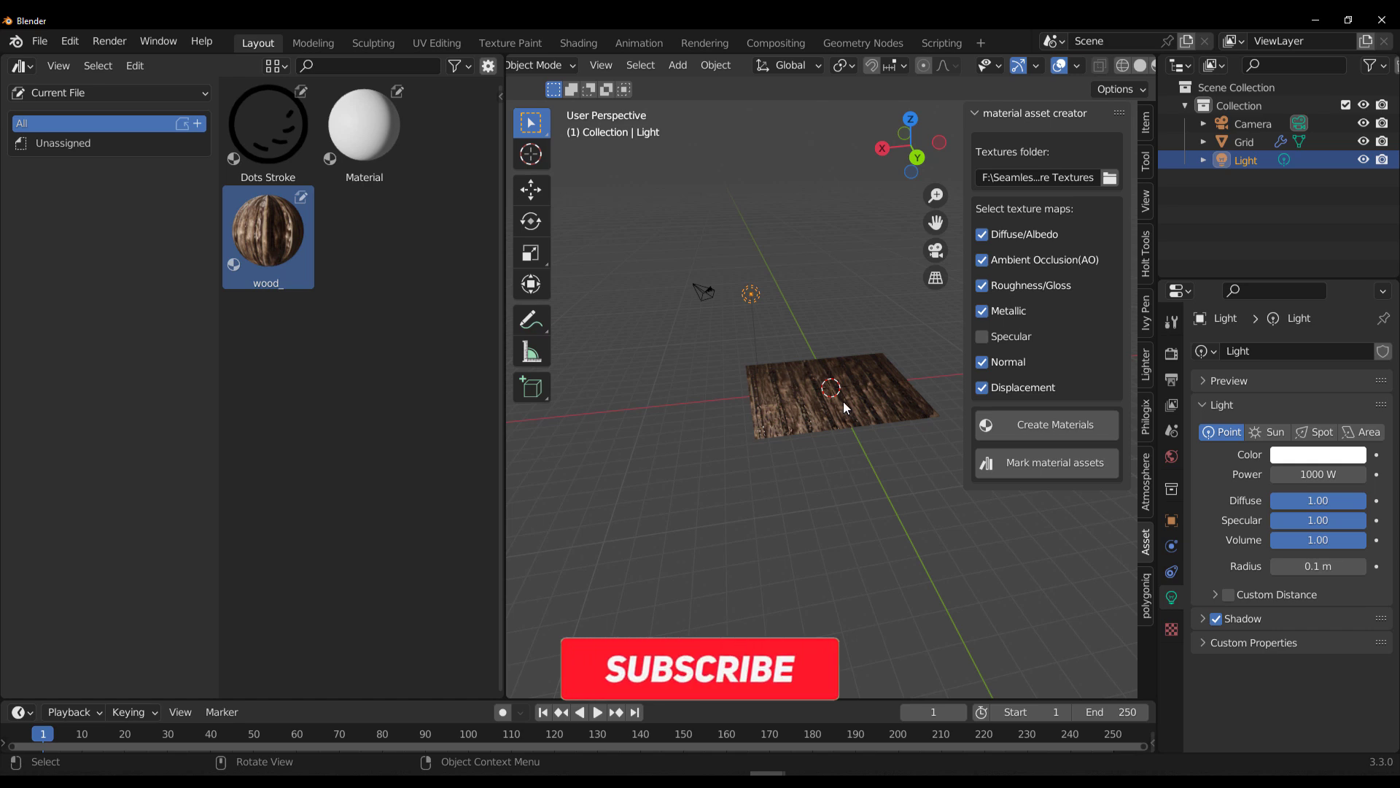
pyautogui.press('g')
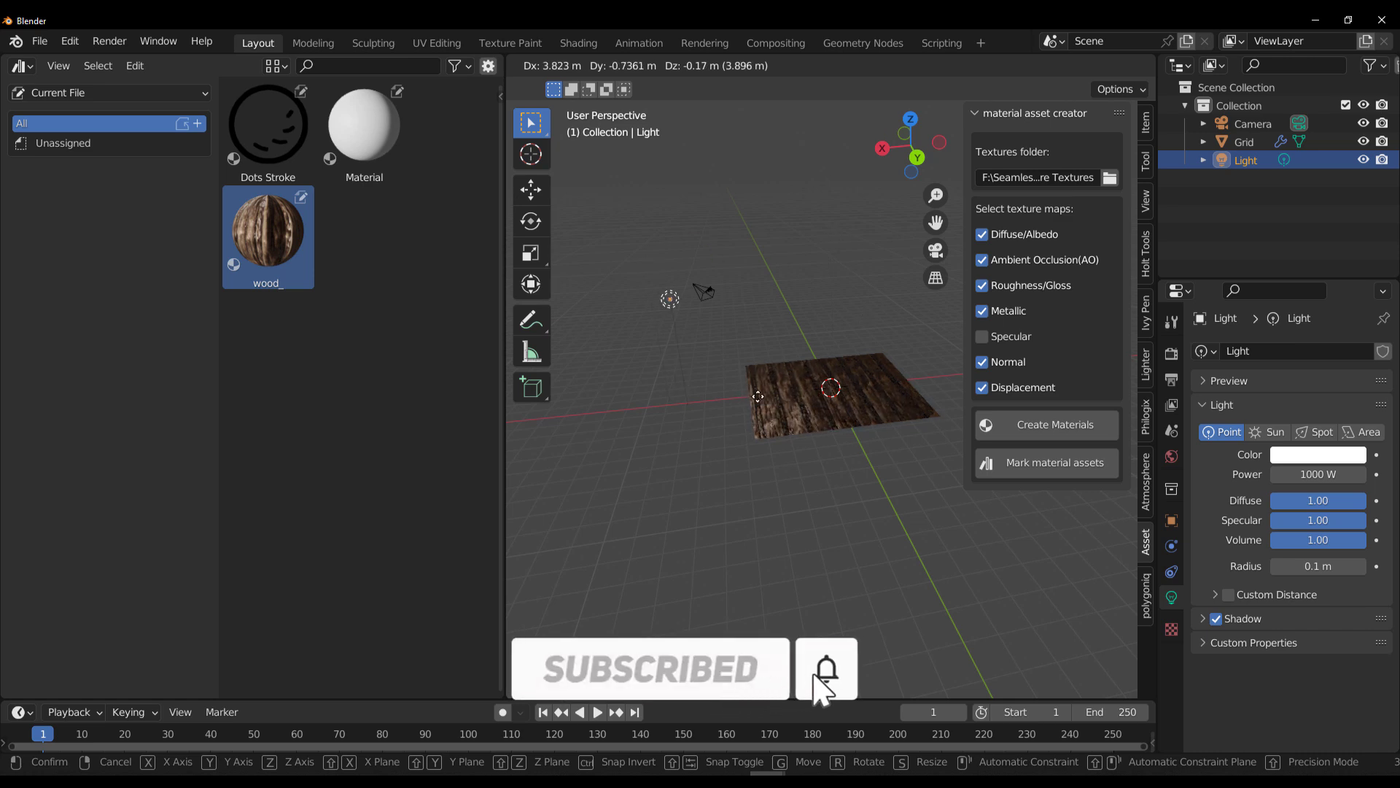
pyautogui.click(811, 403)
pyautogui.scroll(3, 855, 441)
pyautogui.scroll(3, 839, 440)
pyautogui.moveTo(830, 440); pyautogui.dragTo(890, 471, button='middle')
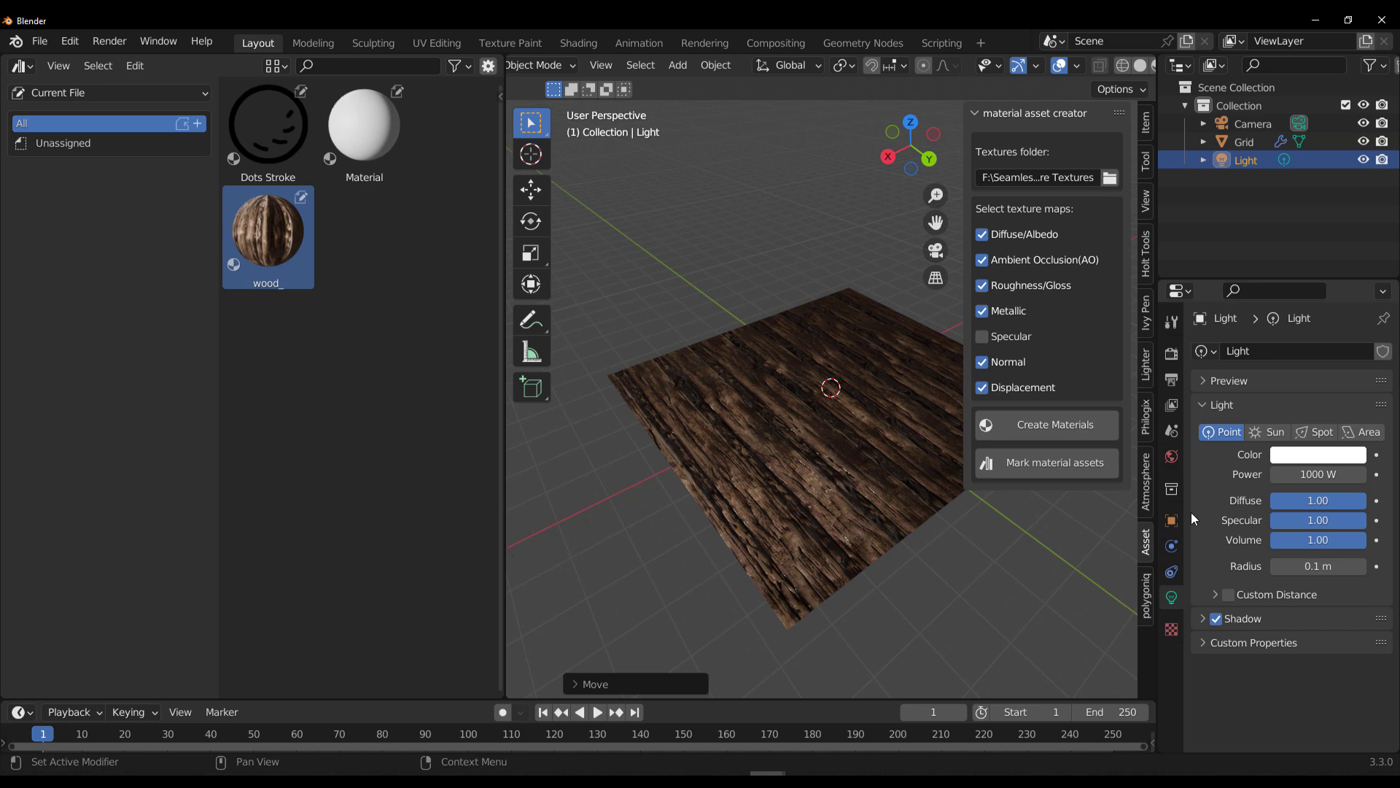
# - Switch the render engine to Cycles and inspect the displaced wood surface on the grid
pyautogui.click(1172, 354)
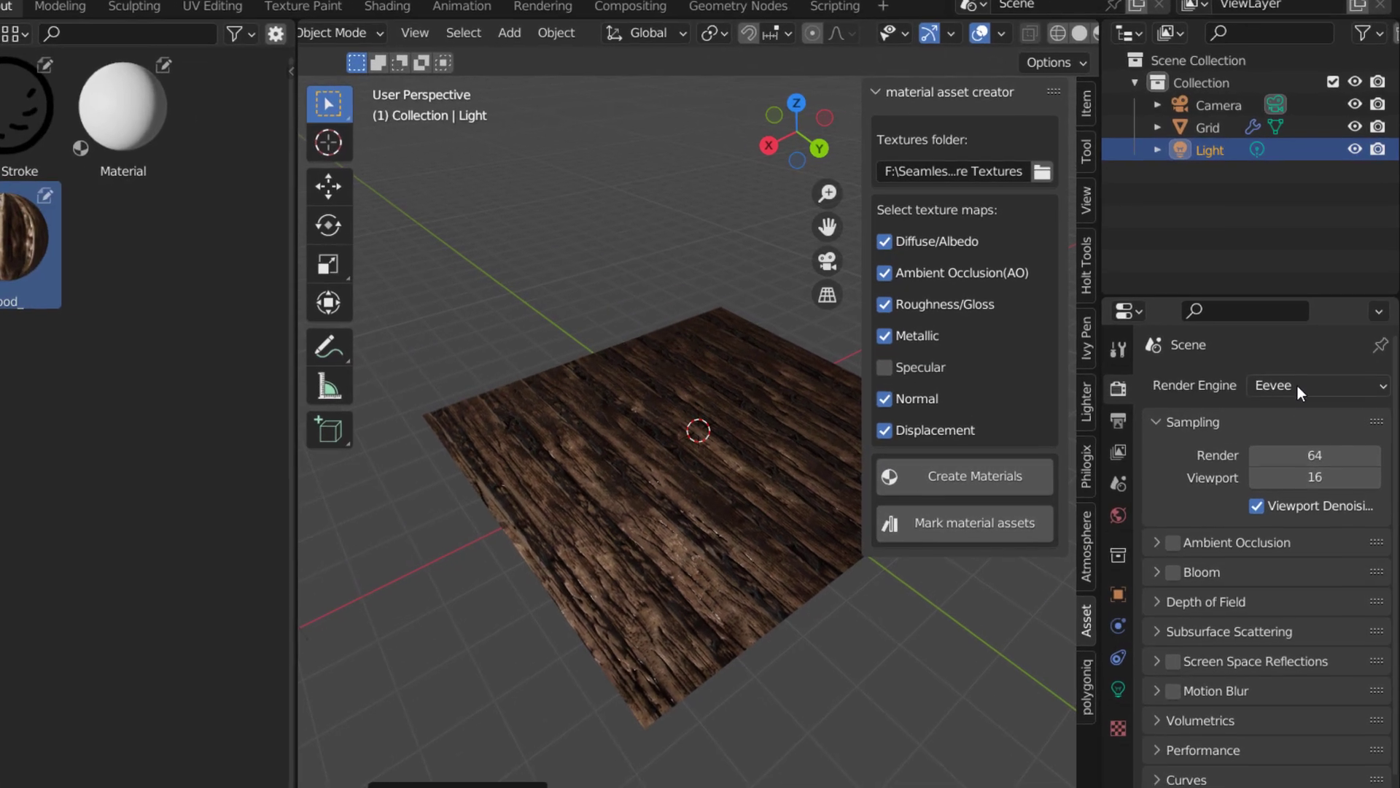
pyautogui.click(1317, 349)
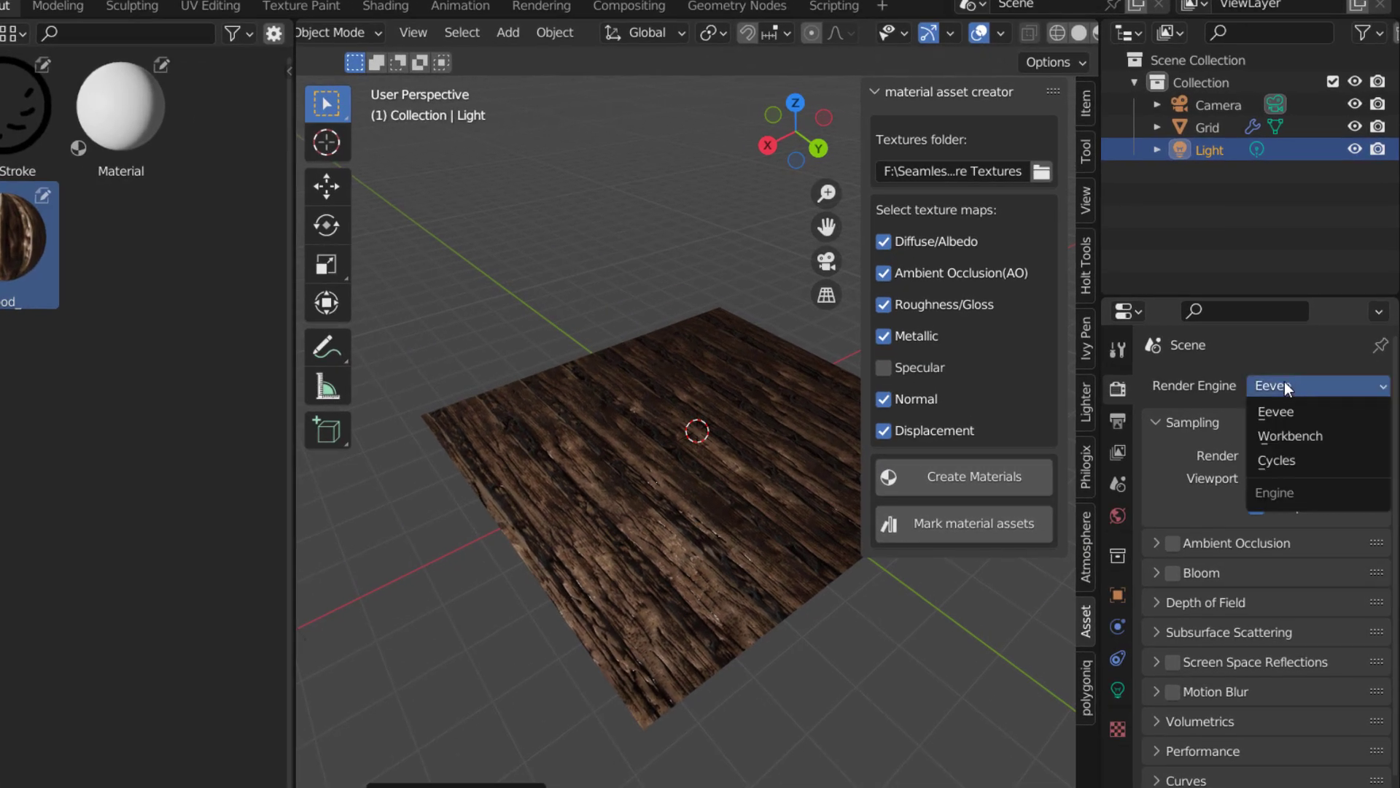
pyautogui.click(1284, 461)
pyautogui.moveTo(725, 655); pyautogui.dragTo(639, 554, button='middle')
pyautogui.scroll(4, 600, 575)
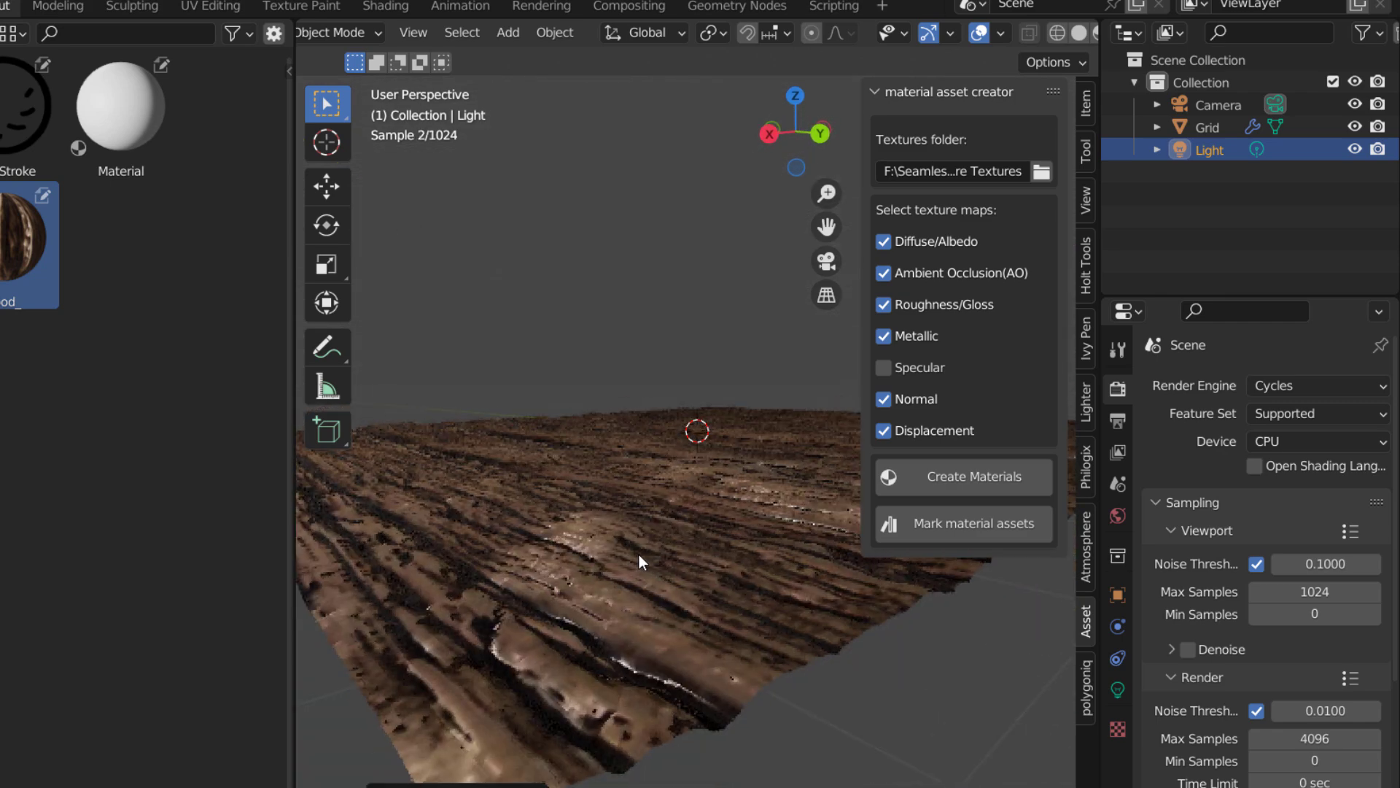
pyautogui.scroll(-5, 597, 663)
pyautogui.moveTo(598, 657); pyautogui.dragTo(541, 729, button='middle')
pyautogui.scroll(-4, 580, 659)
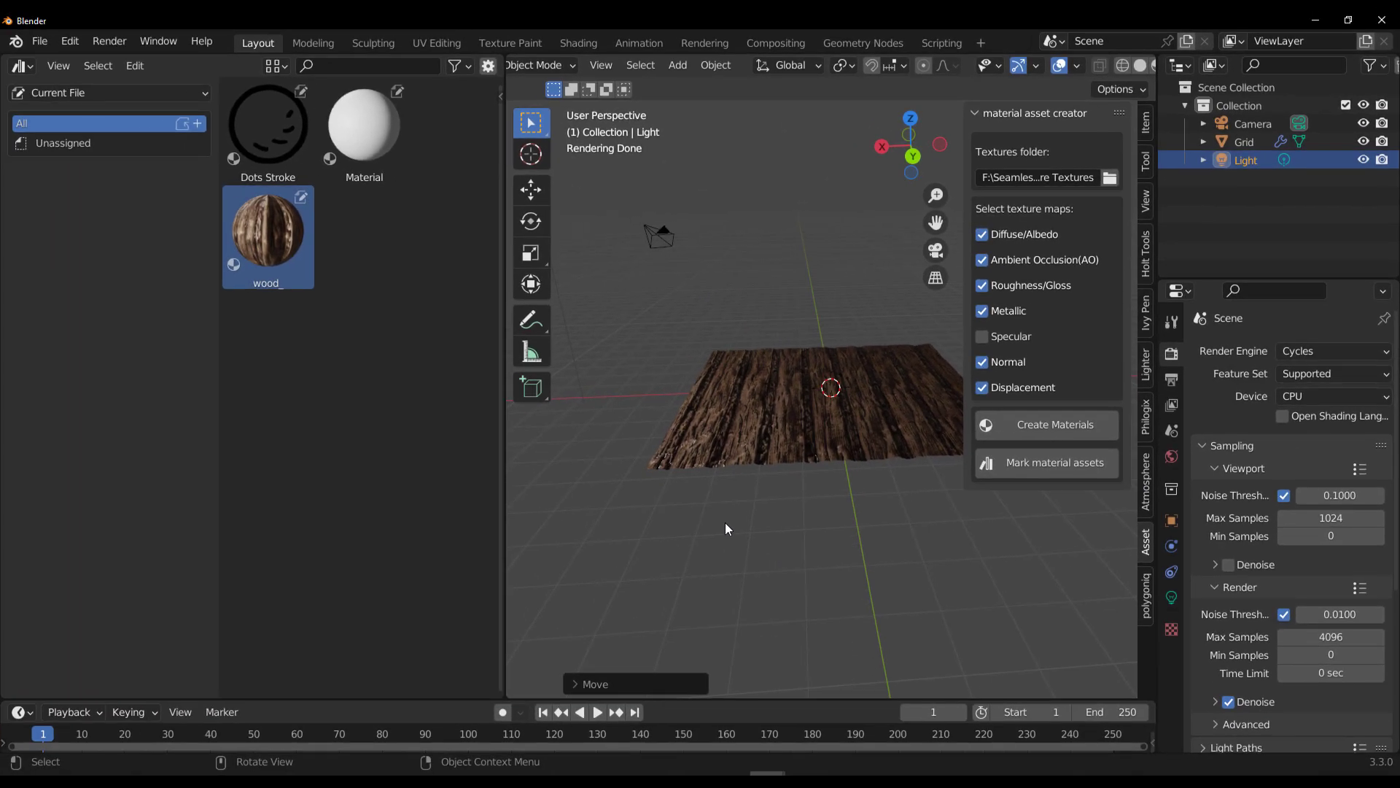
pyautogui.moveTo(367, 157); pyautogui.dragTo(85, 134)
pyautogui.moveTo(238, 143)
pyautogui.mouseDown()
pyautogui.moveTo(365, 151)
pyautogui.moveTo(255, 152)
pyautogui.mouseUp()
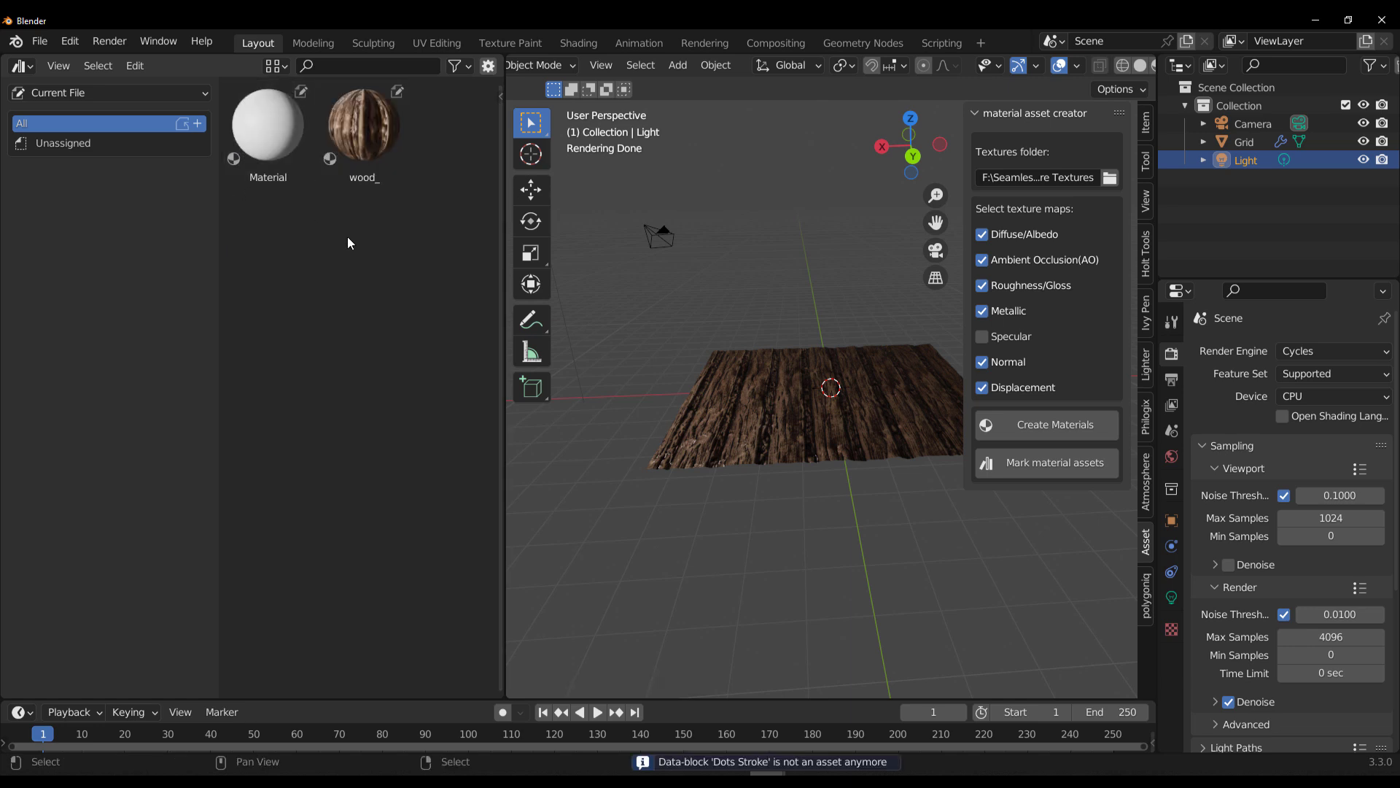
pyautogui.rightClick(266, 143)
pyautogui.click(267, 143)
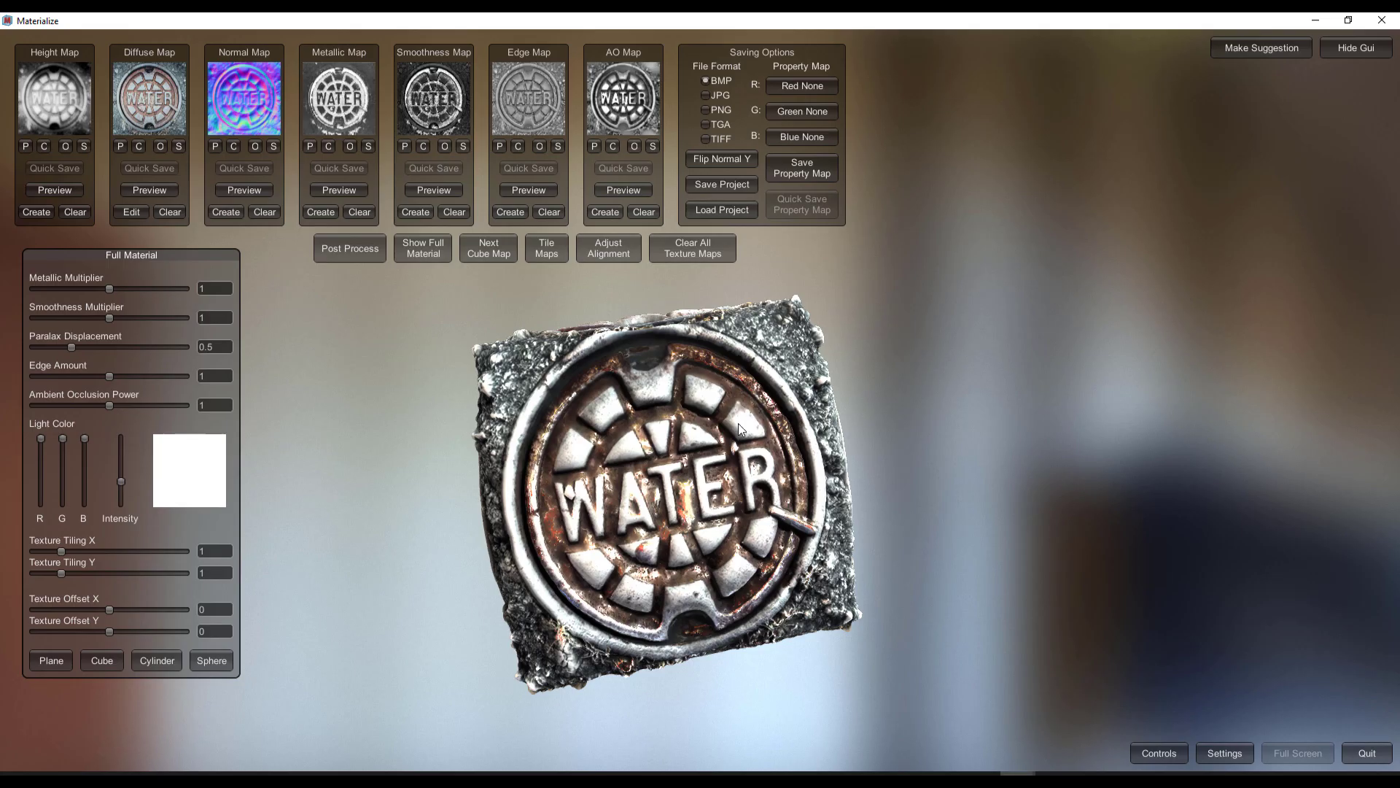
# - Set the wood_ material's Displacement node scale to 0.02
pyautogui.moveTo(901, 431); pyautogui.dragTo(873, 474)
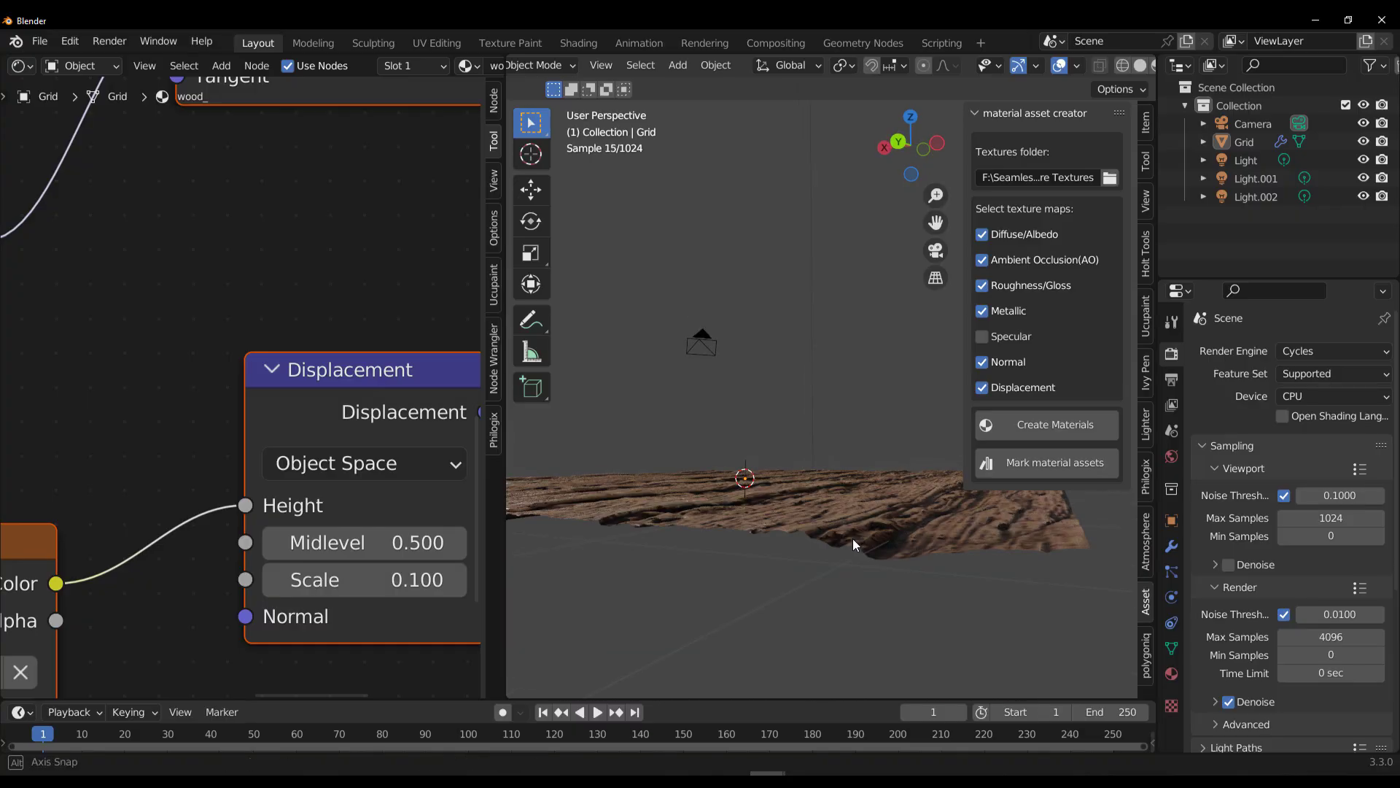
pyautogui.moveTo(365, 579)
pyautogui.mouseDown()
pyautogui.moveTo(437, 579)
pyautogui.moveTo(391, 579)
pyautogui.mouseUp()
pyautogui.moveTo(886, 519); pyautogui.dragTo(947, 551, button='middle')
pyautogui.doubleClick(365, 579)
pyautogui.write('0.02')
pyautogui.press('Return')
# - Set the wood_ material's Displacement node scale to 0.3 and view the whole grid from different angles
pyautogui.doubleClick(361, 579)
pyautogui.write('0.3')
pyautogui.press('Return')
pyautogui.moveTo(633, 571); pyautogui.dragTo(747, 546, button='middle')
pyautogui.scroll(-7, 747, 547)
pyautogui.moveTo(752, 386); pyautogui.dragTo(822, 463, button='middle')
pyautogui.scroll(1, 824, 466)
# - Put the grid into Edit Mode, select the edges along its -X side and extrude them outward about 3.5 m
pyautogui.click(839, 496)
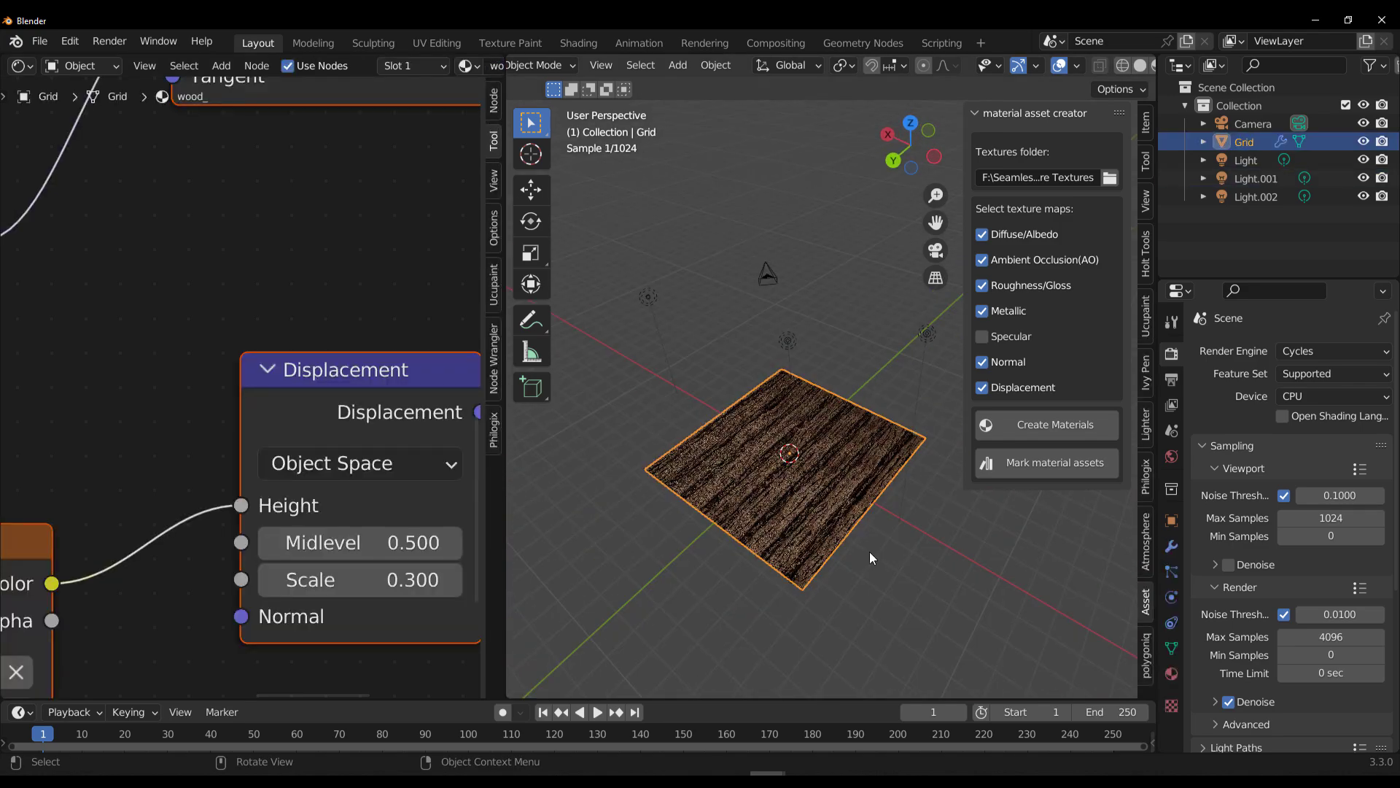
pyautogui.press('Tab')
pyautogui.moveTo(948, 365); pyautogui.dragTo(878, 361, button='middle')
pyautogui.moveTo(905, 354); pyautogui.dragTo(807, 610)
pyautogui.press('2')
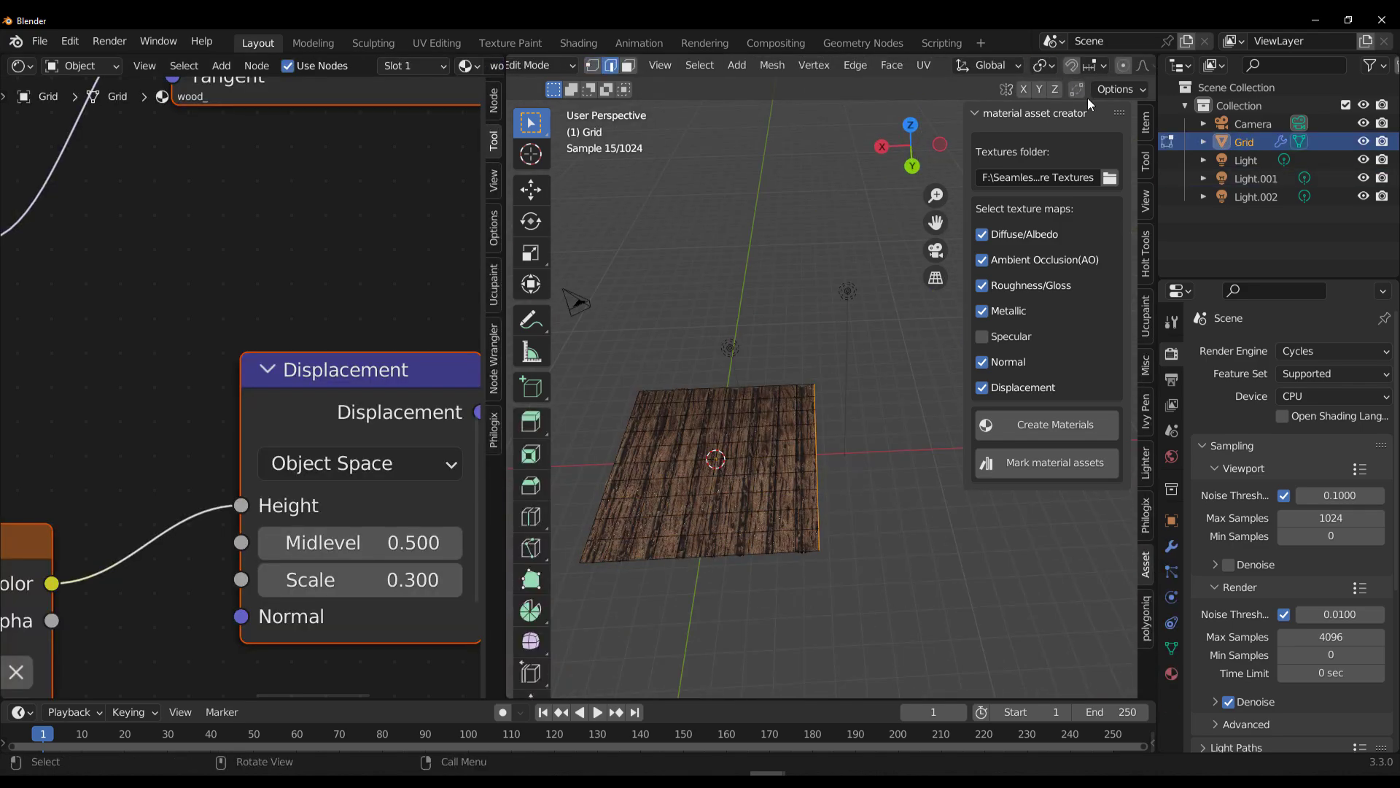
pyautogui.click(1101, 89)
pyautogui.keyDown('shift'); pyautogui.moveTo(887, 438); pyautogui.dragTo(844, 438, button='middle'); pyautogui.keyUp('shift')
pyautogui.press('e')
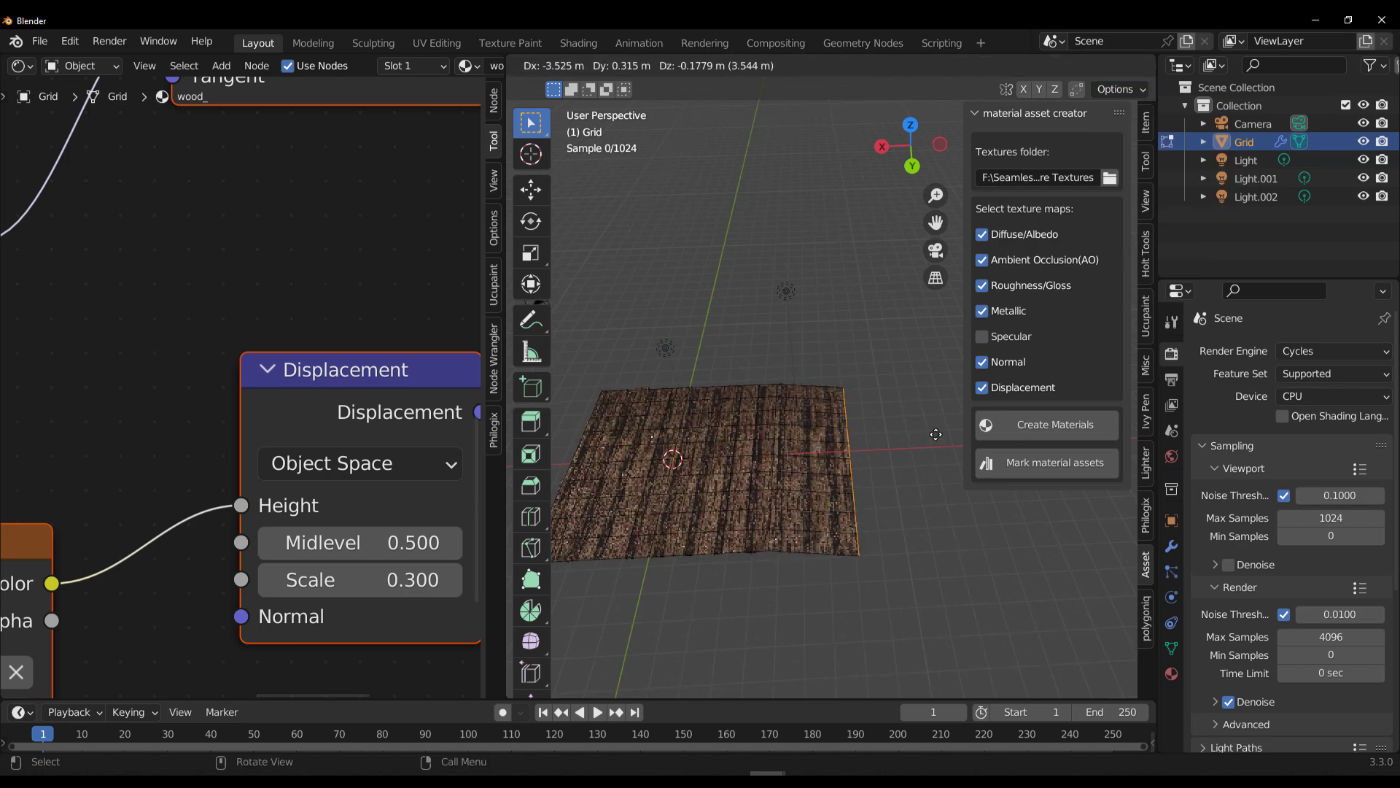
pyautogui.click(947, 425)
# - Join the Shader Editor area into the 3D viewport so that the viewport fills the workspace
pyautogui.rightClick(505, 475)
pyautogui.click(437, 518)
pyautogui.click(394, 481)
pyautogui.scroll(-4, 540, 438)
pyautogui.moveTo(569, 408); pyautogui.dragTo(744, 401, button='middle')
# - Select the edges on the +Y side of the original grid and extrude them outward to form an L-shaped mesh
pyautogui.moveTo(771, 326); pyautogui.dragTo(728, 629)
pyautogui.press('e')
pyautogui.click(984, 534)
pyautogui.moveTo(868, 518); pyautogui.dragTo(638, 485, button='middle')
pyautogui.press('Tab')
# - Select the full long edge opposite the extruded strip, extrude it outward and return to Object Mode
pyautogui.click(756, 476)
pyautogui.click(656, 469)
pyautogui.press('Tab')
pyautogui.moveTo(476, 235); pyautogui.dragTo(561, 651)
pyautogui.moveTo(560, 646); pyautogui.dragTo(529, 620, button='middle')
pyautogui.keyDown('shift'); pyautogui.moveTo(525, 606); pyautogui.dragTo(565, 383); pyautogui.keyUp('shift')
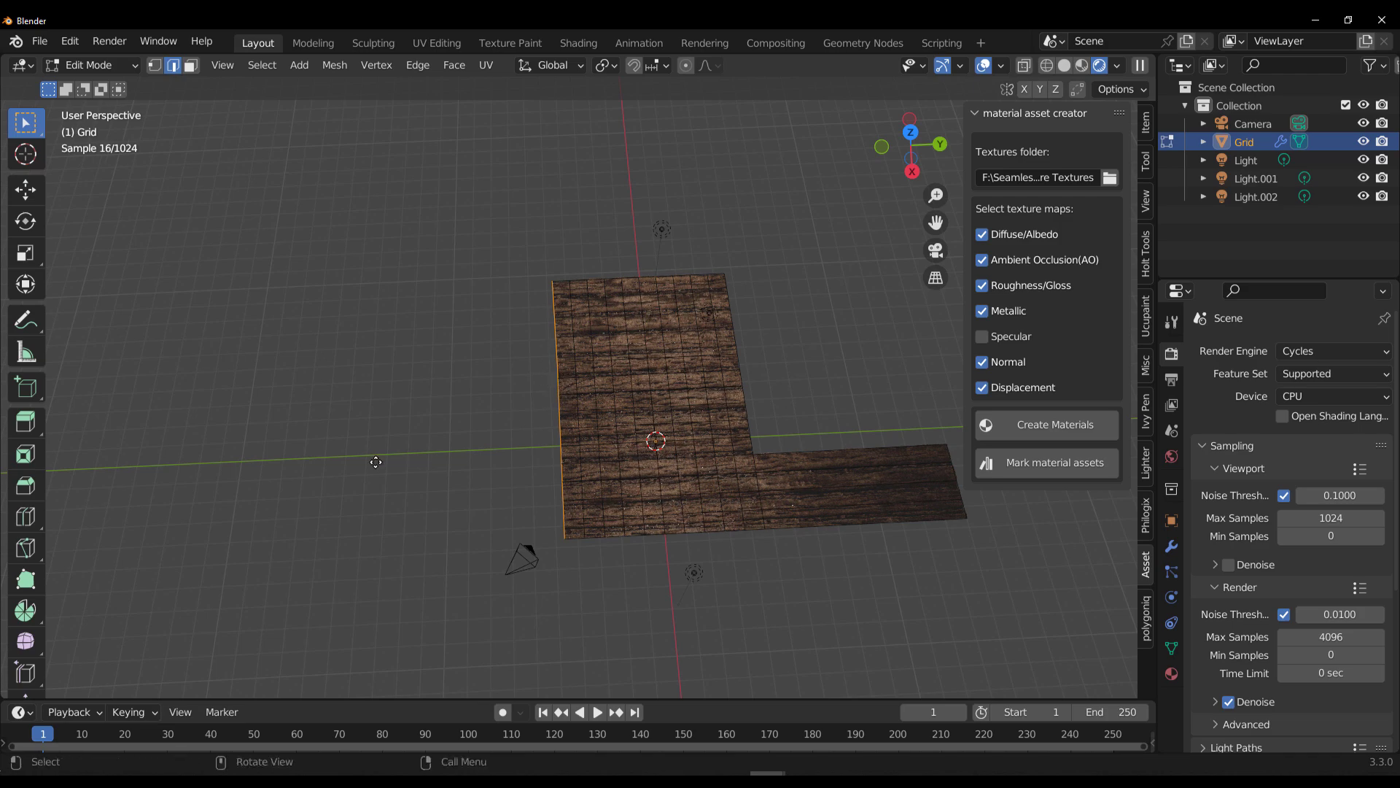
pyautogui.press('e')
pyautogui.click(328, 462)
pyautogui.moveTo(328, 463); pyautogui.dragTo(754, 397, button='middle')
pyautogui.press('Tab')
# - Select a point light and reposition it around the enlarged wood mesh
pyautogui.click(671, 219)
pyautogui.press('g')
pyautogui.click(444, 277)
pyautogui.scroll(-5, 511, 300)
pyautogui.moveTo(660, 350); pyautogui.dragTo(573, 330, button='middle')
pyautogui.press('g')
pyautogui.click(633, 331)
# - Duplicate the point light to another spot by the wood mesh and inspect the lit surface up close
pyautogui.hotkey('shift', 'd')
pyautogui.click(548, 343)
pyautogui.press('KP_Decimal')
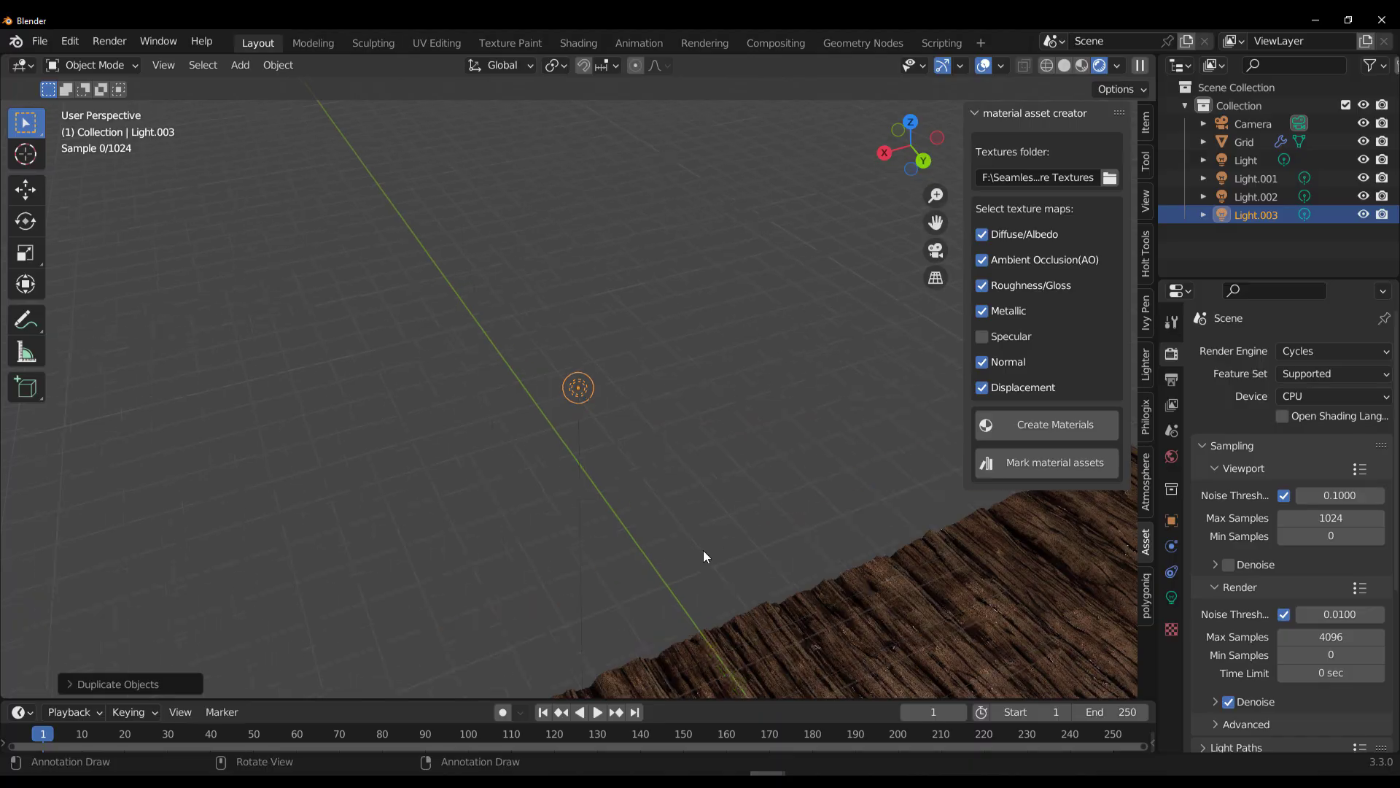
pyautogui.moveTo(704, 550); pyautogui.dragTo(759, 520, button='middle')
pyautogui.scroll(-2, 710, 564)
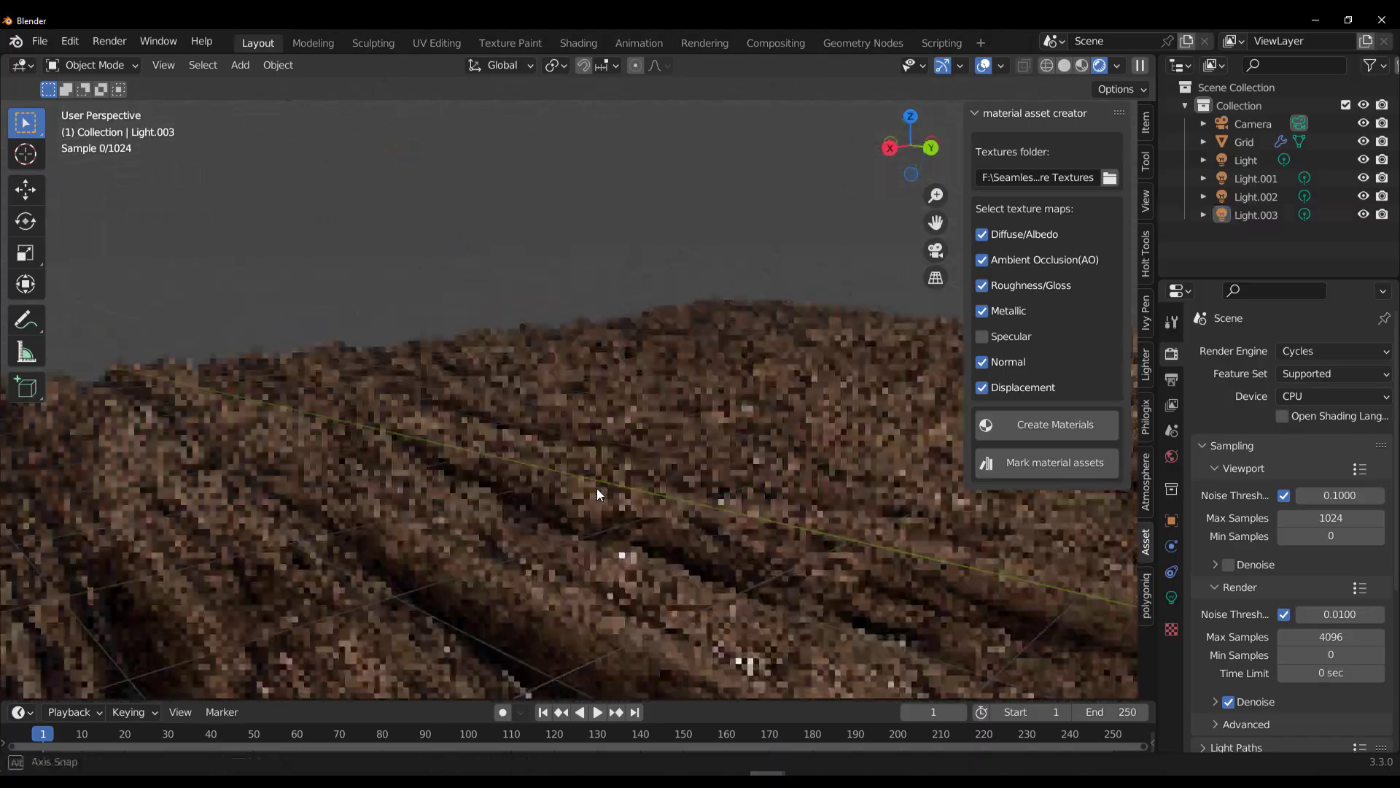